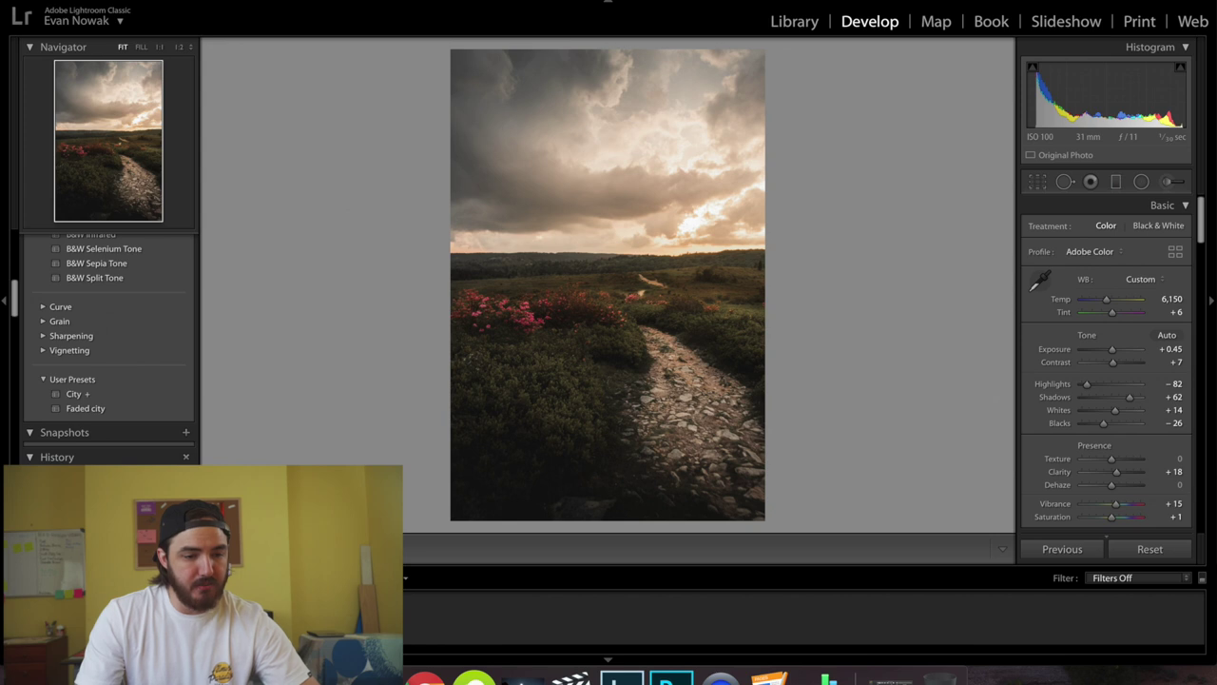
Step: Select the dark and bright exposures of the path landscape and merge them to HDR with Auto Align, Auto Settings and High deghosting
key(super+shift+r)
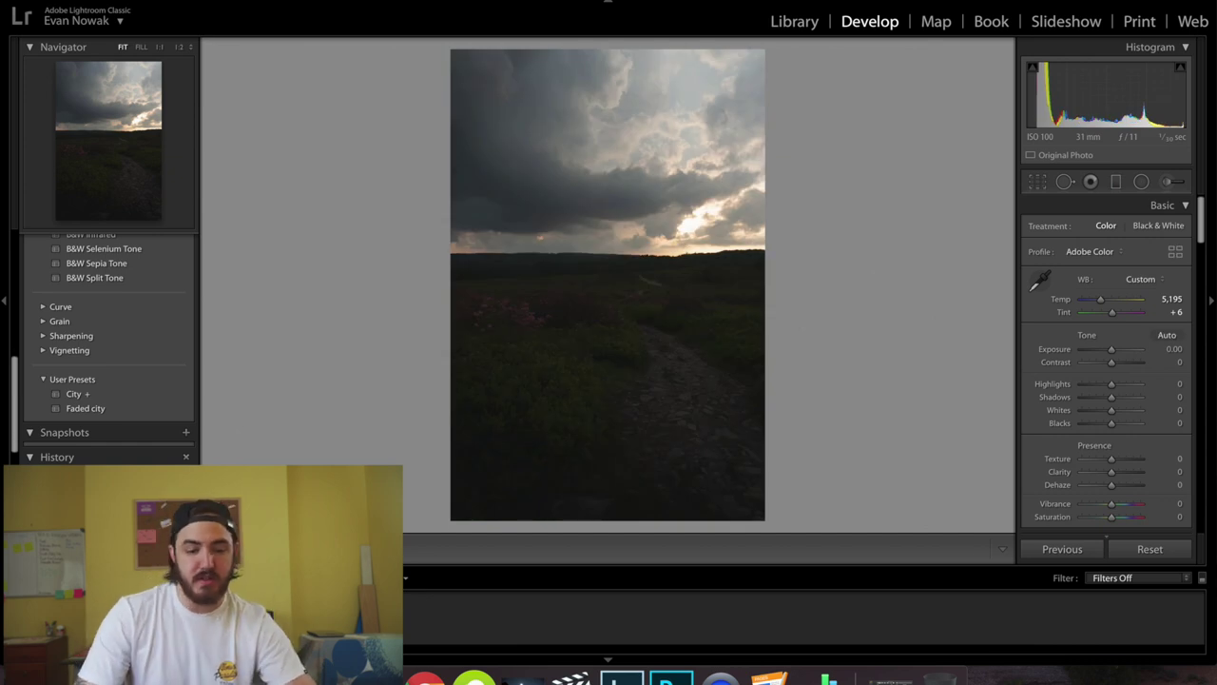
key(super+z)
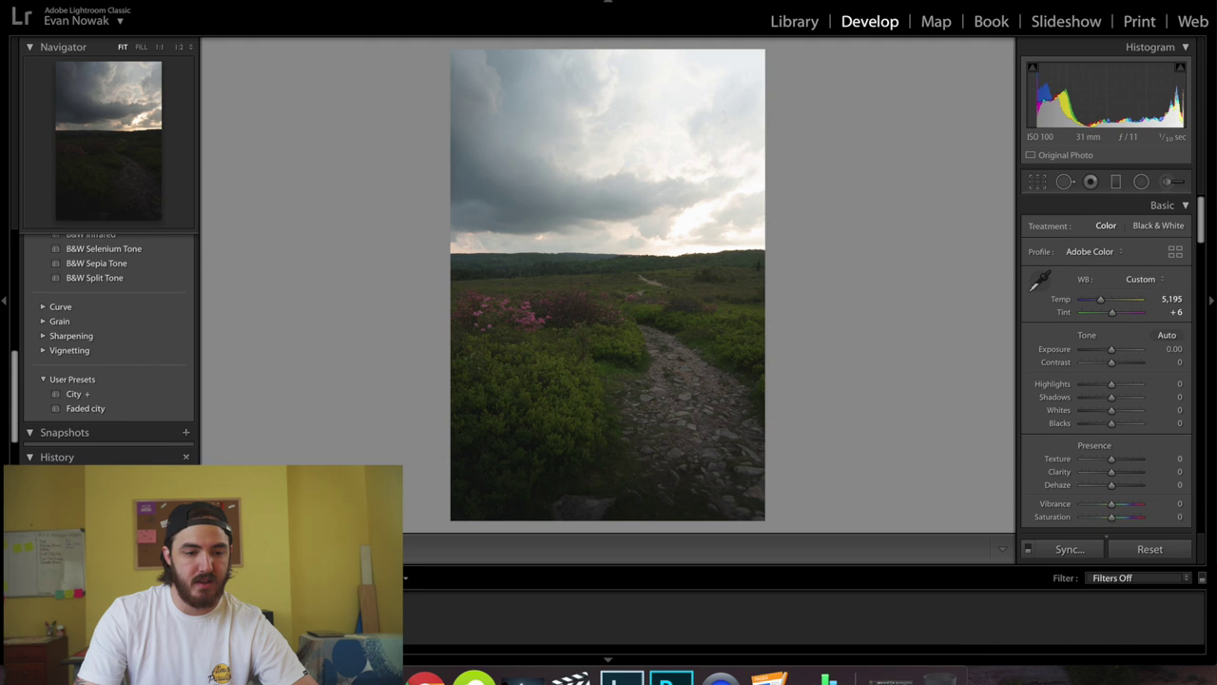
right_click(94, 236)
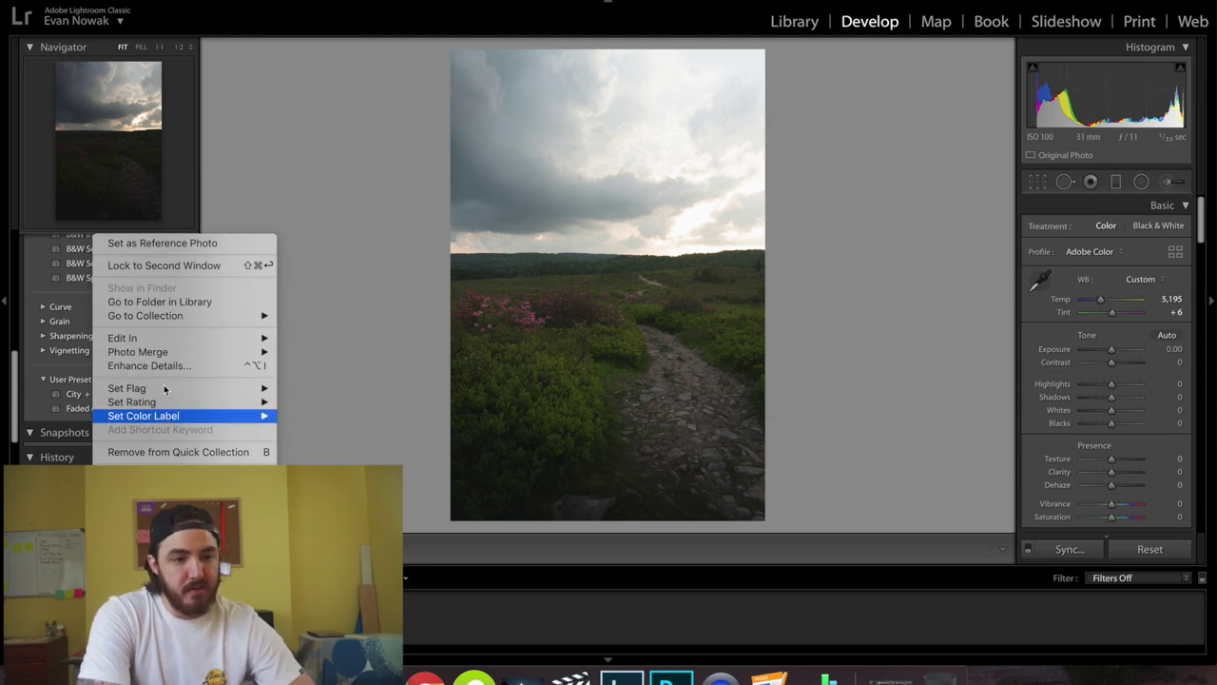
mouse_move(168, 339)
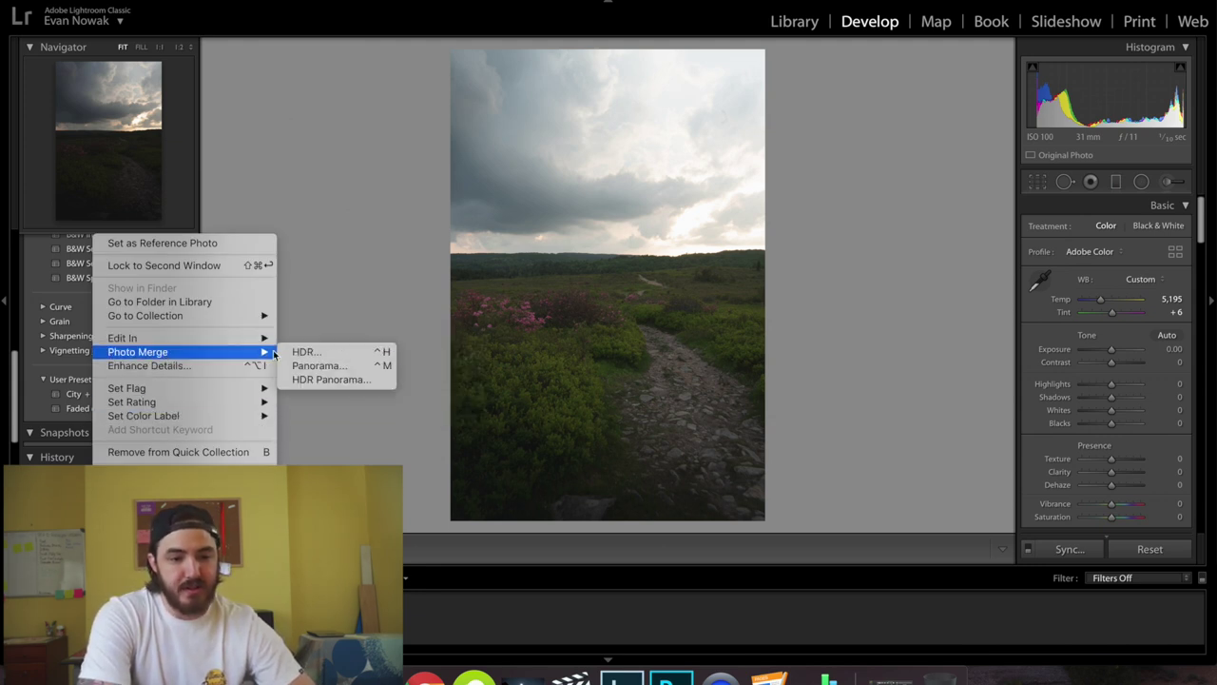
click(305, 352)
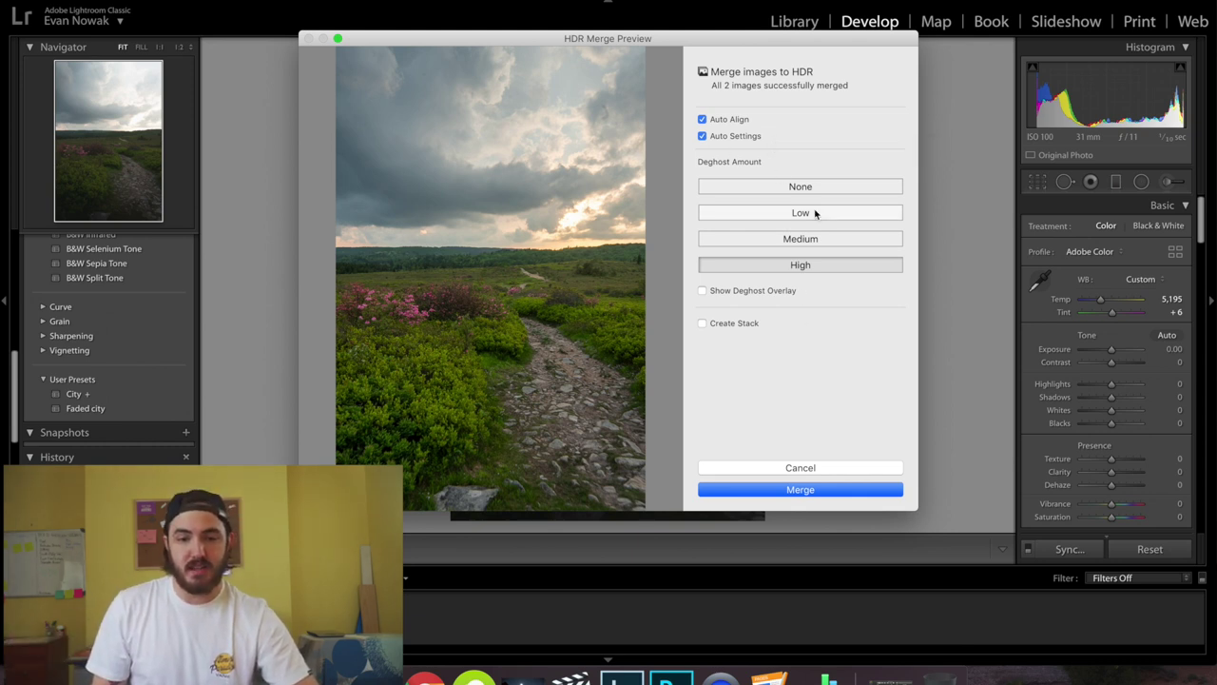
click(703, 293)
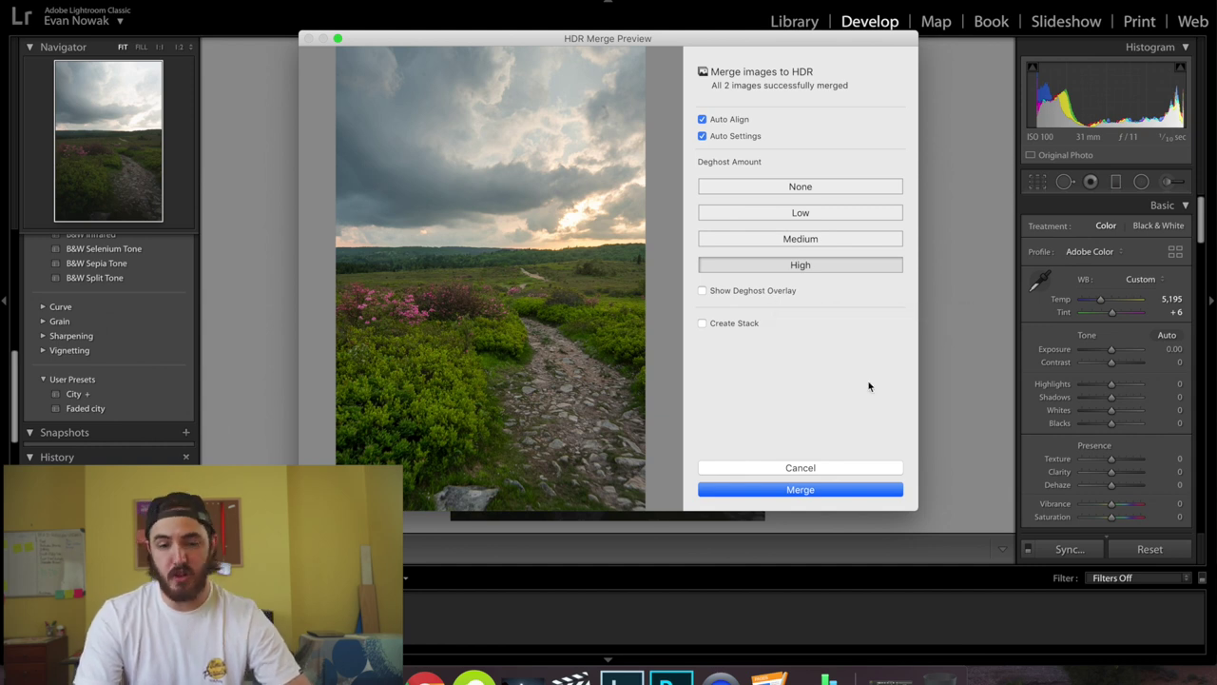
click(808, 490)
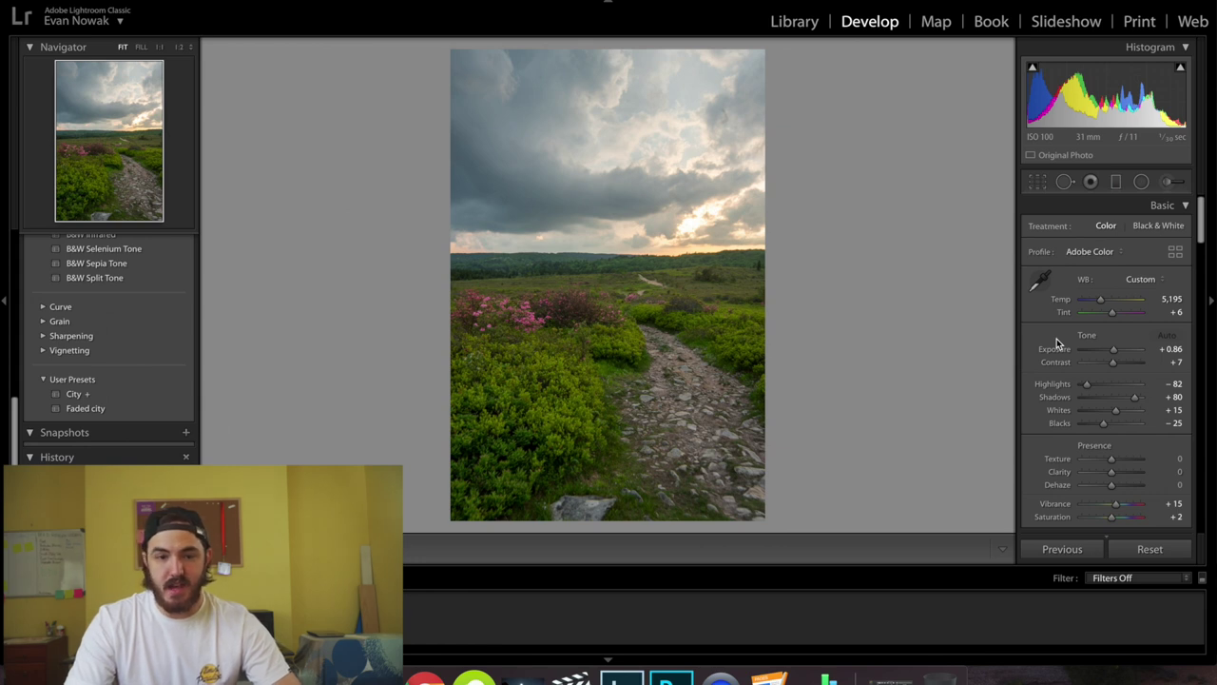
Step: Set the merged photo's Exposure to +0.50 and Shadows to +56
scroll(1088, 336, down, 1)
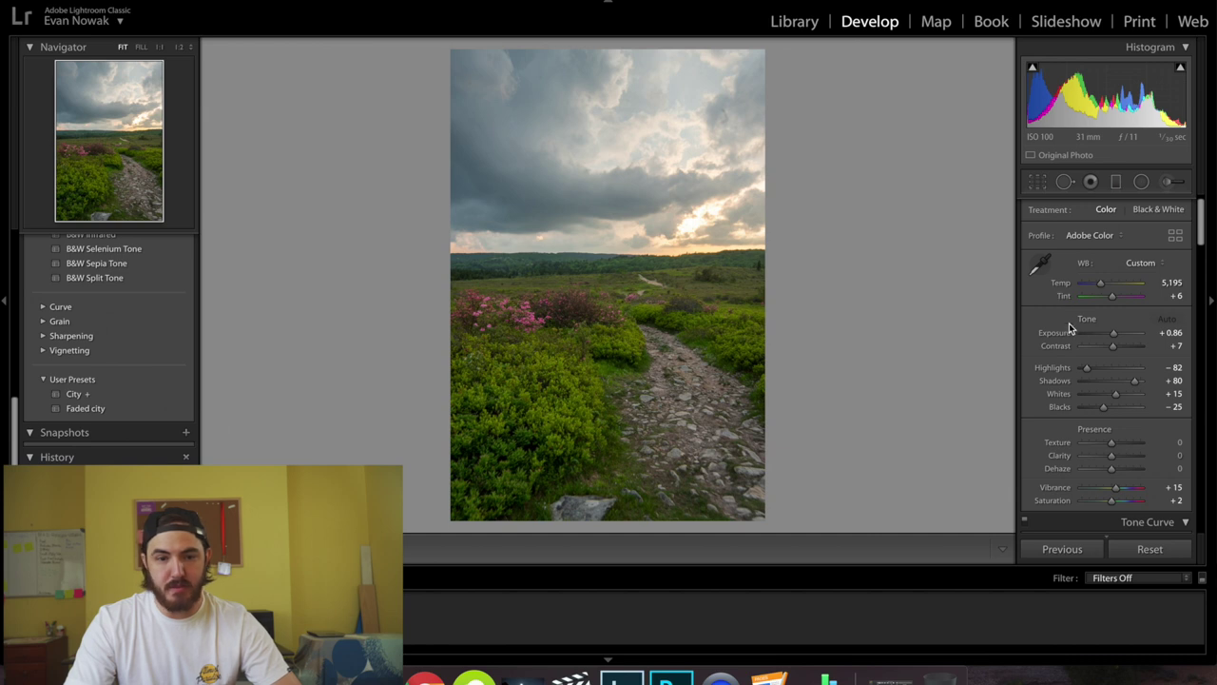
drag(1112, 334, 1114, 338)
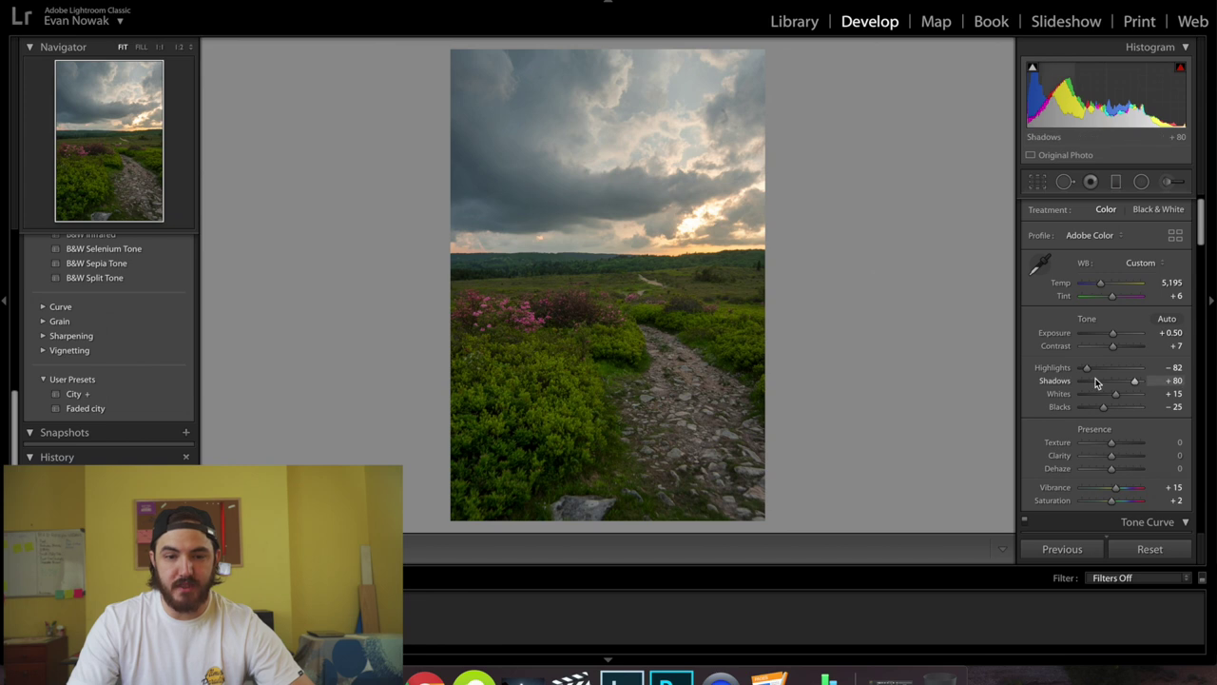
drag(1136, 385, 1132, 385)
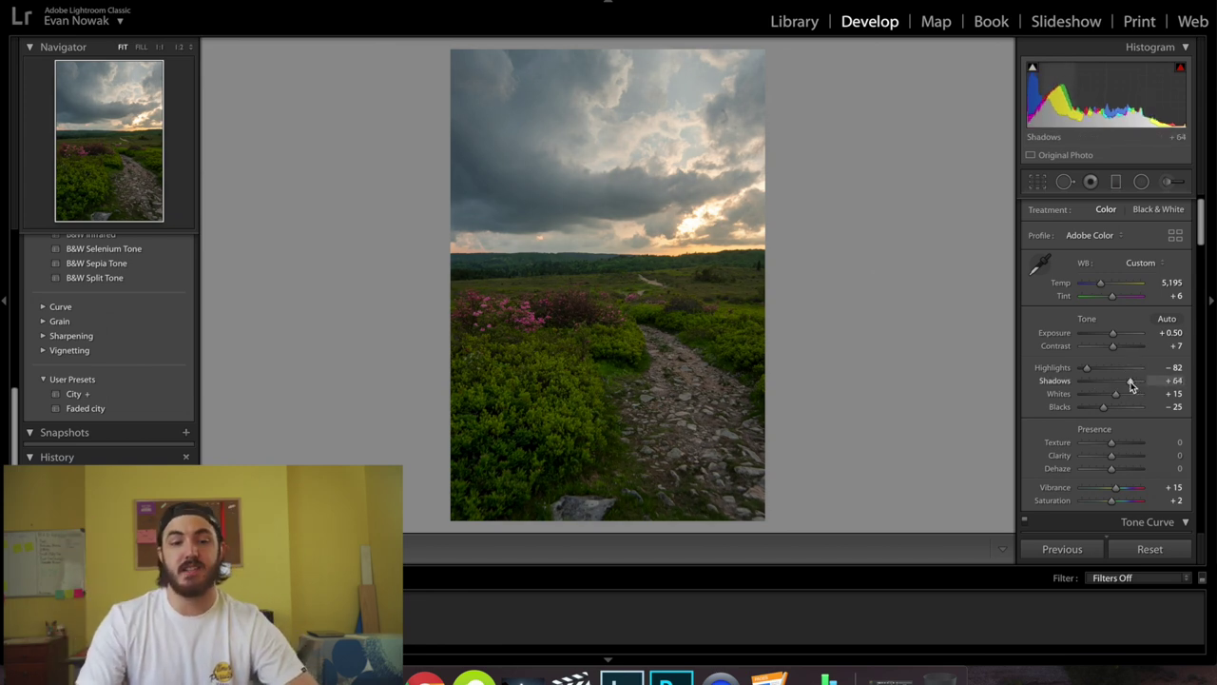
drag(1131, 386, 1128, 386)
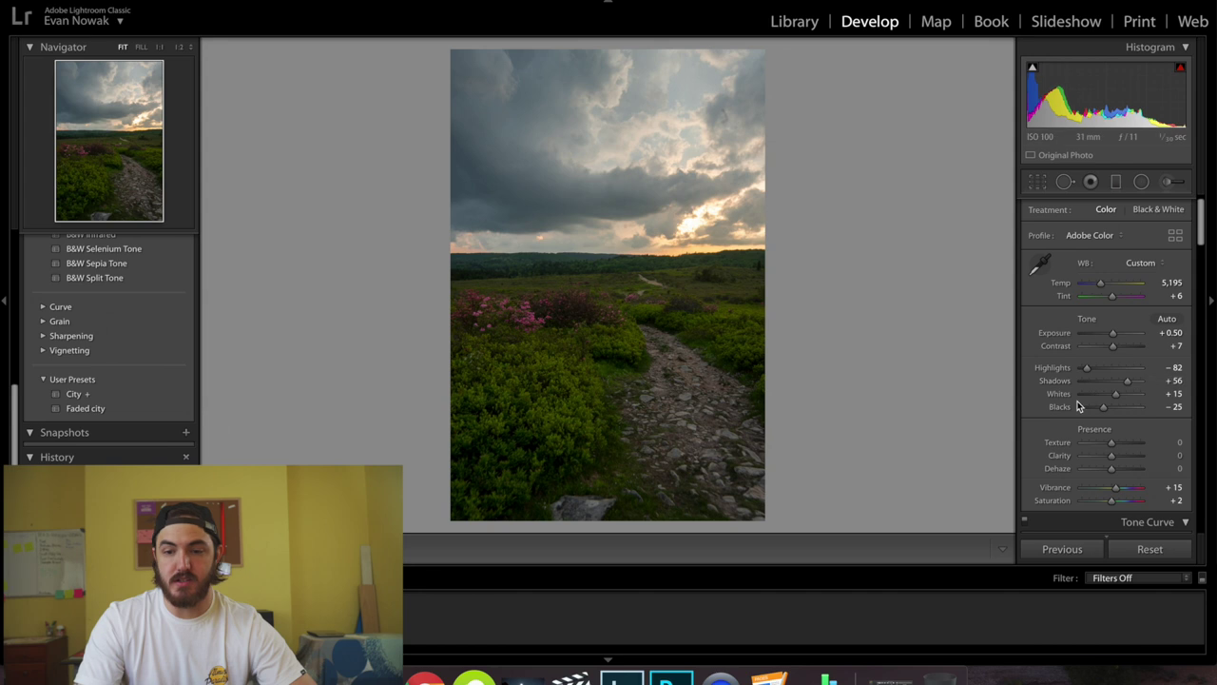
Step: Set the photo's Clarity to +9
scroll(1064, 444, down, 2)
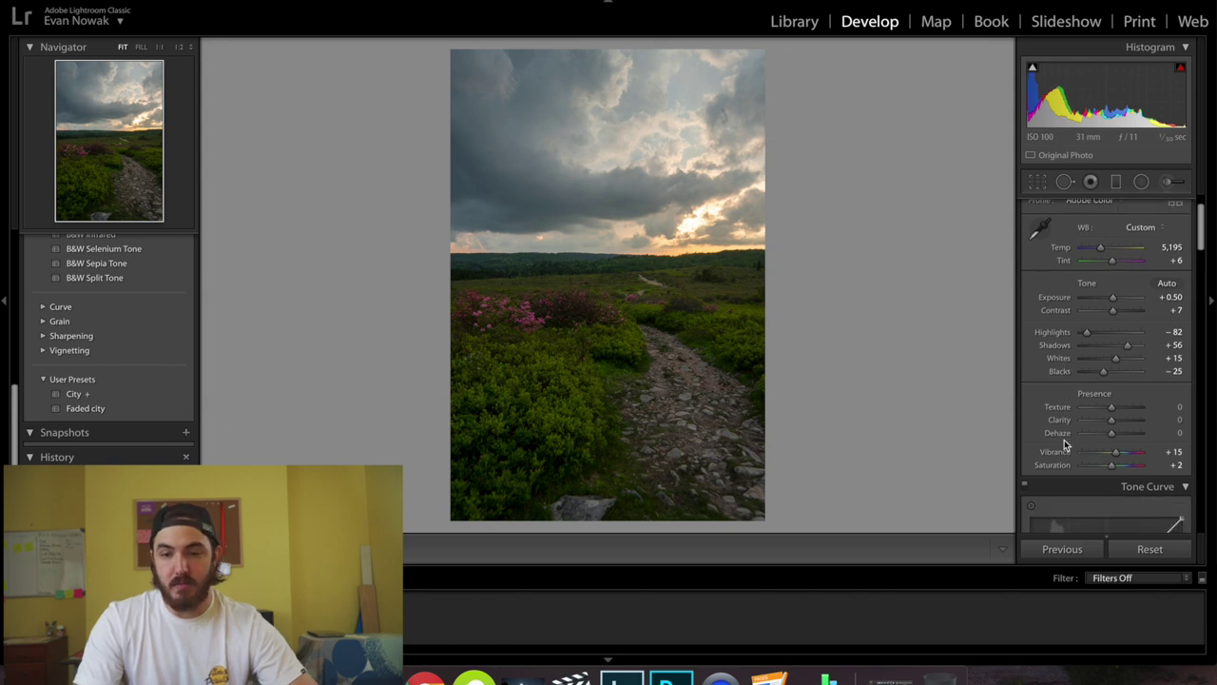
scroll(1058, 416, down, 1)
drag(1110, 400, 1118, 406)
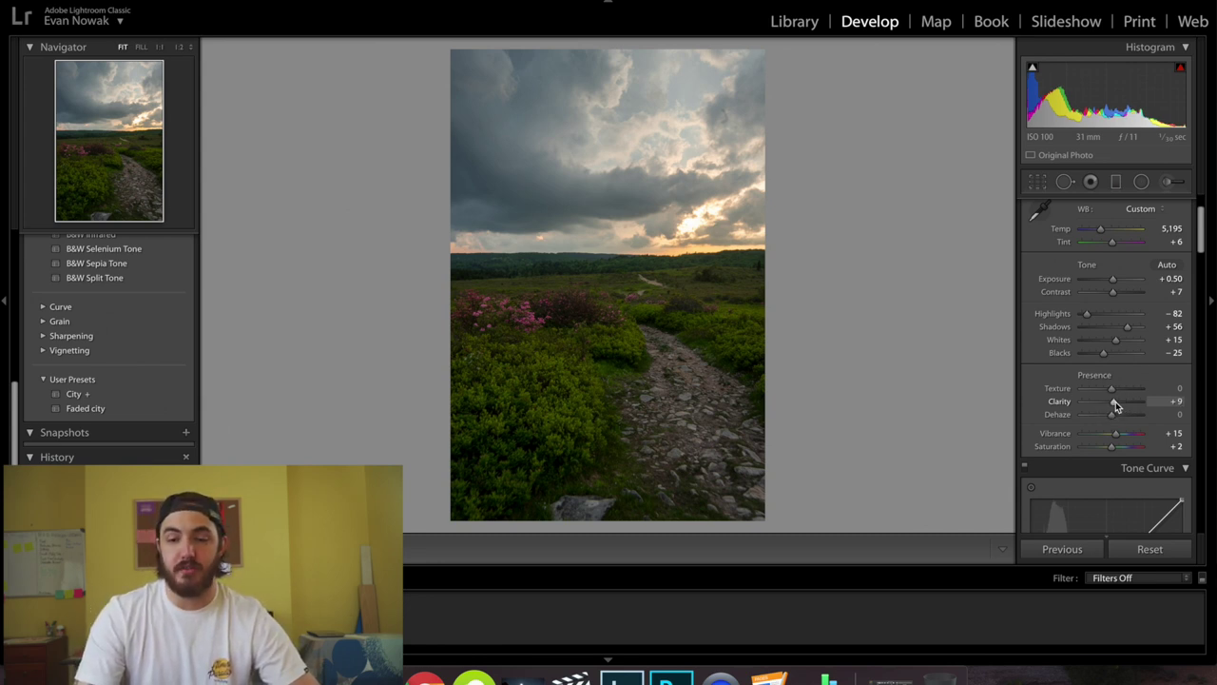
mouse_move(1116, 402)
mouse_down()
mouse_move(1148, 406)
mouse_move(1055, 404)
mouse_move(1110, 403)
mouse_up()
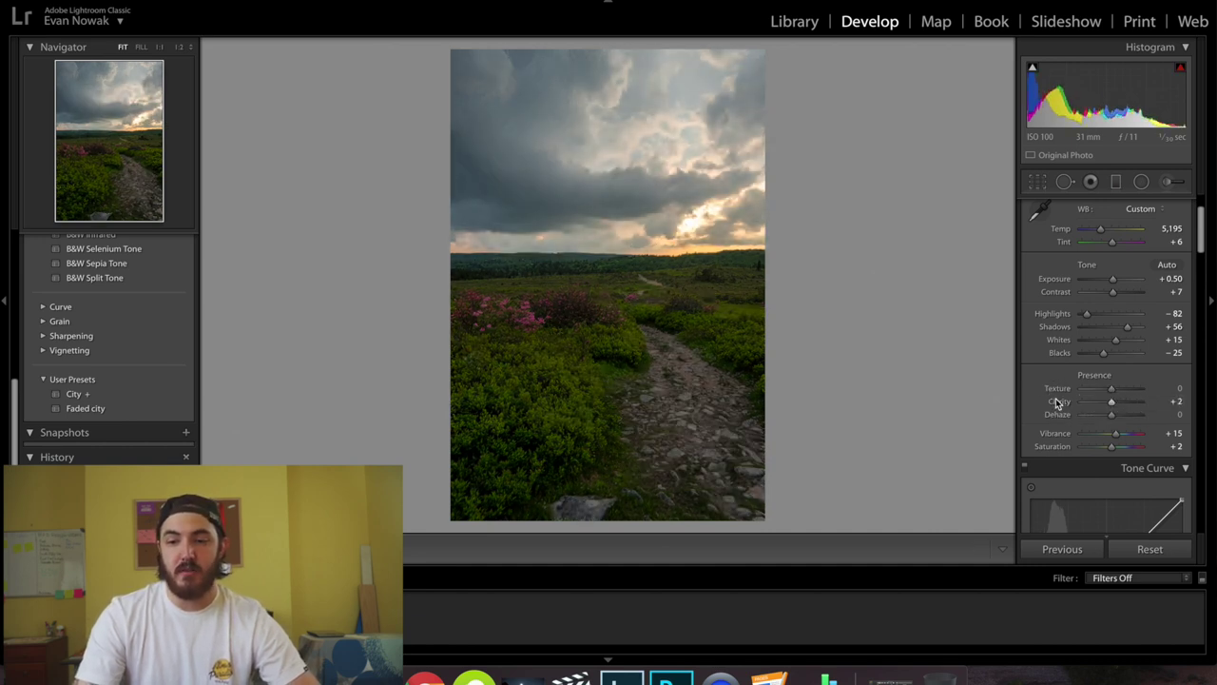
double_click(1109, 405)
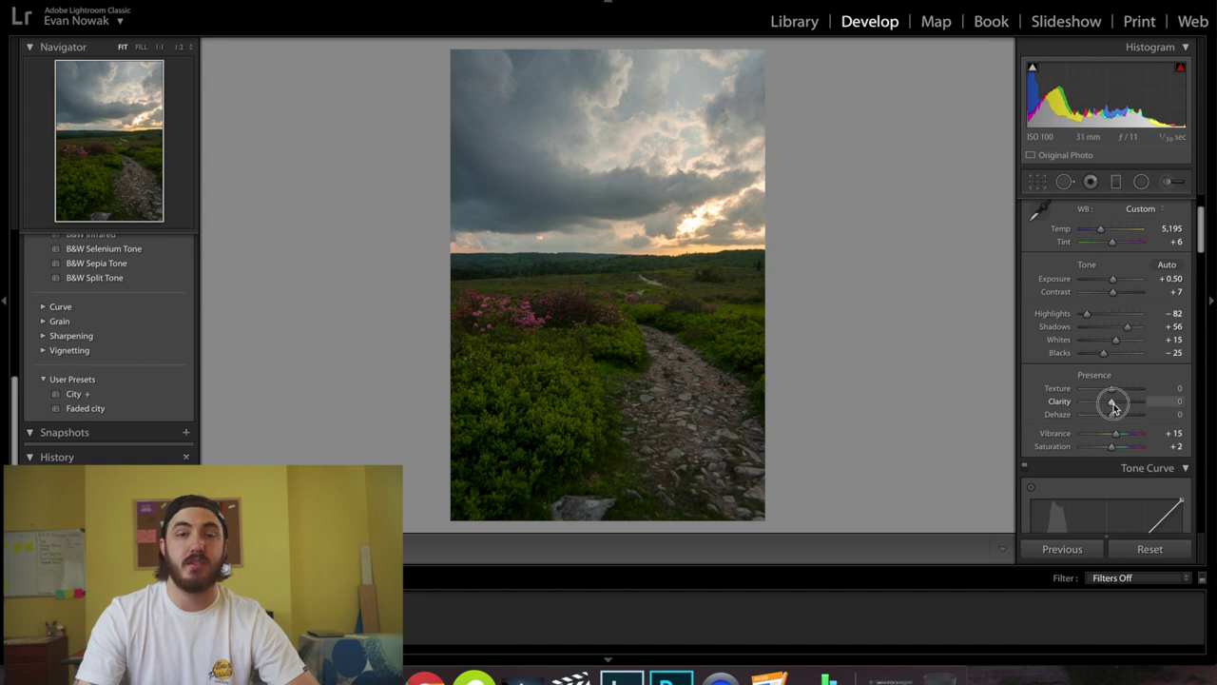
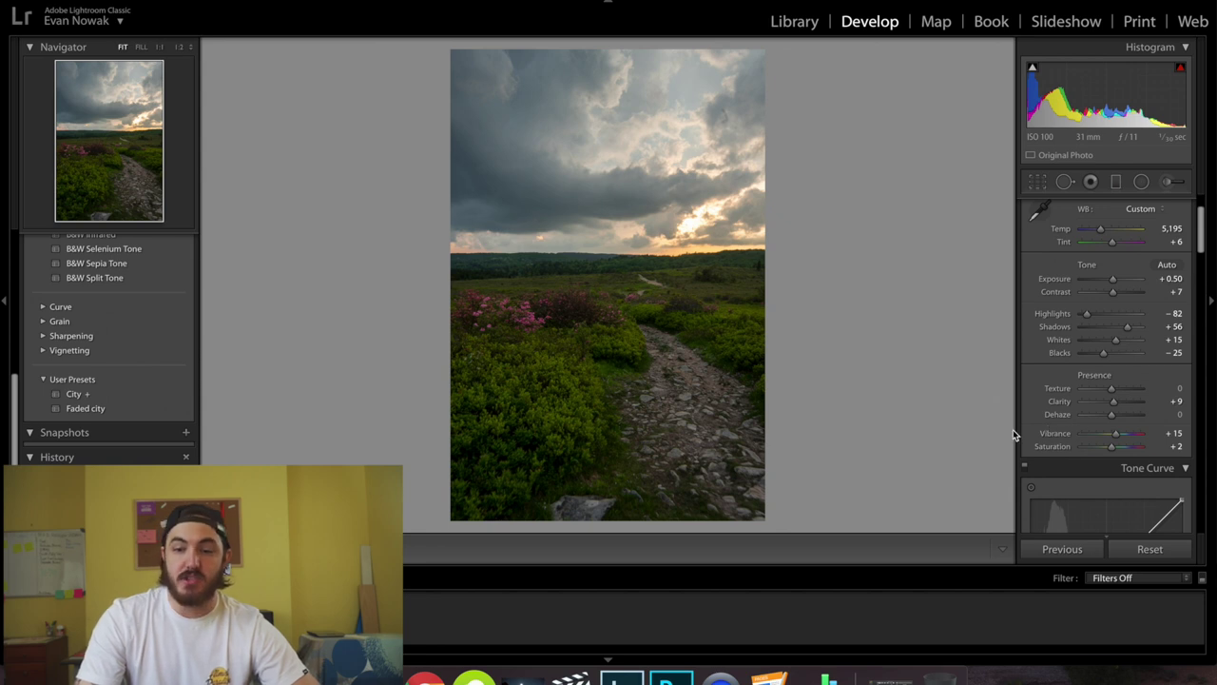
Step: Add three control points to the RGB tone curve, at the midtones, highlights and shadows
scroll(1032, 428, down, 4)
scroll(1030, 423, down, 5)
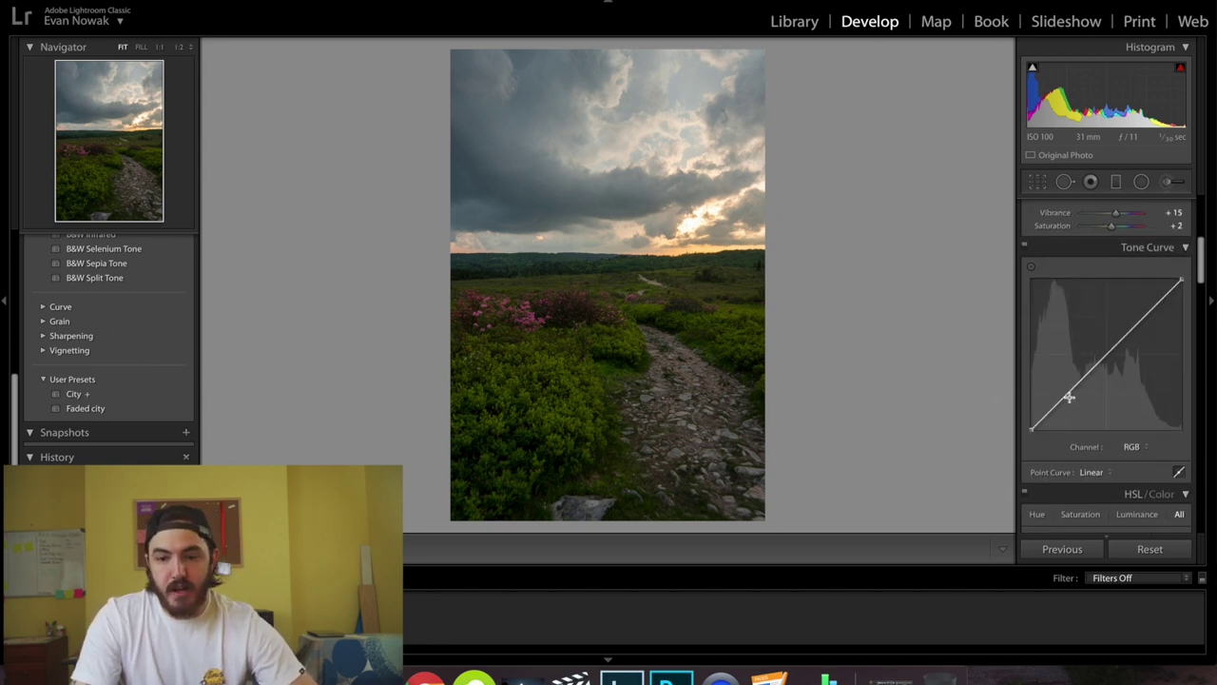
click(1107, 354)
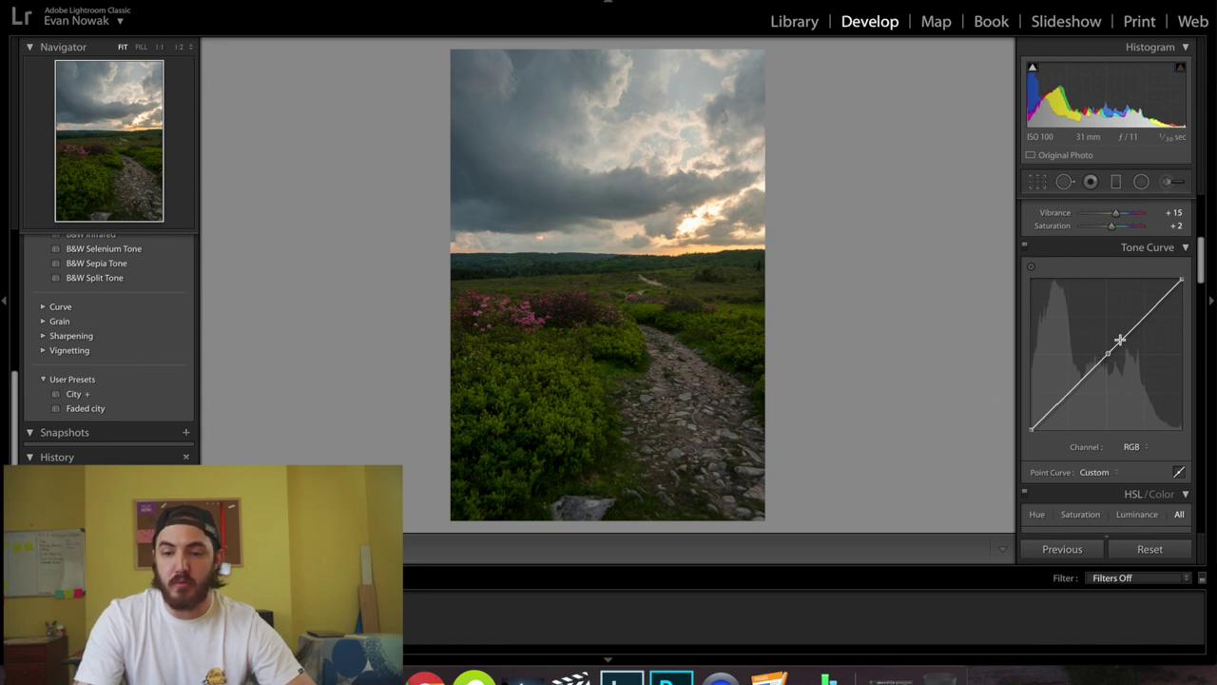
click(1146, 317)
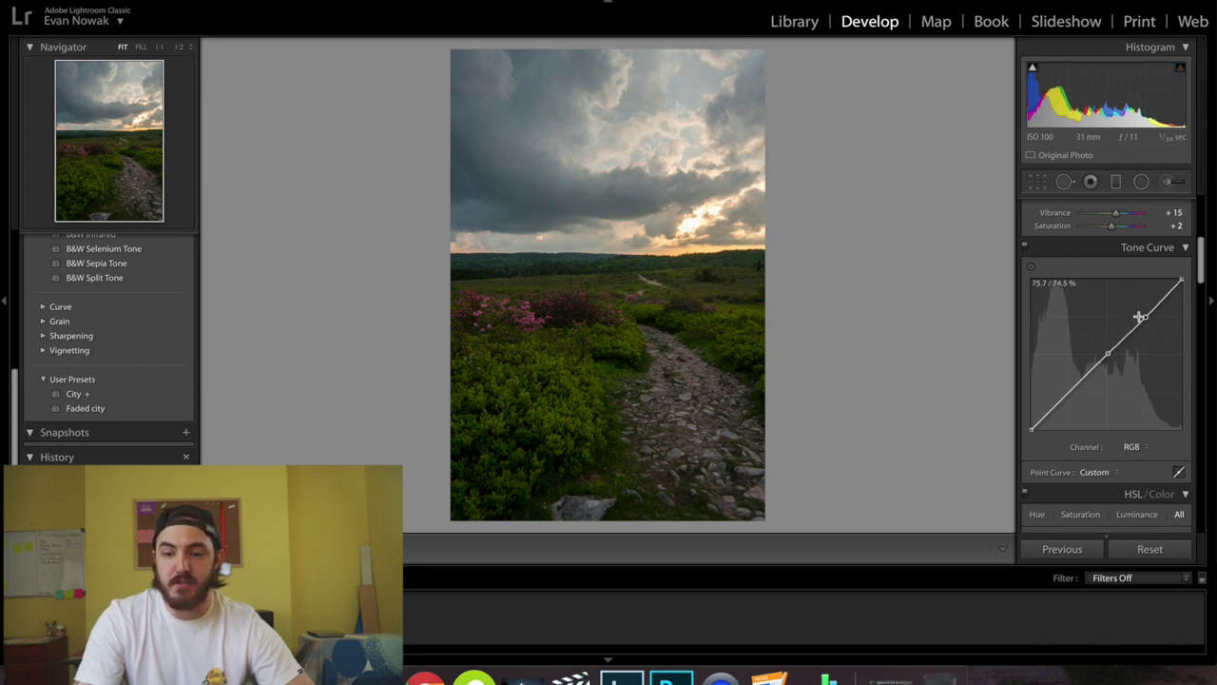
click(1068, 391)
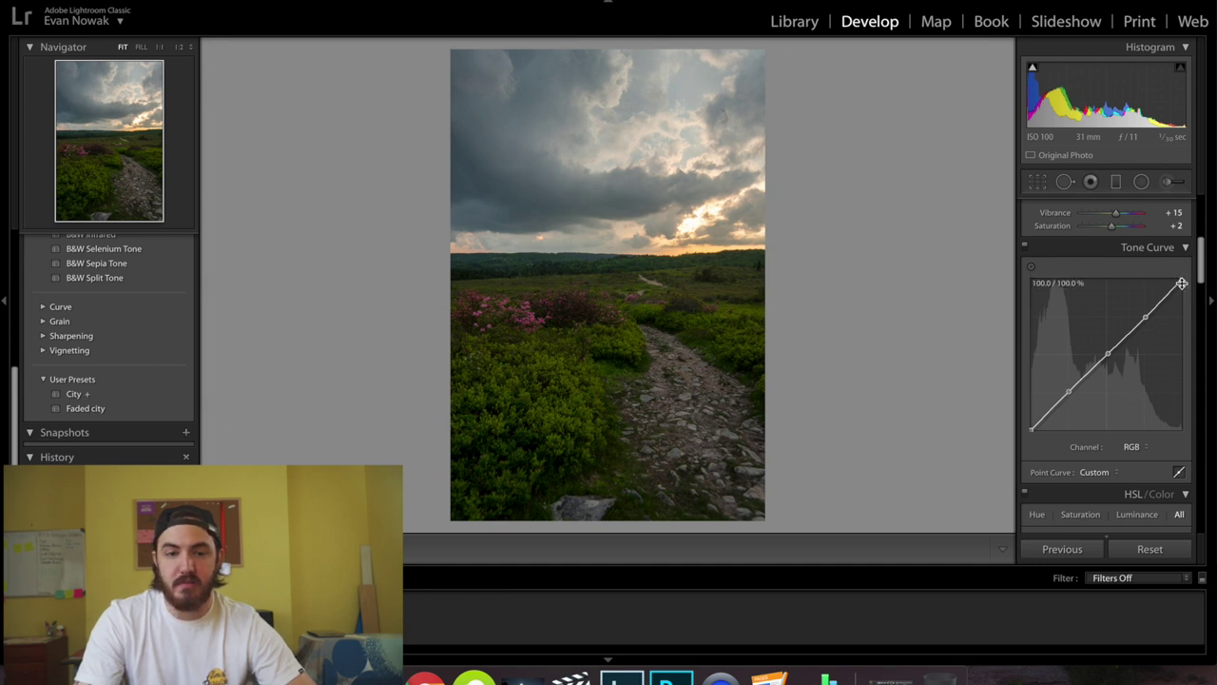
Step: Shape the tone curve into a faded S, with white output about 93%, raised highlights, lowered shadows and slightly lifted blacks
drag(1180, 280, 1184, 288)
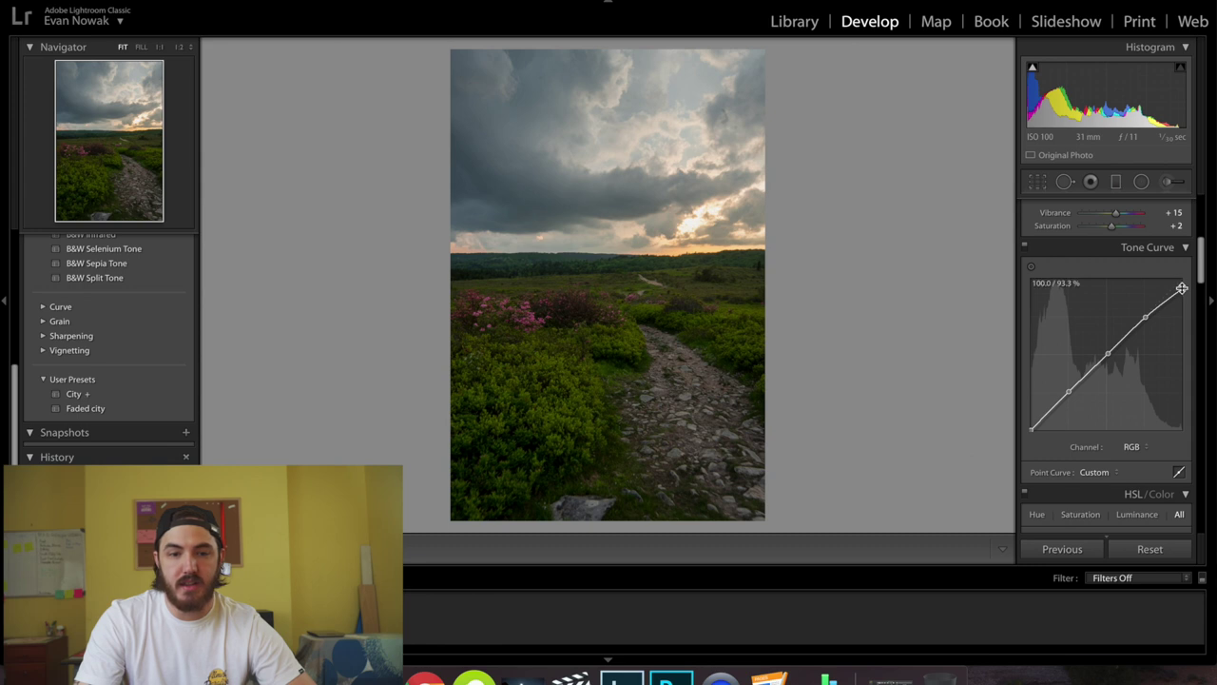
drag(1146, 322, 1148, 314)
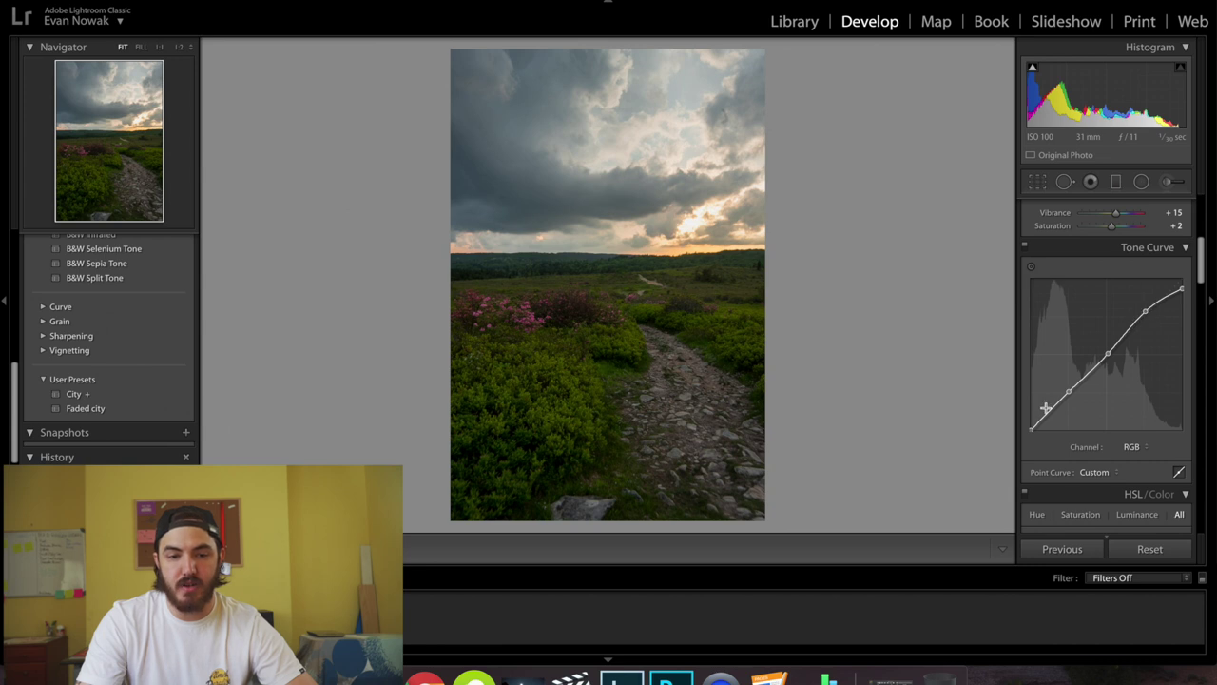
drag(1067, 390, 1066, 399)
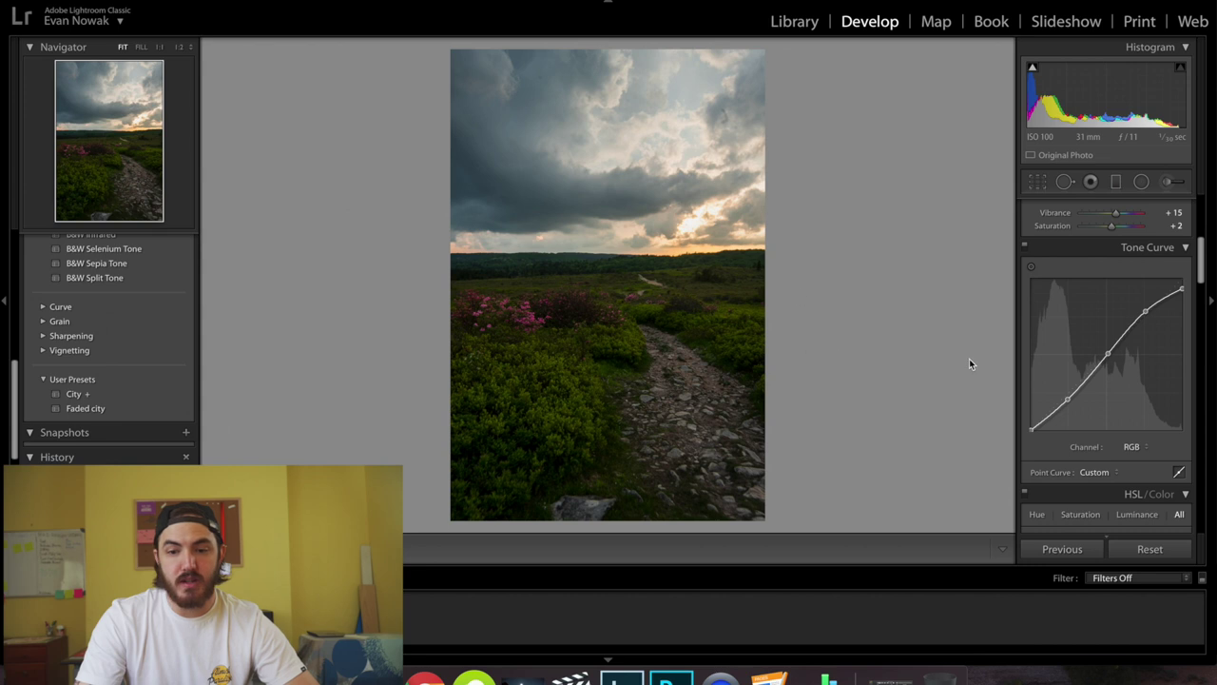
drag(1032, 428, 994, 430)
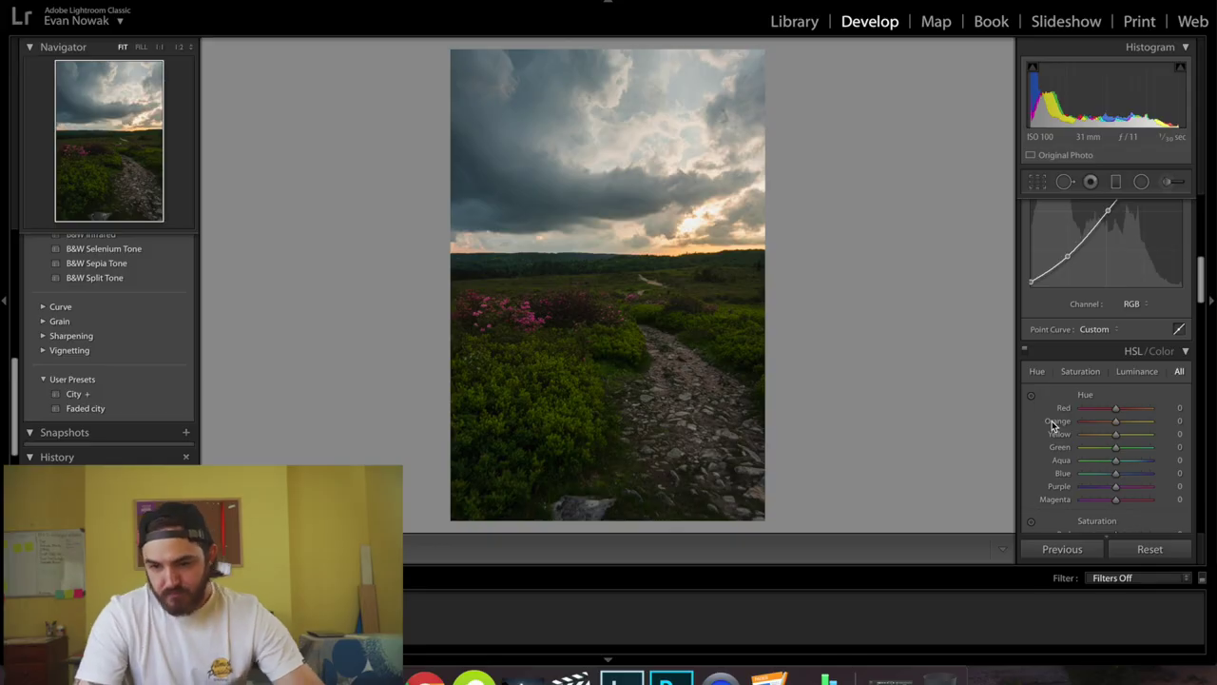
Step: Shift the green hue to -100 and set green saturation to -43
scroll(1063, 430, down, 2)
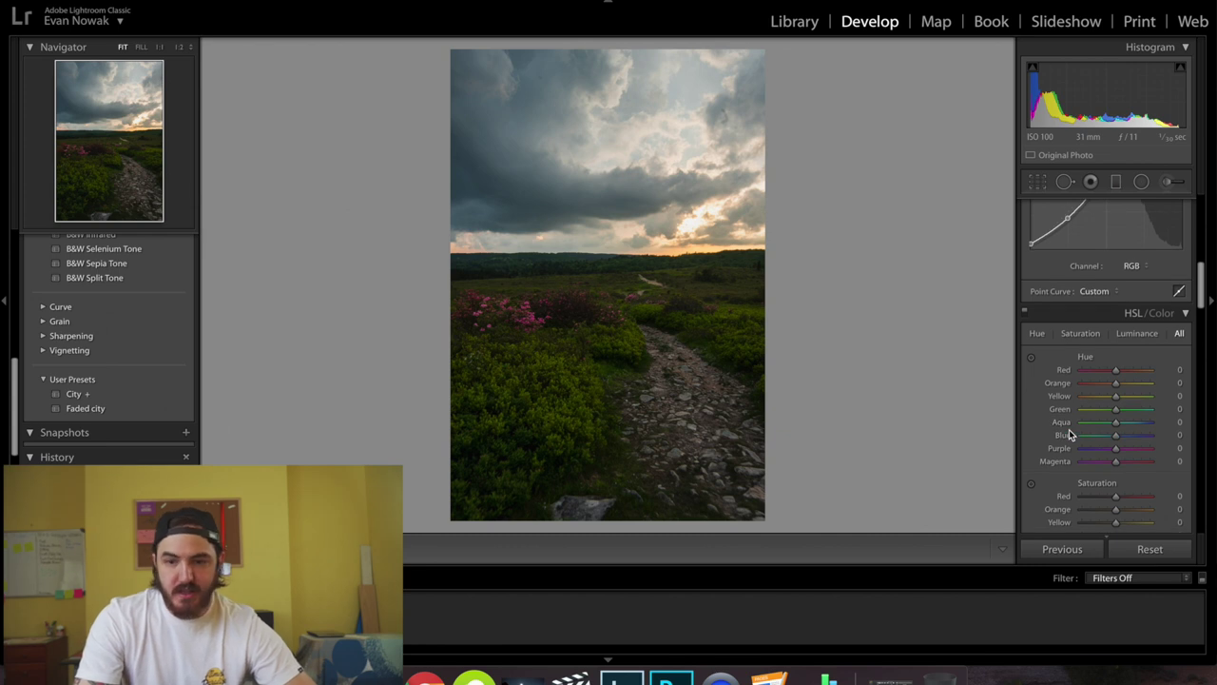
scroll(1068, 430, down, 2)
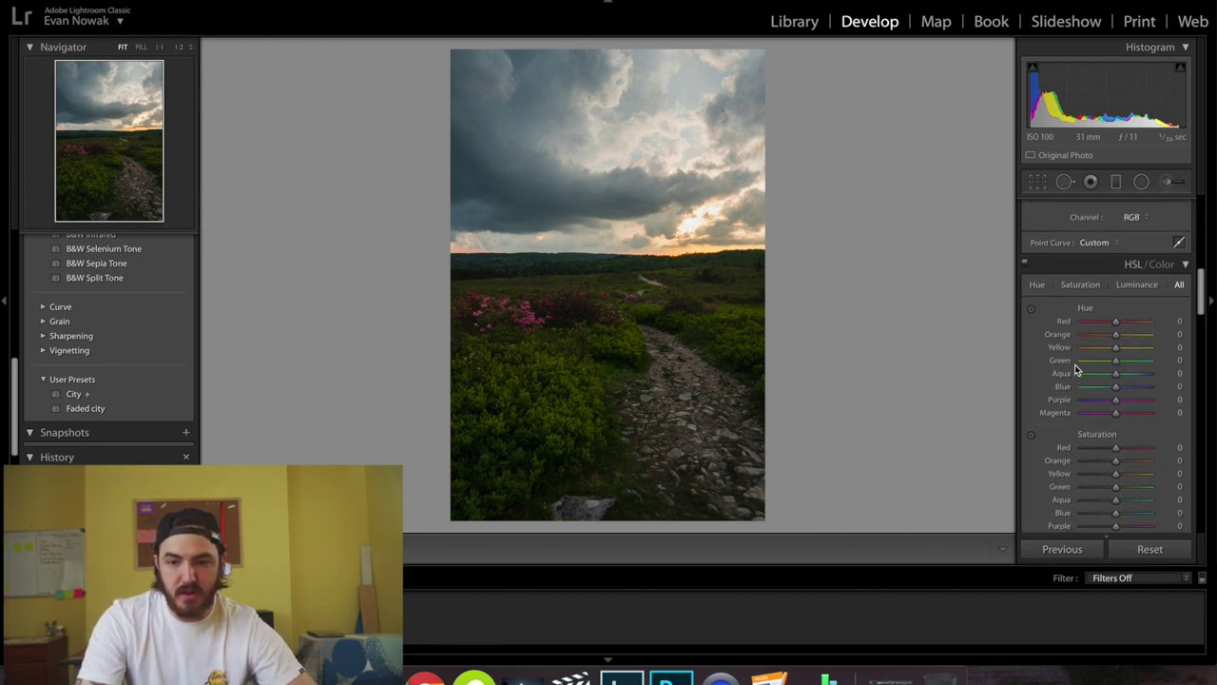
drag(1118, 366, 1076, 369)
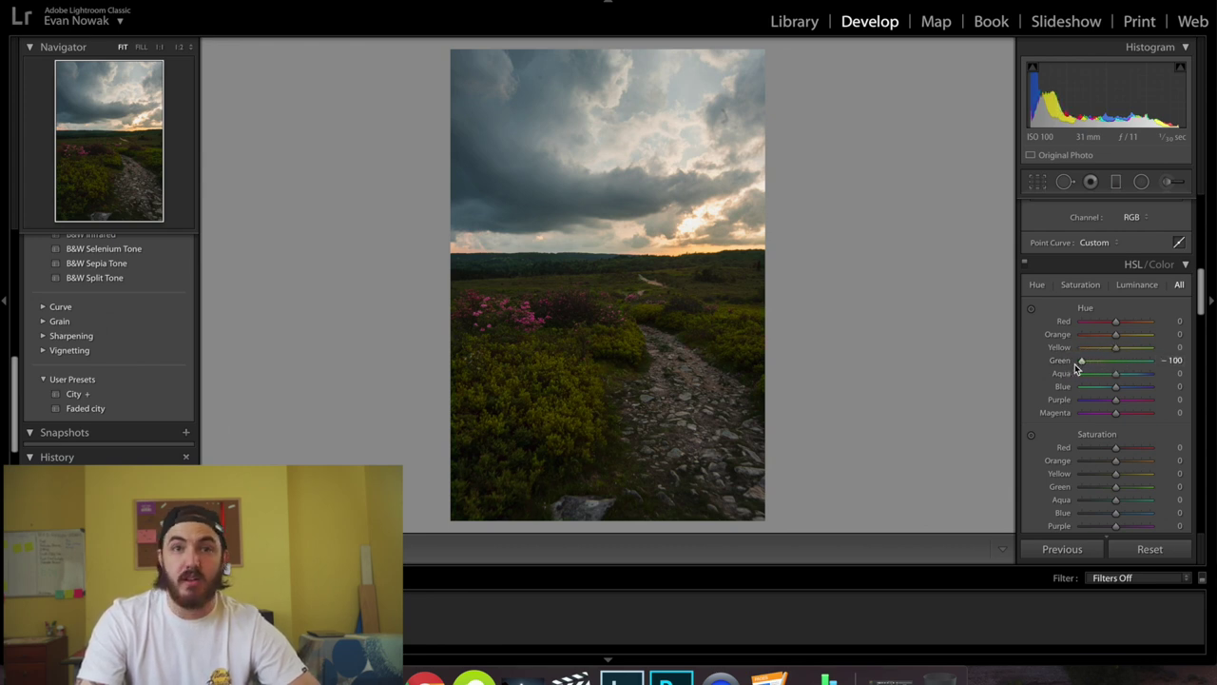
scroll(1075, 369, down, 1)
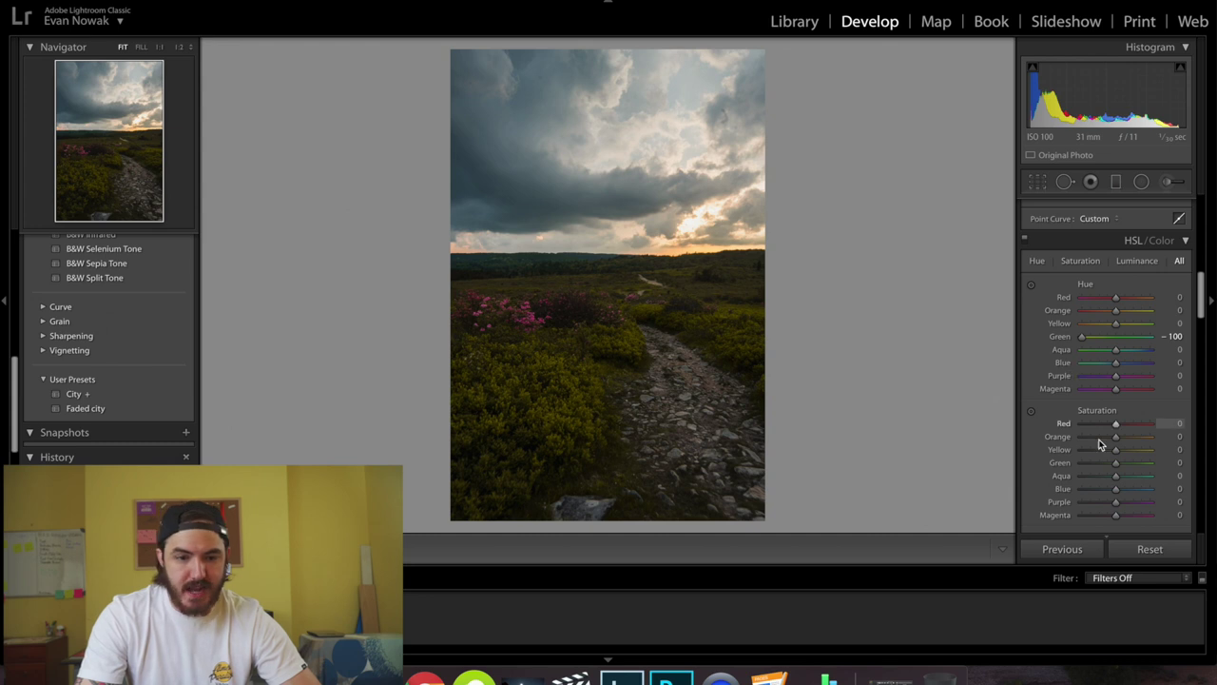
drag(1115, 463, 1102, 465)
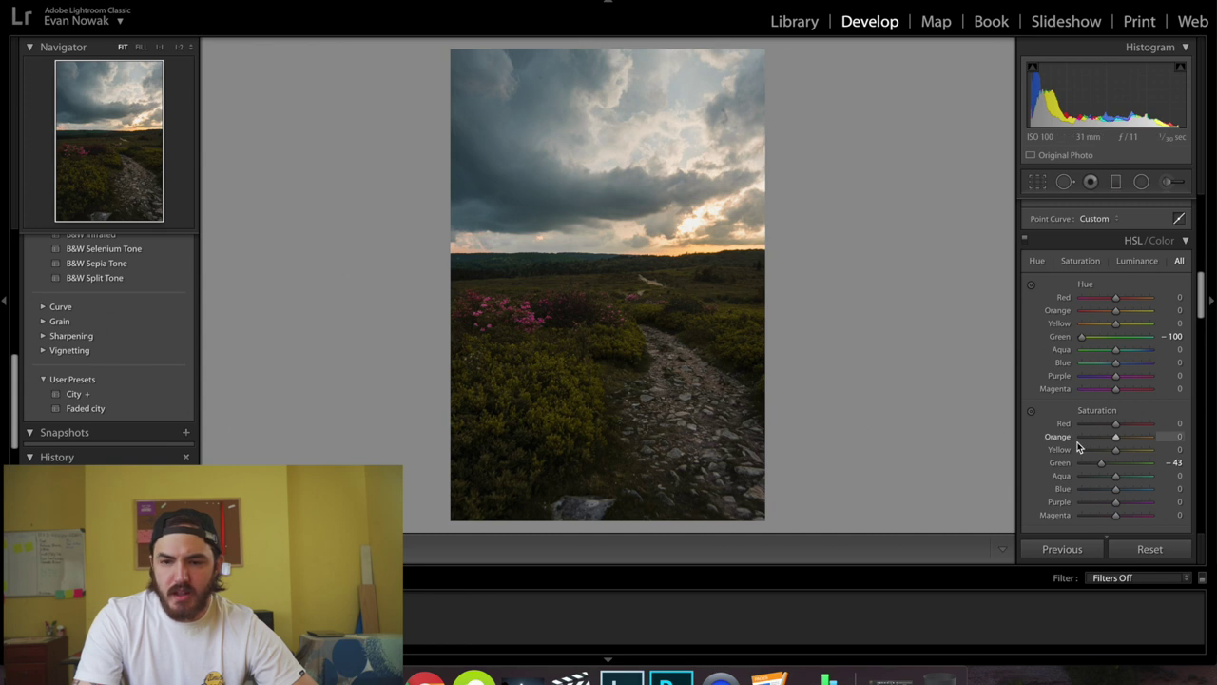
Step: Shift the yellow hue to -9 and set yellow saturation to -39
scroll(1050, 411, down, 1)
mouse_move(1116, 306)
mouse_down()
mouse_move(1092, 315)
mouse_move(1116, 324)
mouse_up()
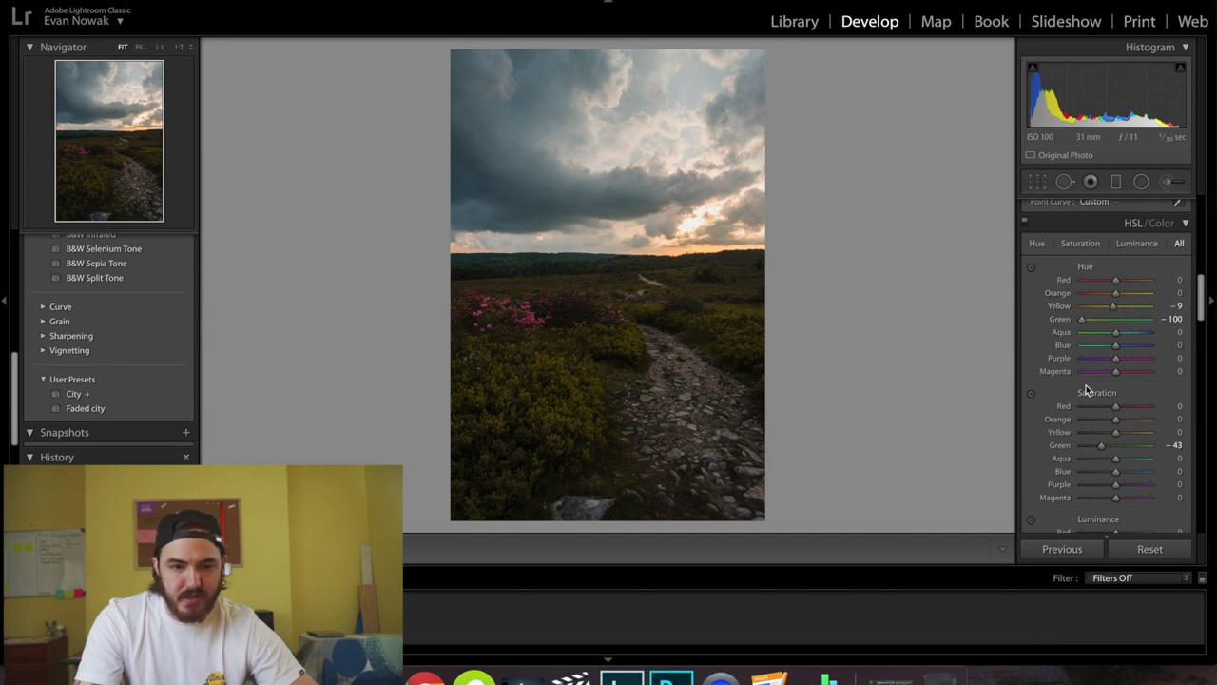
scroll(1093, 426, down, 1)
drag(1116, 416, 1106, 424)
Step: Set the green luminance to +12
scroll(1106, 424, down, 4)
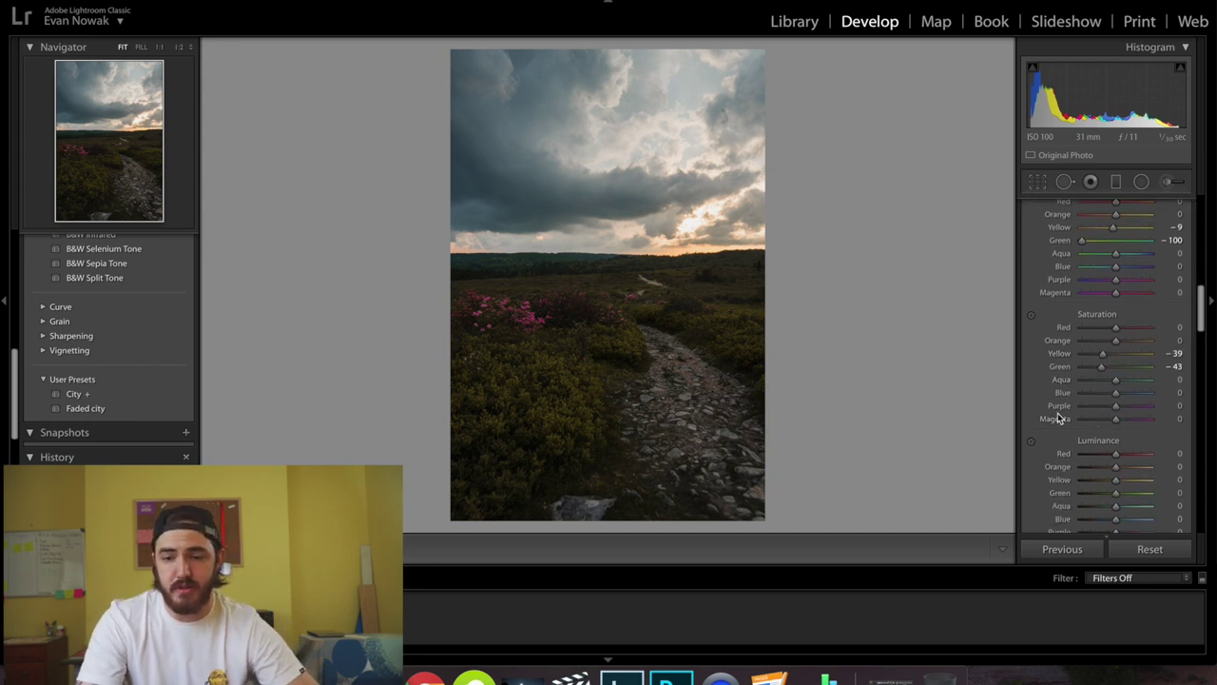
scroll(1058, 419, down, 5)
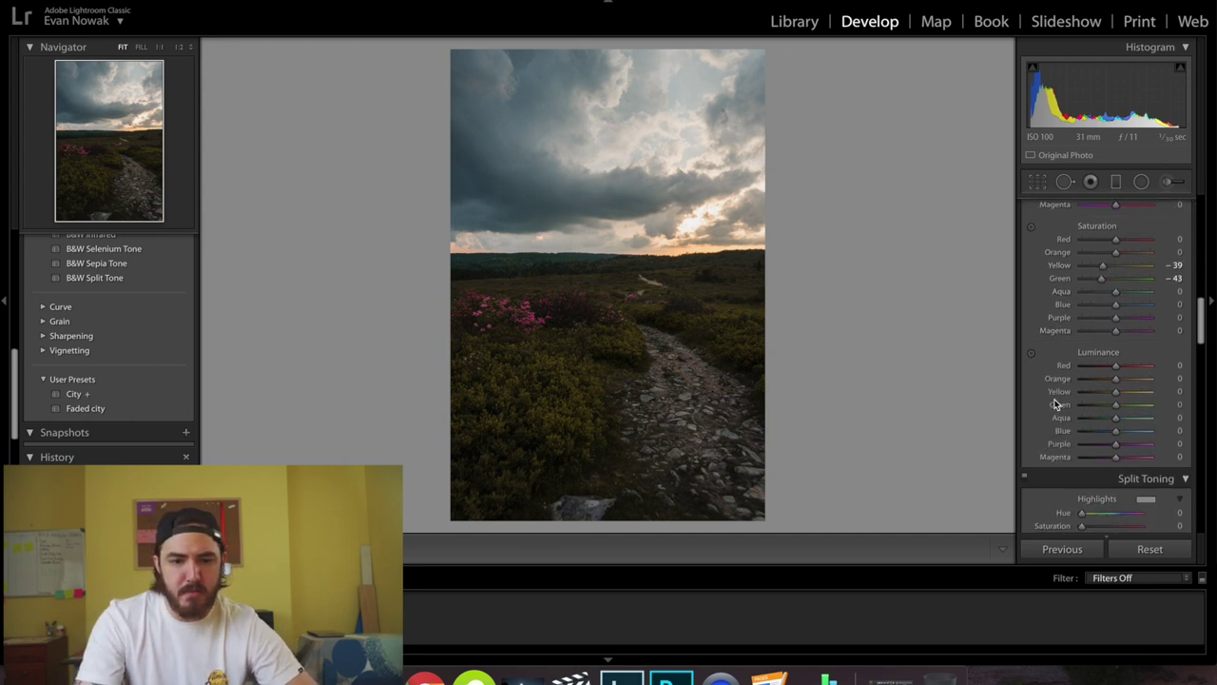
drag(1114, 408, 1122, 409)
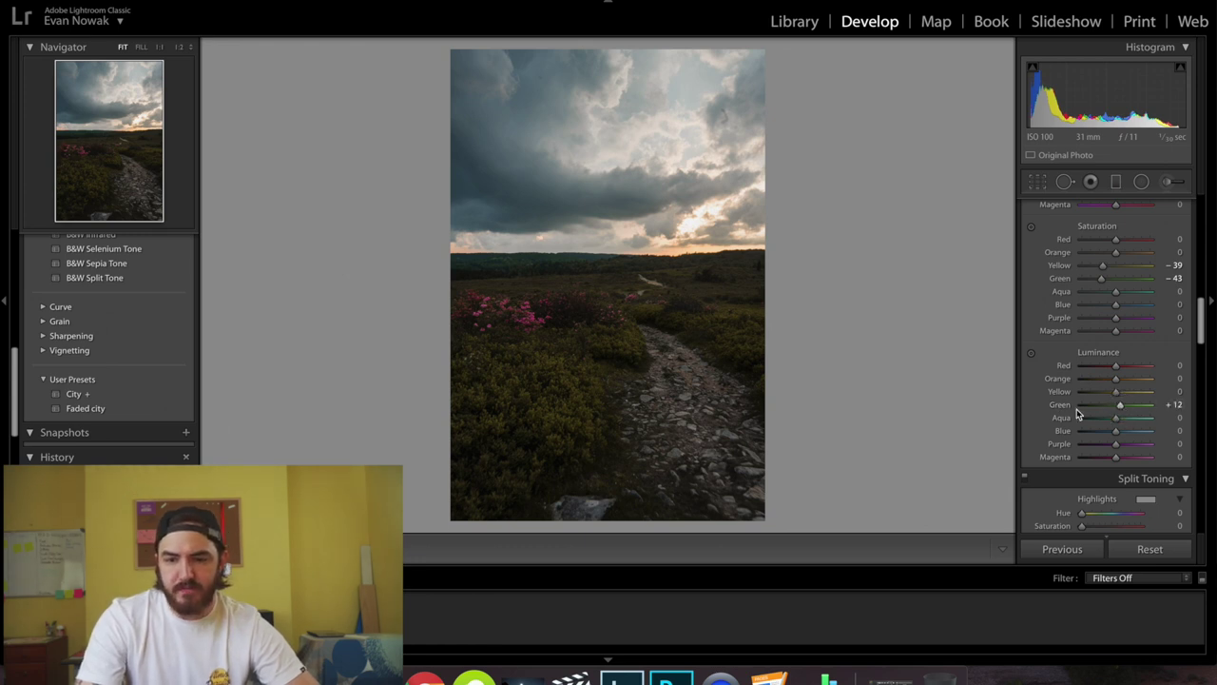
Step: Sharpen the photo with an amount of 67 and masking of 72, centring the detail preview on the pink flowers
scroll(1077, 409, down, 5)
scroll(1041, 355, down, 12)
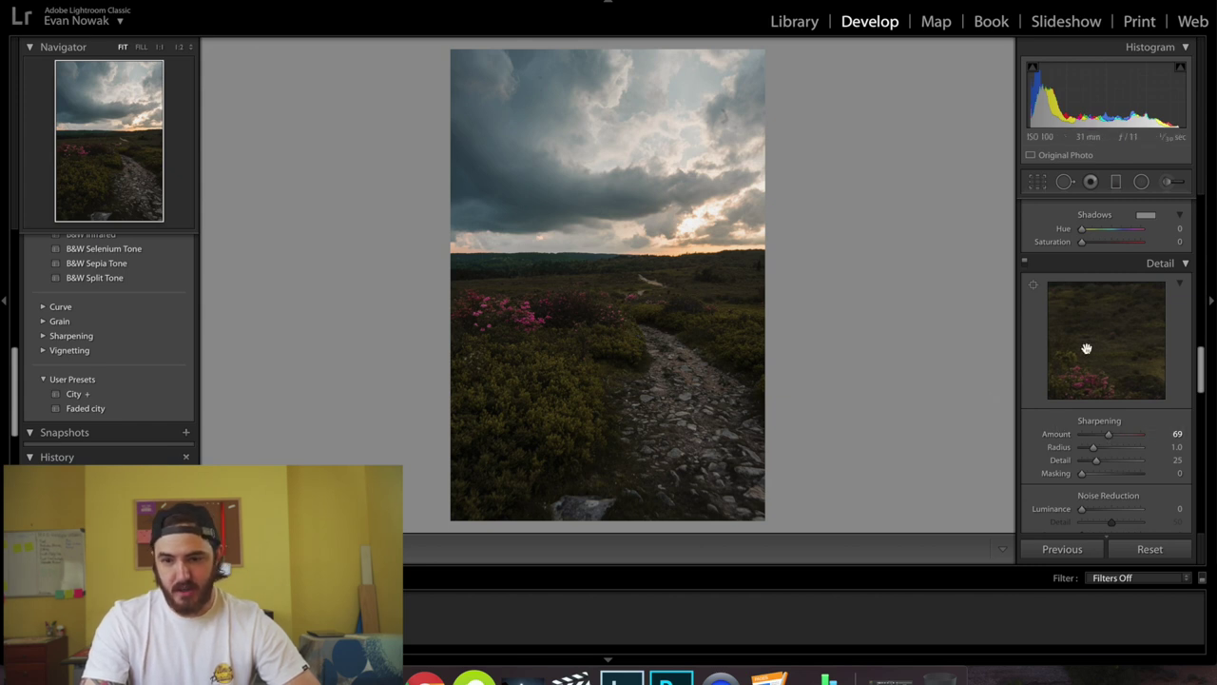
drag(1086, 348, 1122, 375)
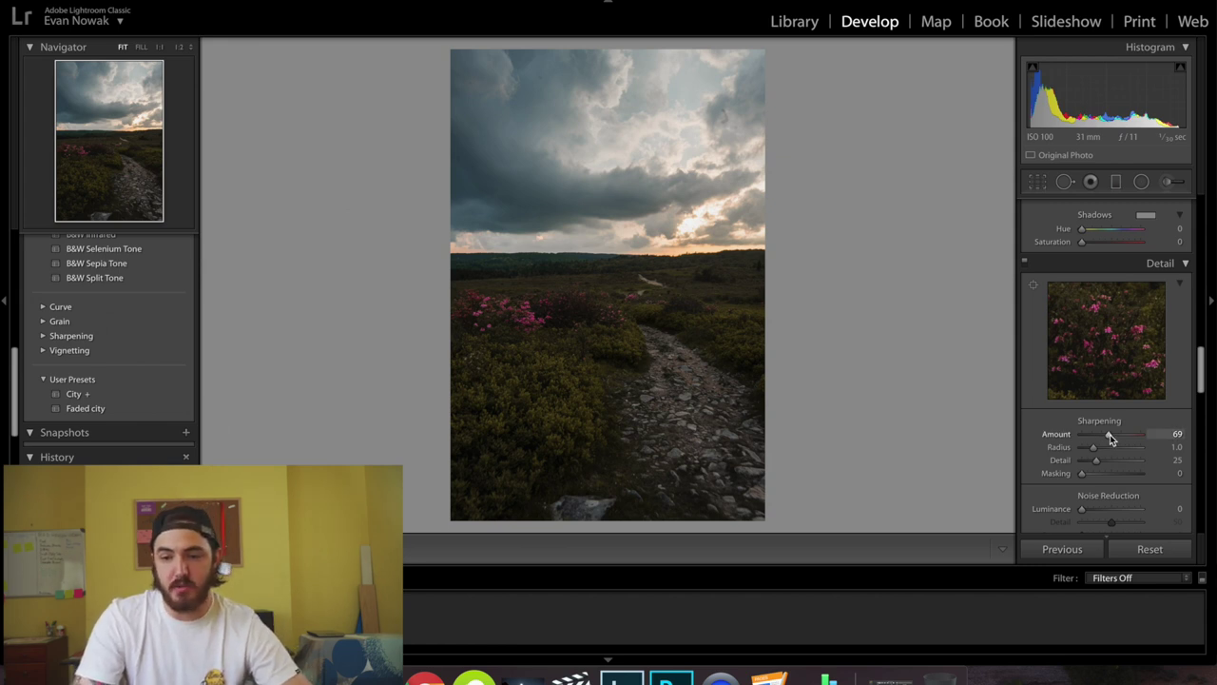
drag(1111, 436, 1111, 442)
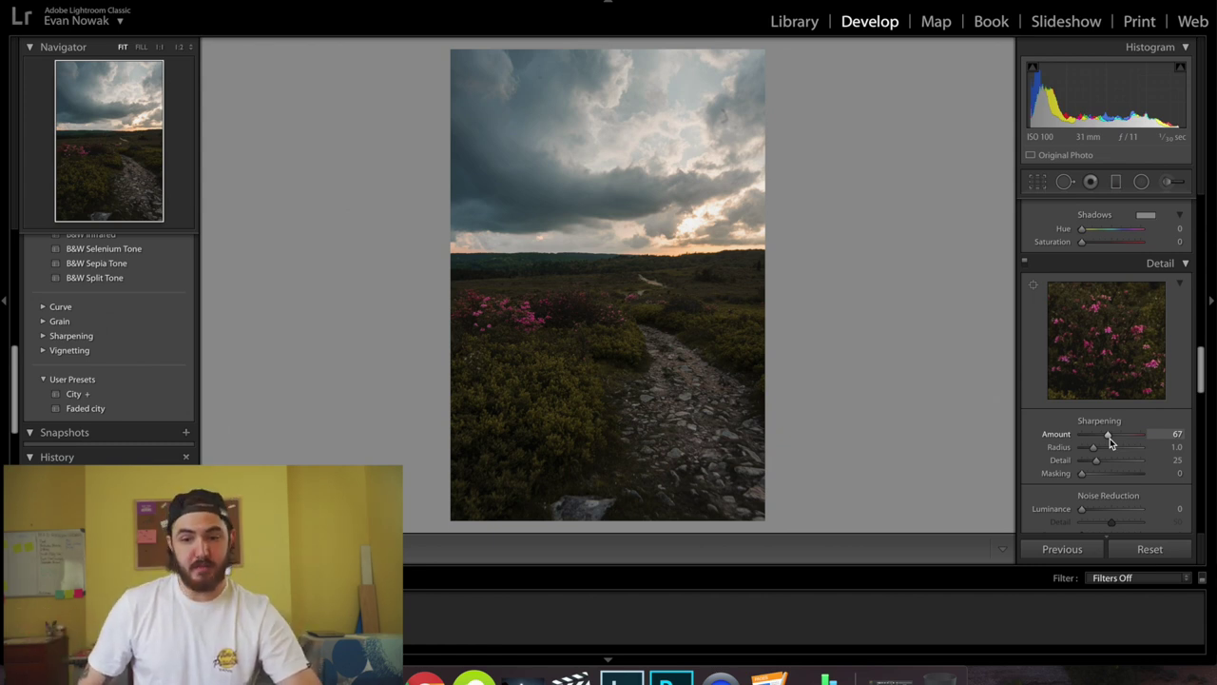
click(1081, 478)
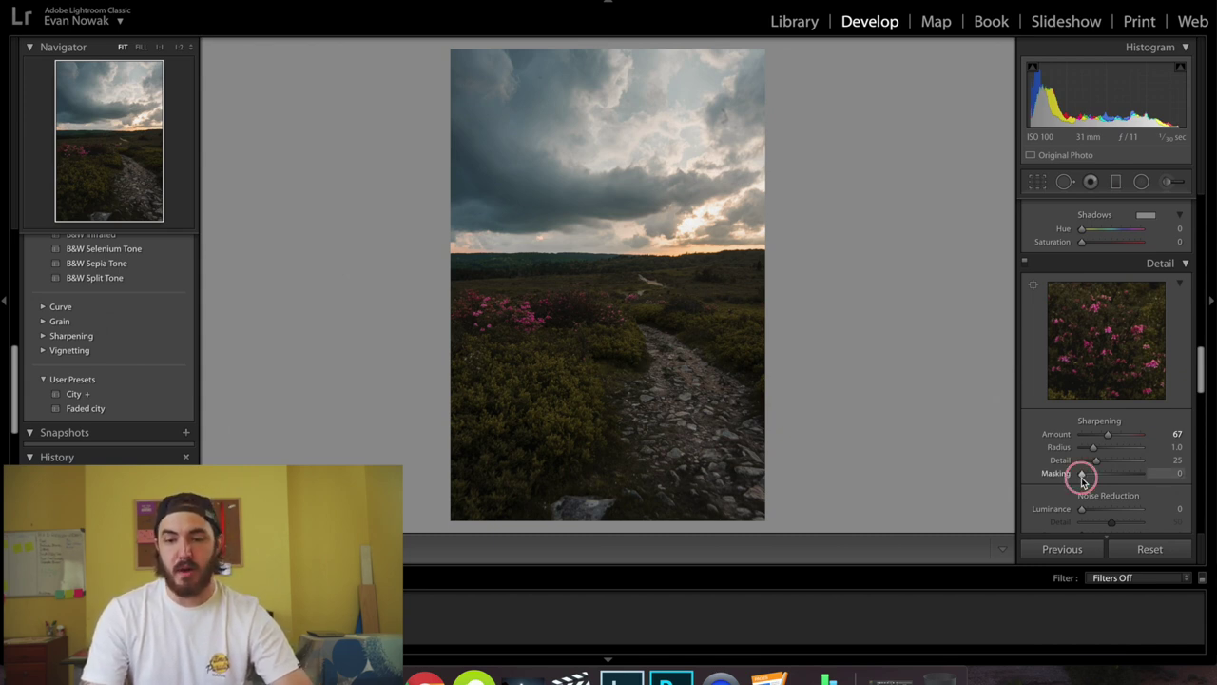
drag(1081, 480, 1122, 489)
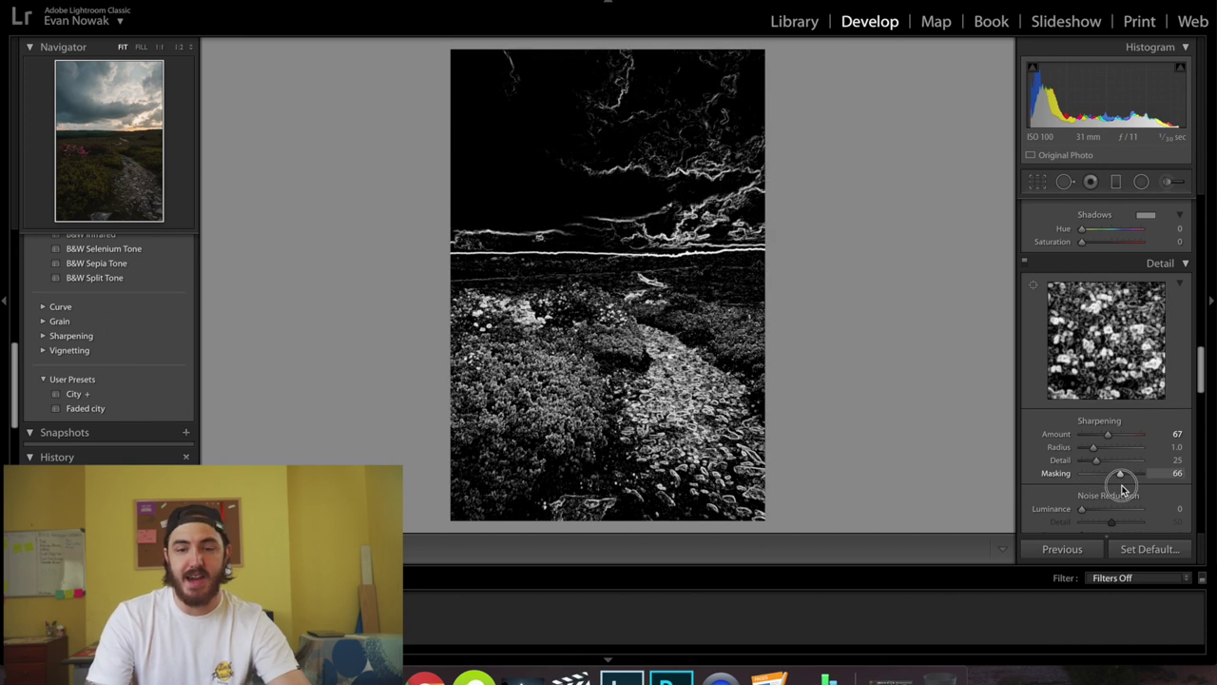
mouse_move(1122, 488)
mouse_down()
mouse_move(1141, 497)
mouse_move(1125, 490)
mouse_up()
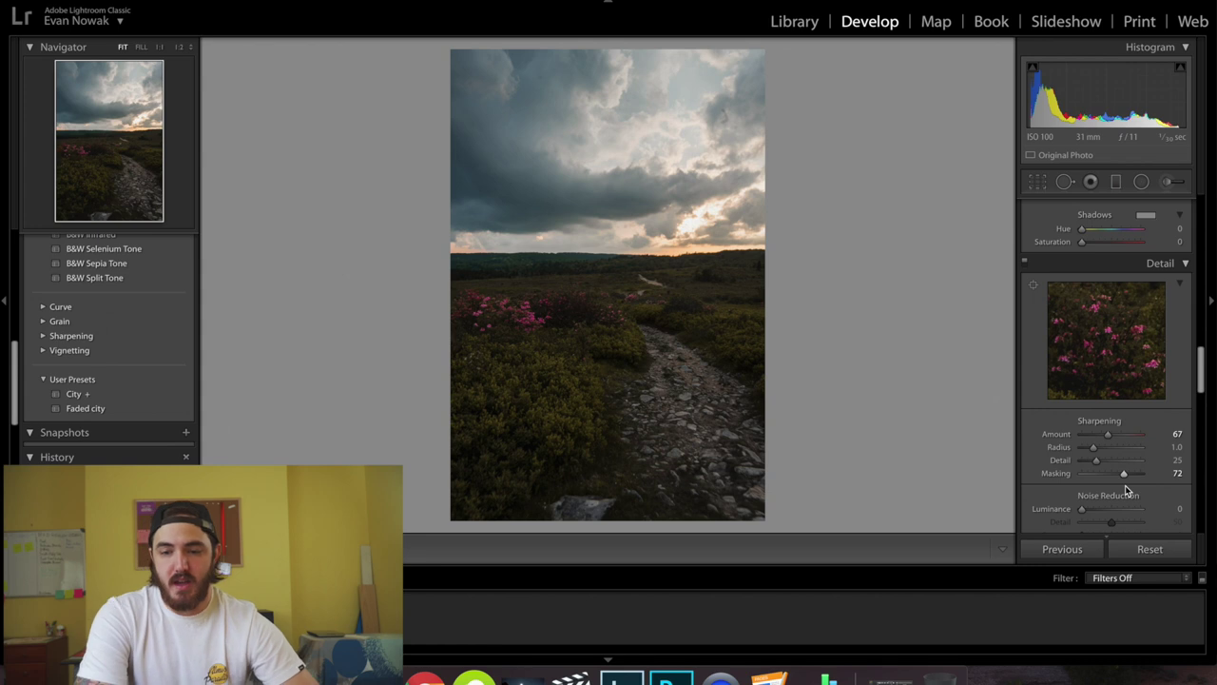
Step: Enable lens profile corrections for the photo
scroll(1124, 485, down, 5)
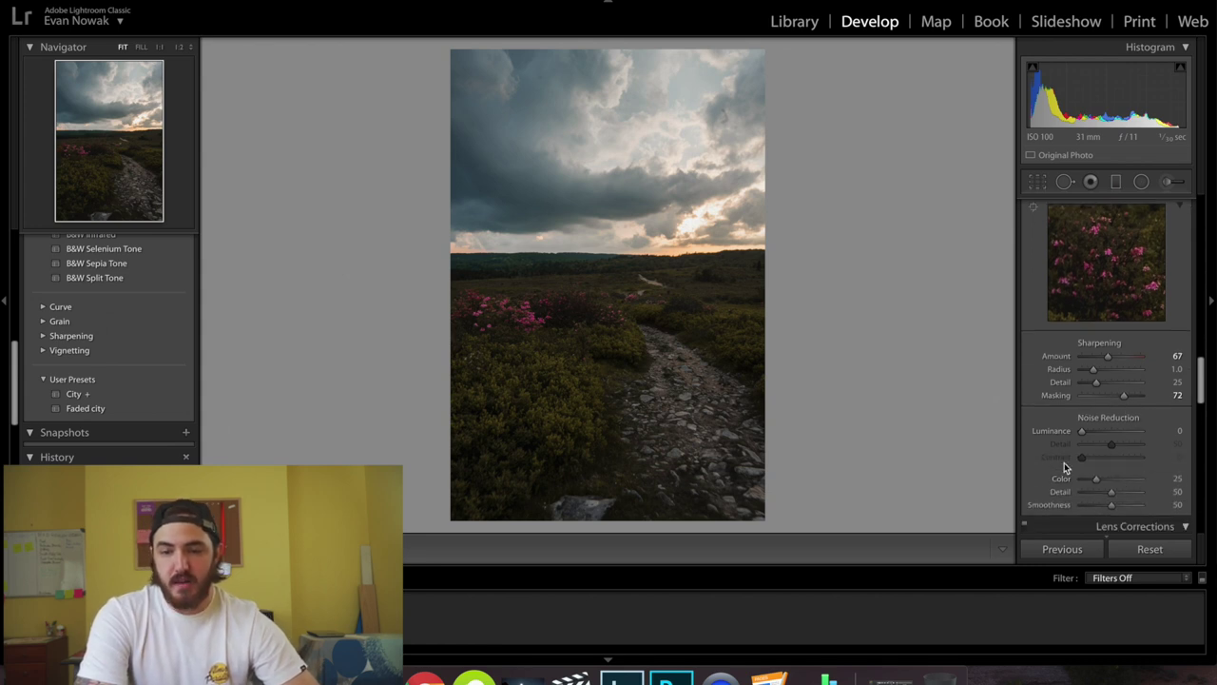
scroll(1064, 462, down, 2)
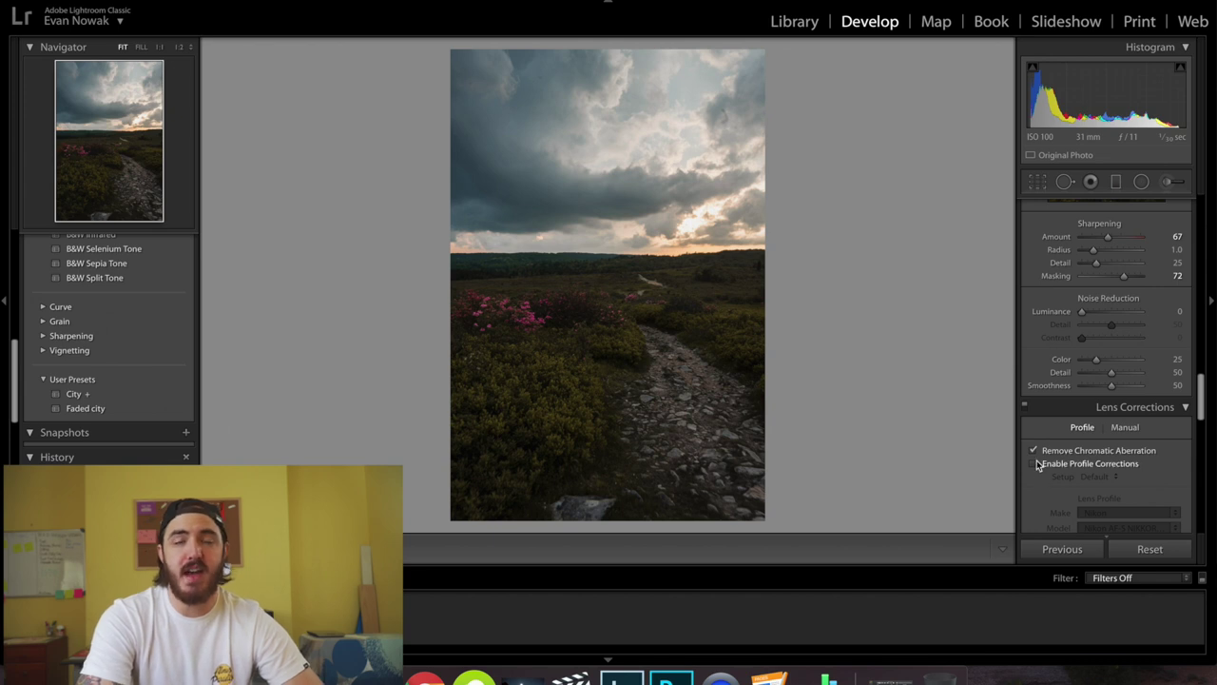
click(1034, 463)
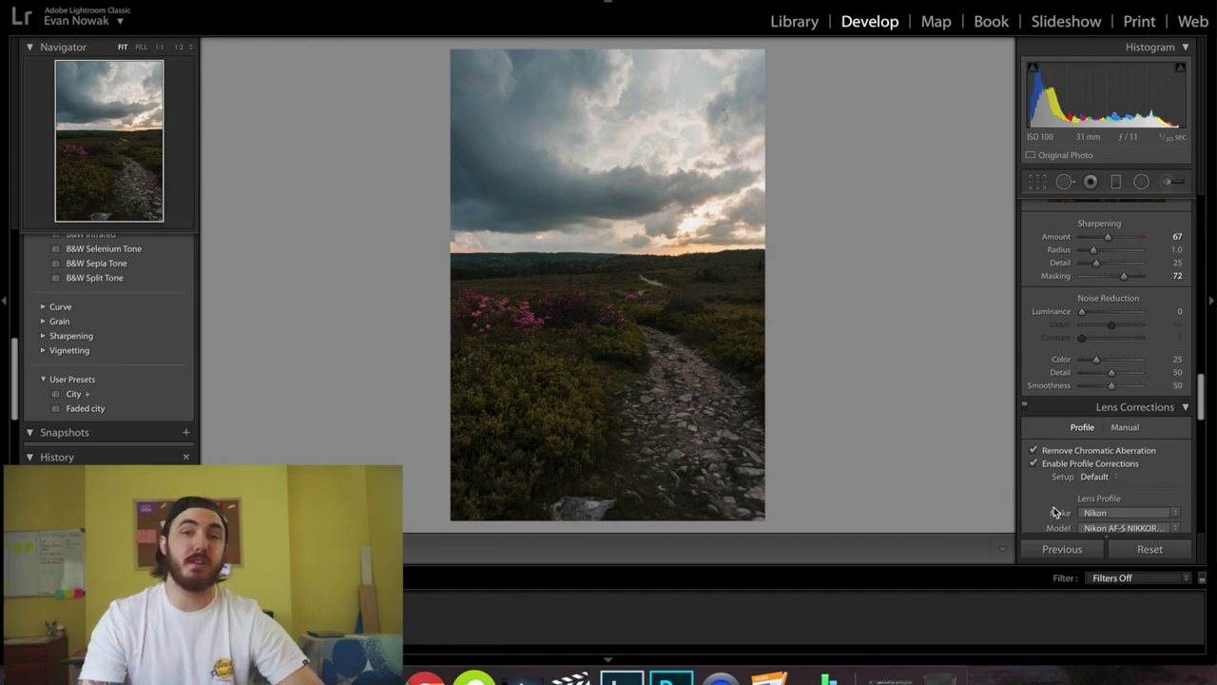
Step: Add a subtle dark post-crop vignette with an amount of -4
scroll(1046, 494, down, 5)
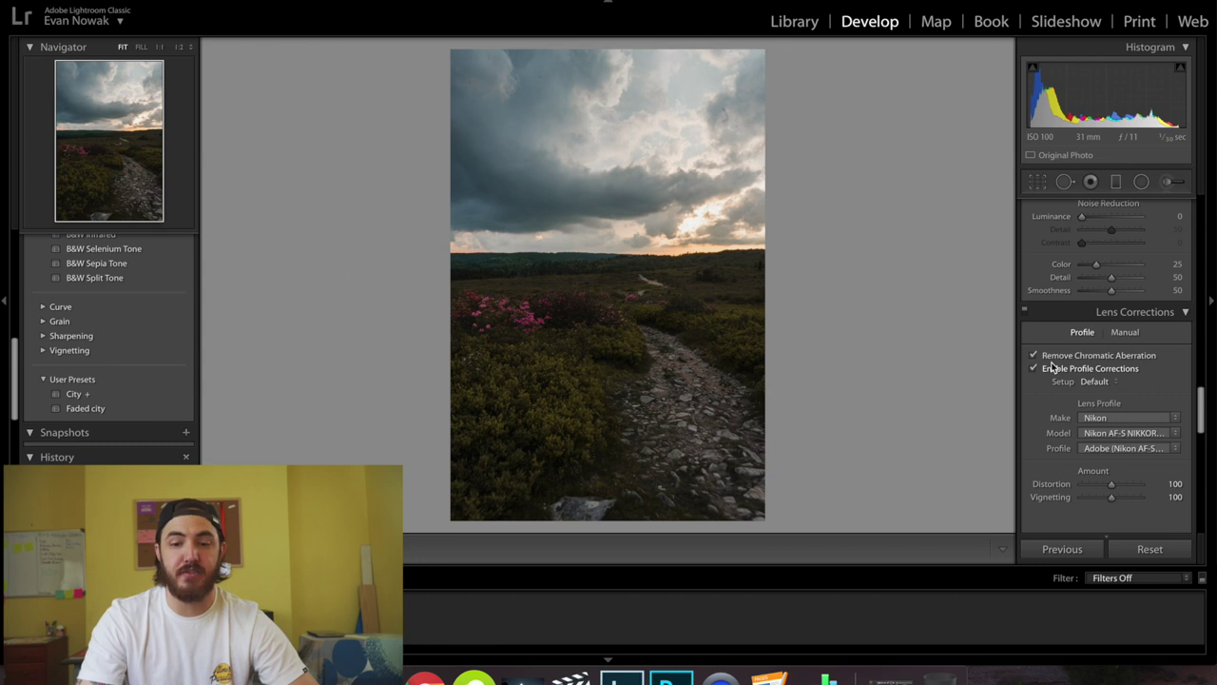
scroll(1053, 368, down, 3)
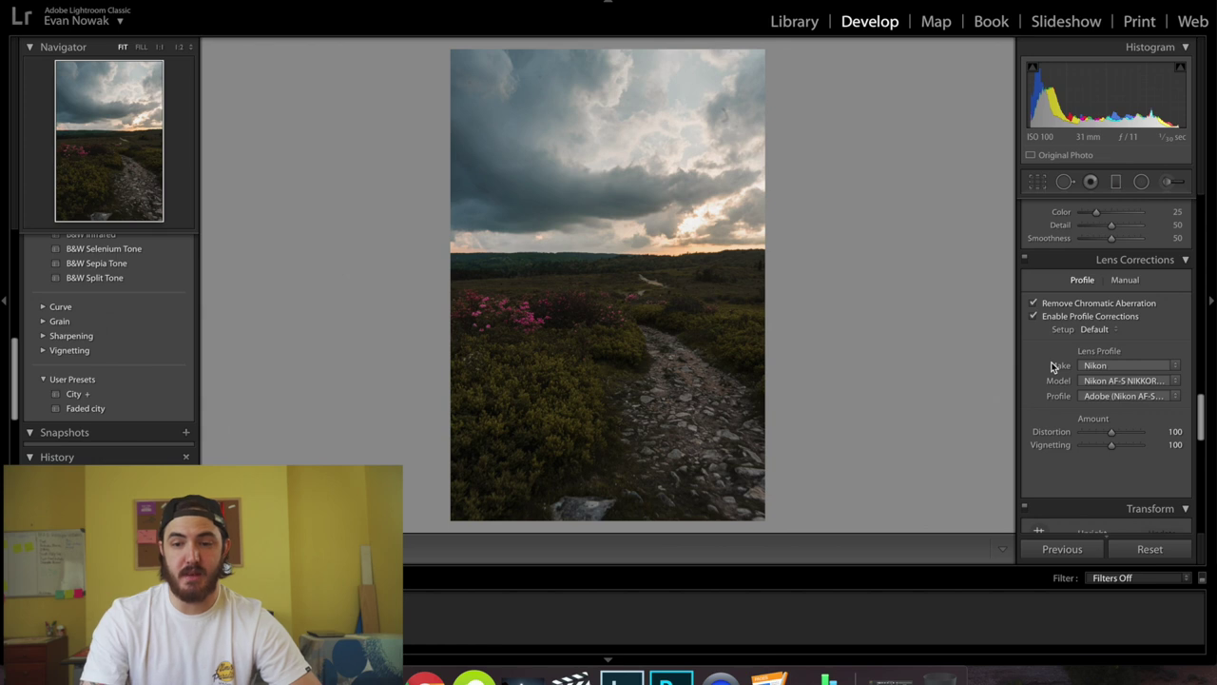
scroll(1052, 368, down, 6)
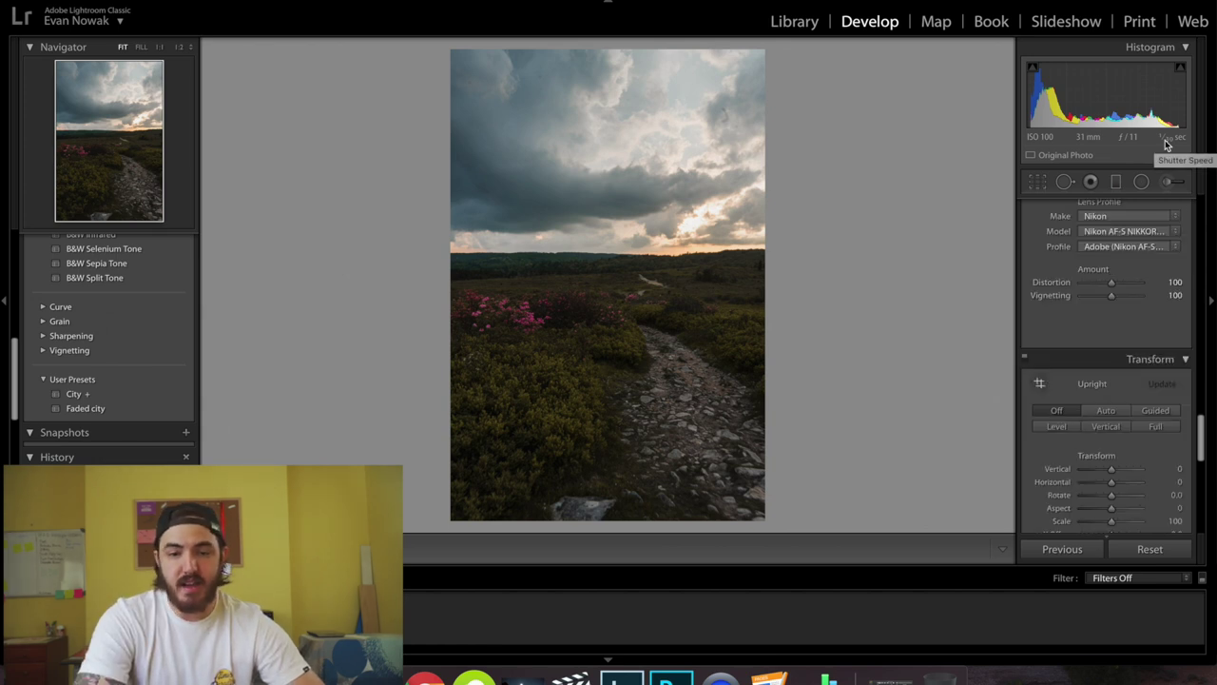
scroll(1132, 359, down, 2)
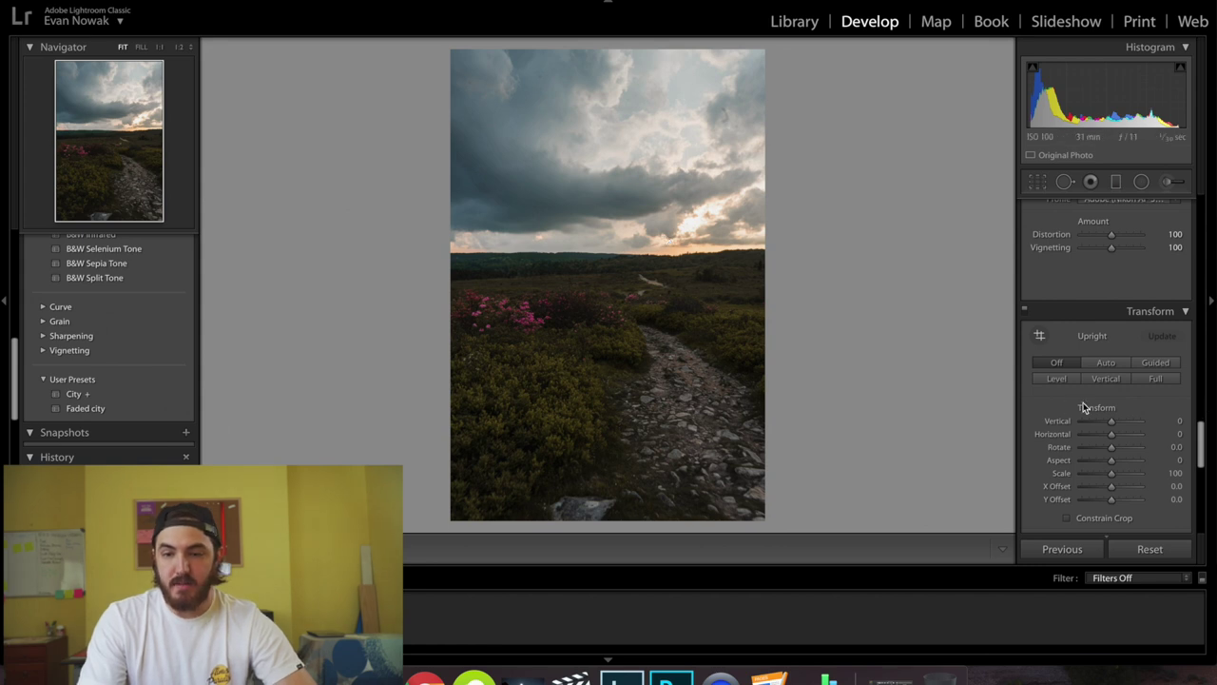
scroll(1083, 402, down, 8)
scroll(1084, 407, down, 1)
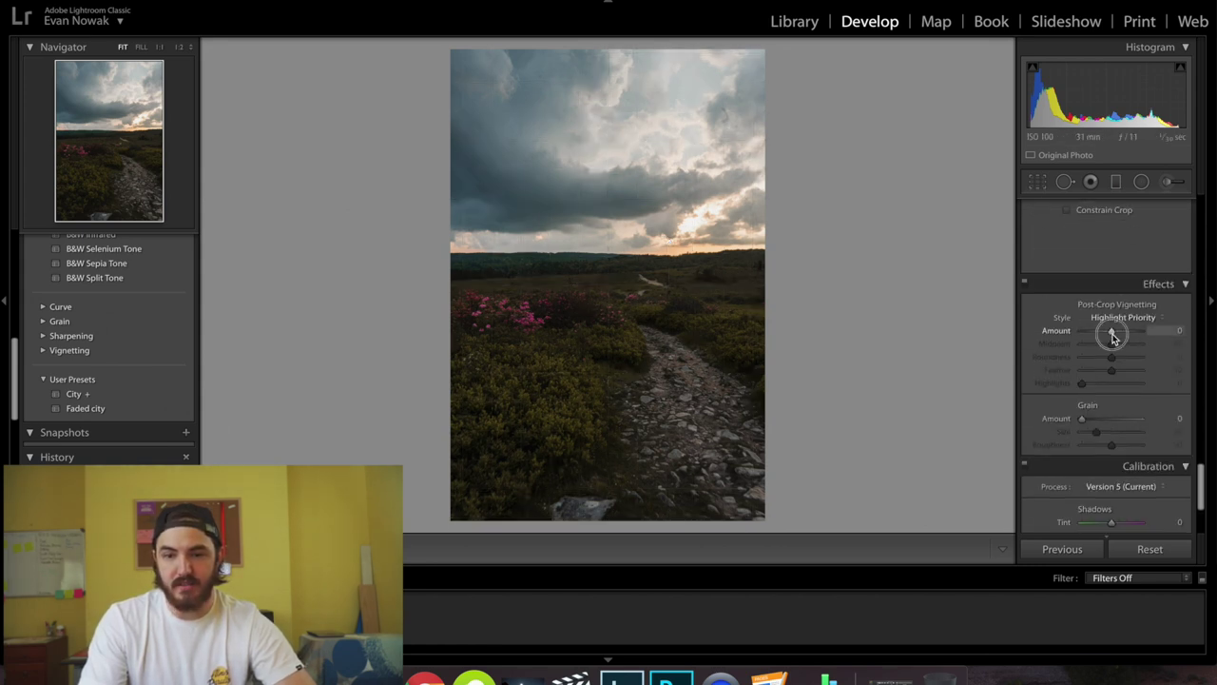
drag(1109, 330, 1112, 337)
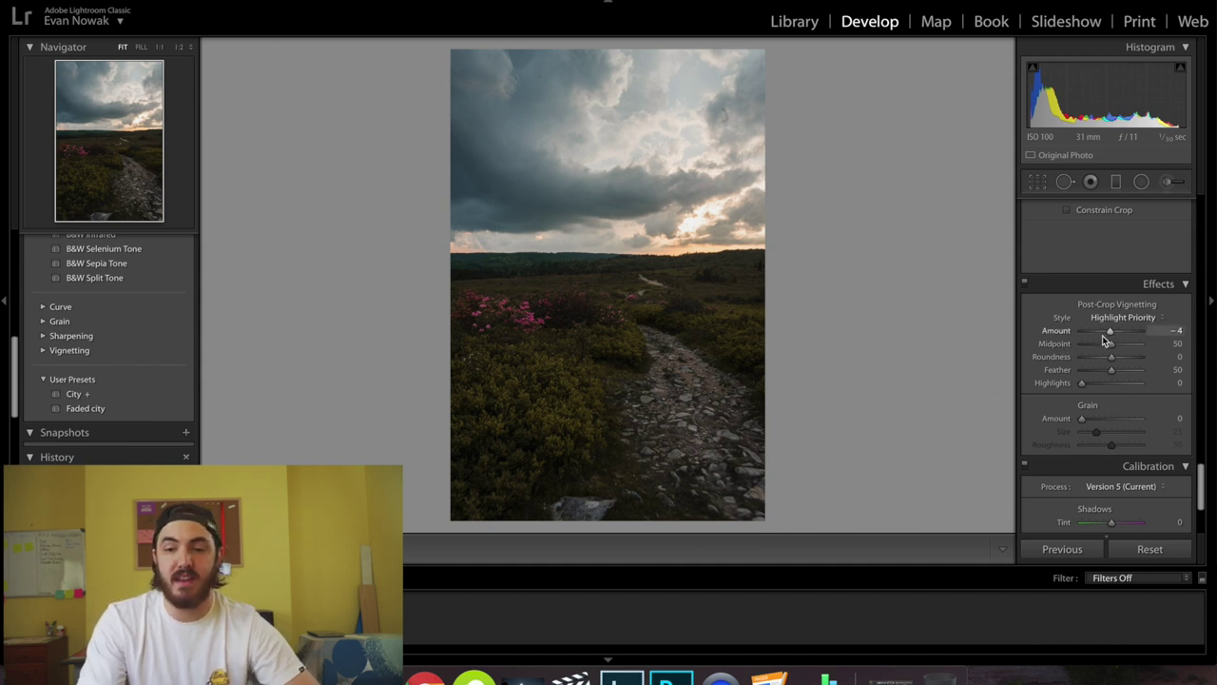
mouse_move(1110, 333)
mouse_down()
mouse_move(1089, 333)
mouse_move(1132, 337)
mouse_move(1113, 334)
mouse_up()
Step: Set the photo's overall exposure to +0.75 and its highlights to -100
scroll(1062, 376, down, 2)
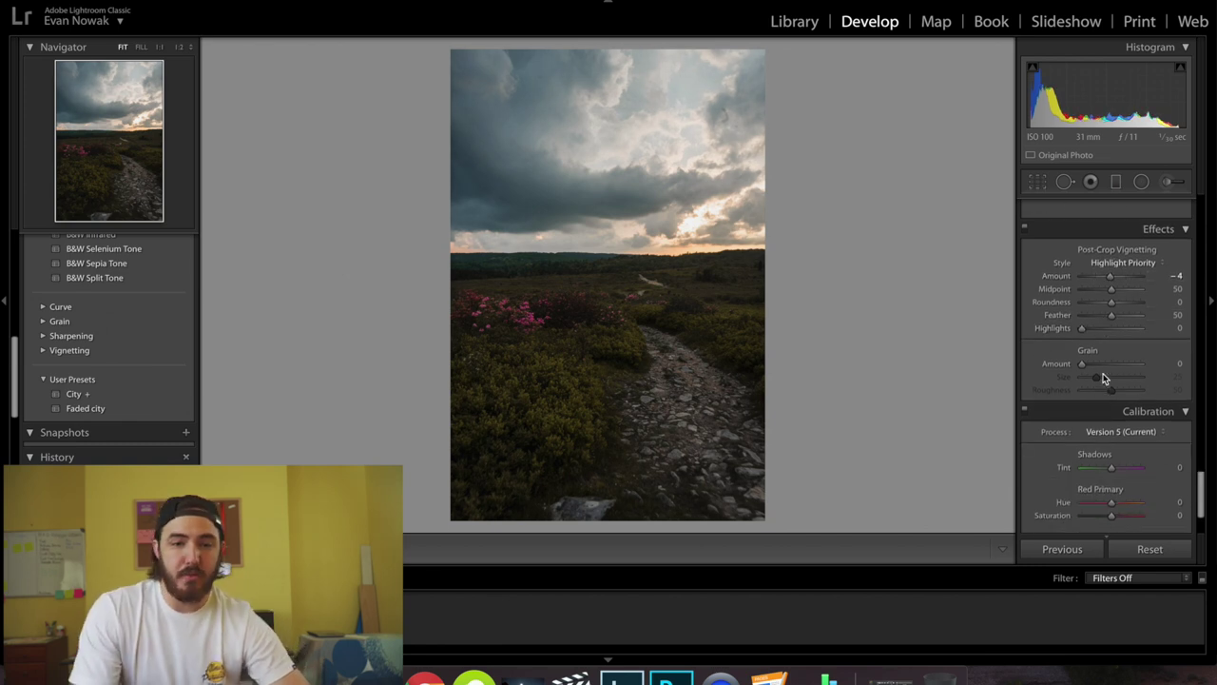
scroll(1063, 396, down, 1)
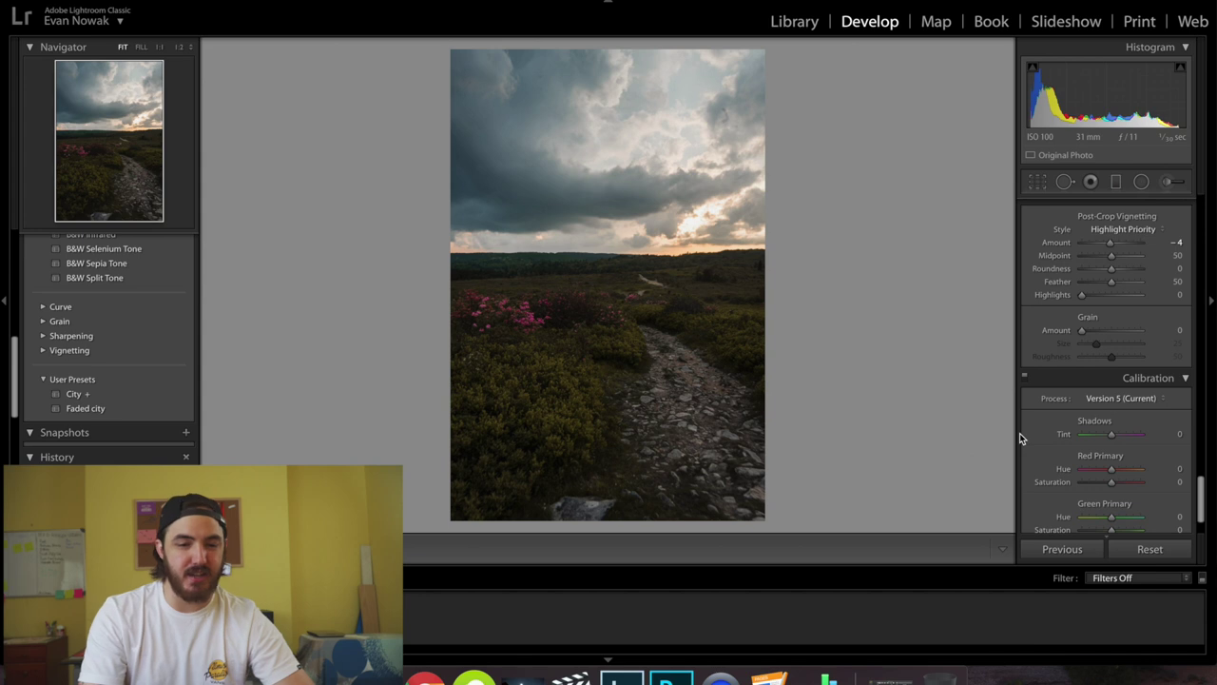
scroll(1035, 440, down, 2)
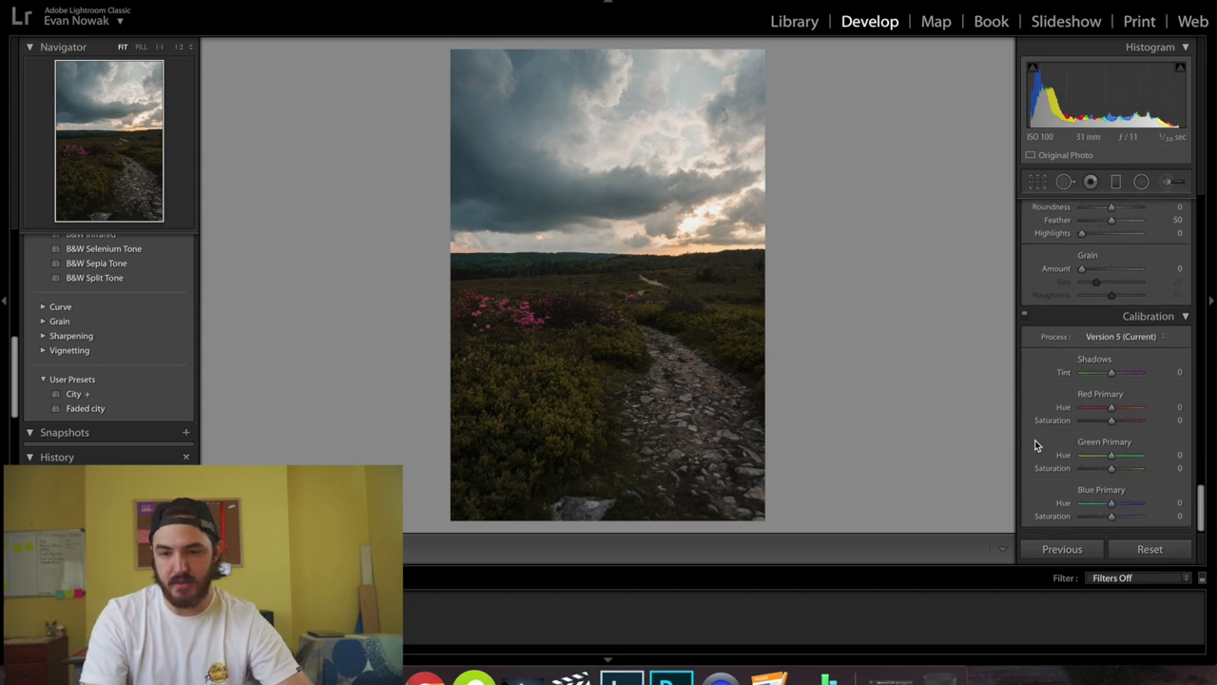
scroll(1035, 439, up, 20)
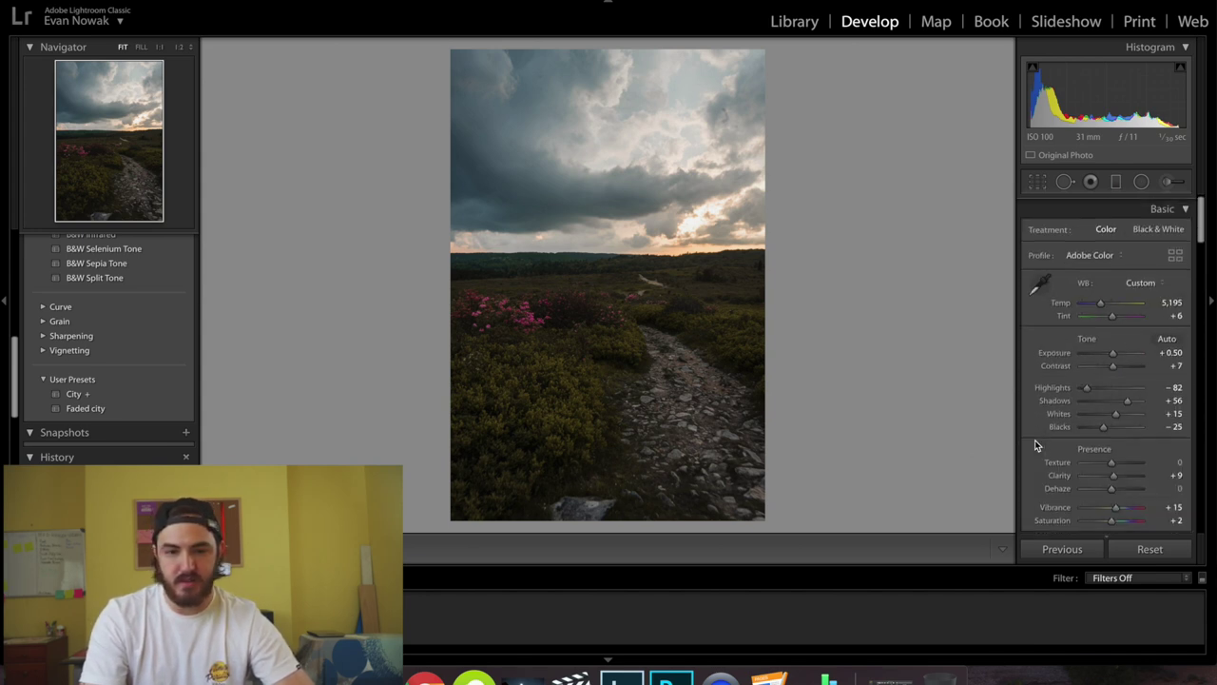
drag(1116, 353, 1116, 353)
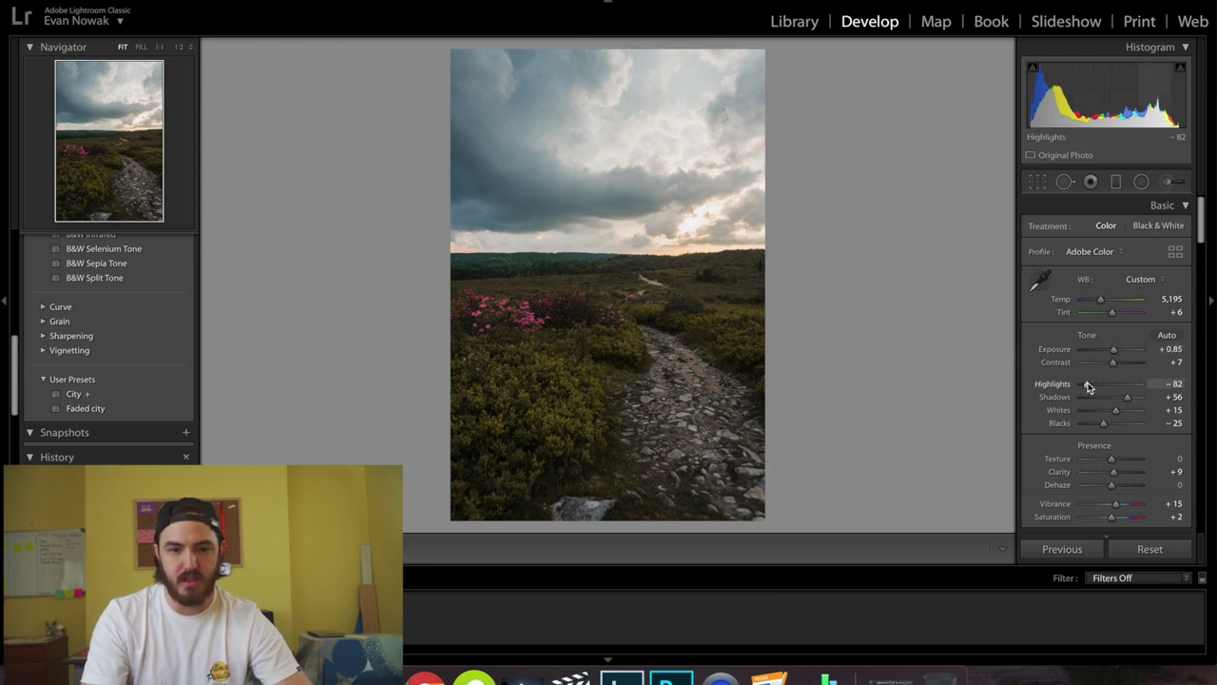
drag(1087, 387, 1080, 387)
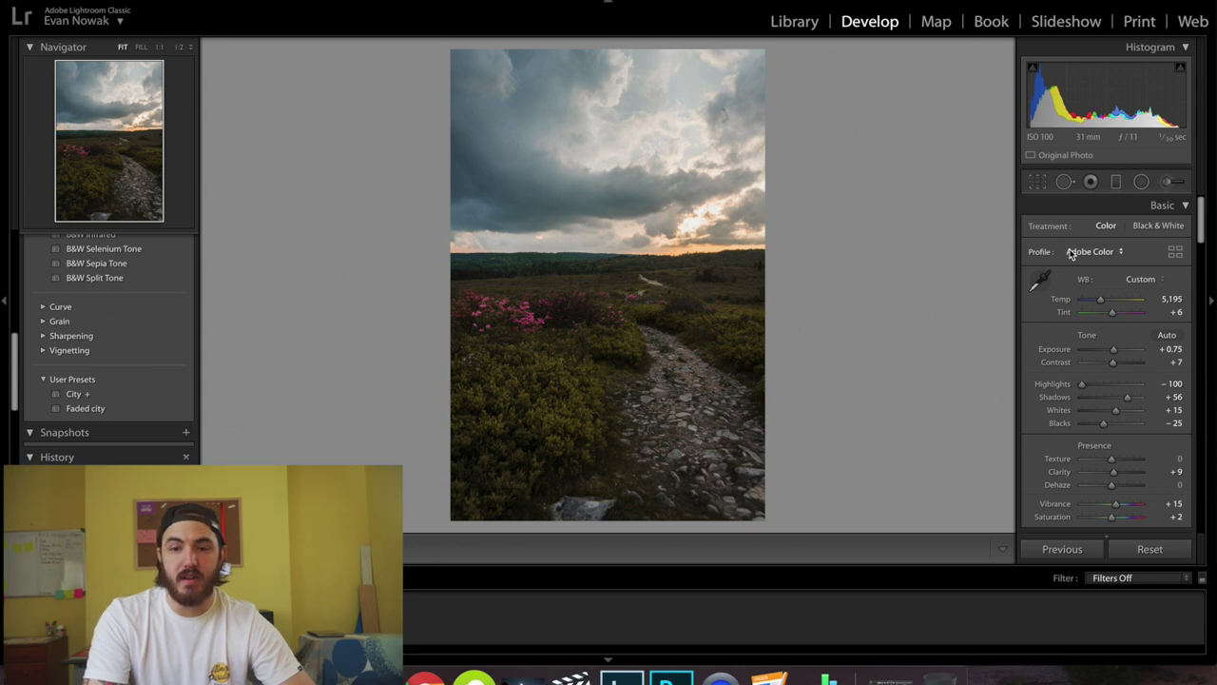
Step: Add a wide elliptical radial filter centred on the sun above the horizon, with exposure 0.11
click(1141, 182)
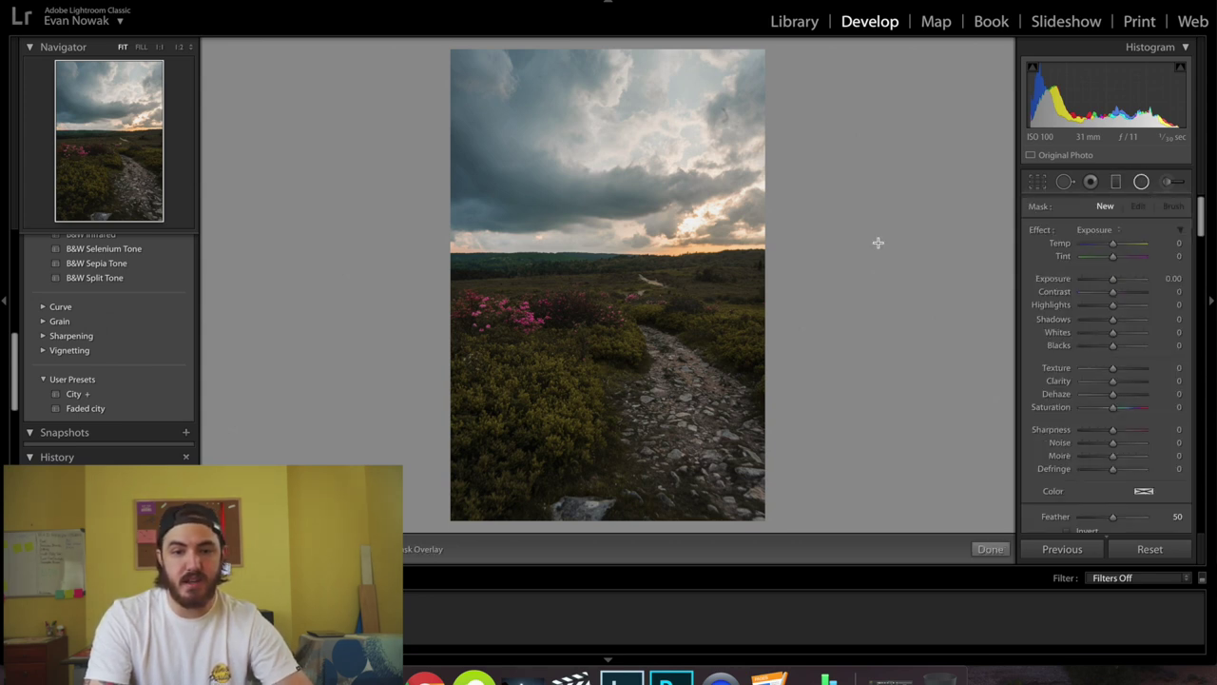
drag(687, 220, 946, 130)
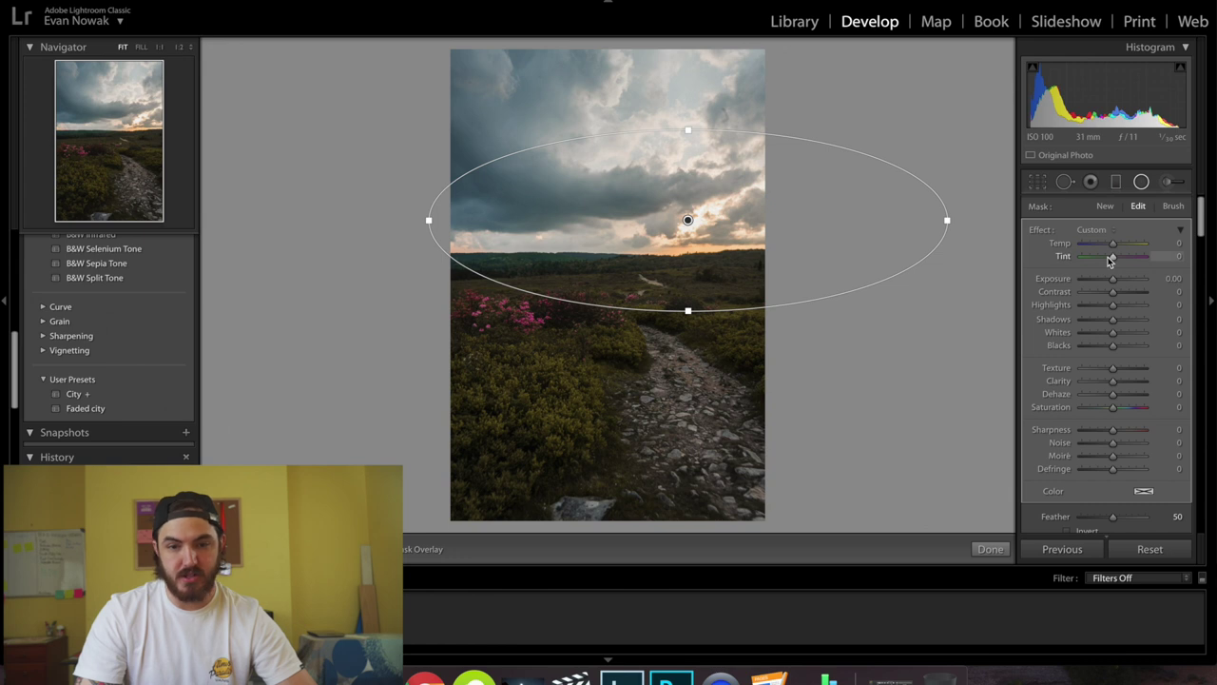
drag(1111, 279, 1114, 280)
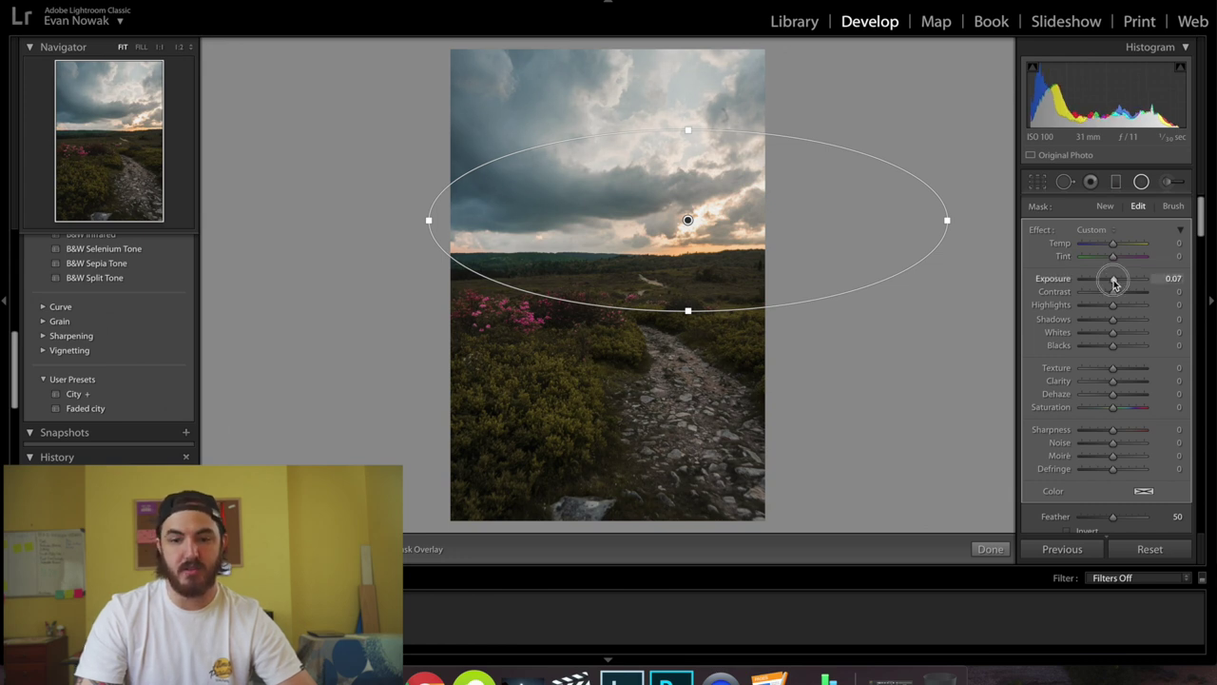
Step: Invert the radial filter's mask so it affects the glow inside, with exposure 0.16 and temperature 15
scroll(1115, 282, down, 2)
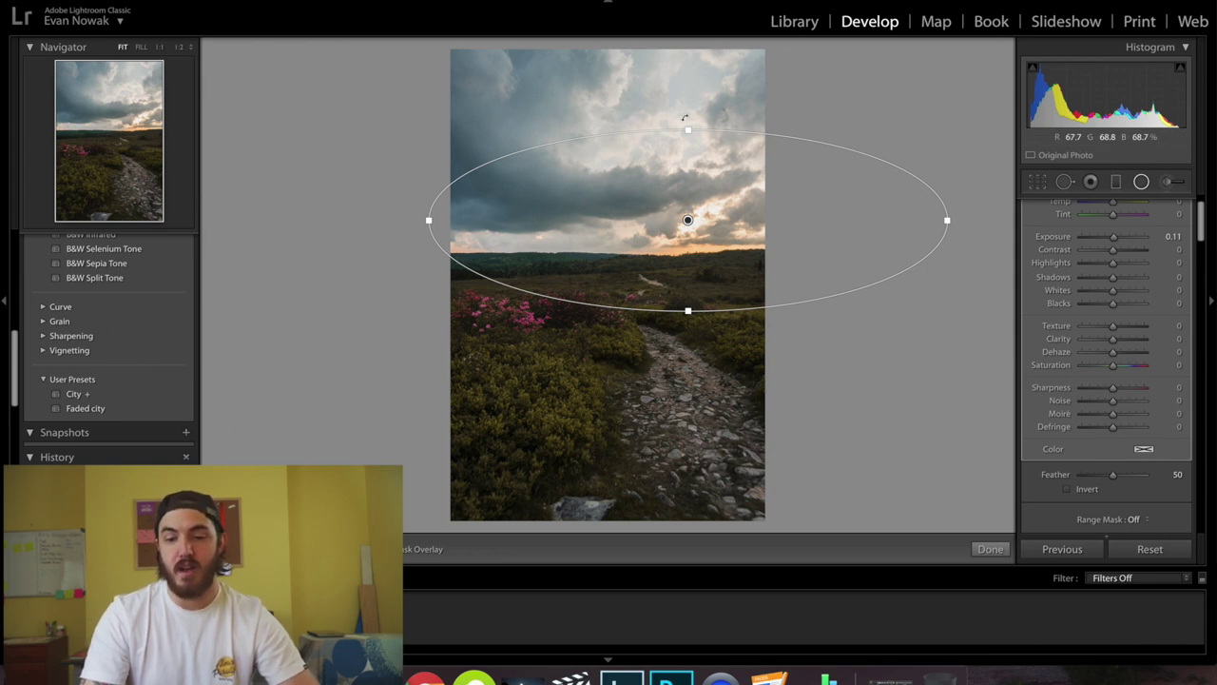
click(1067, 488)
scroll(1058, 445, up, 3)
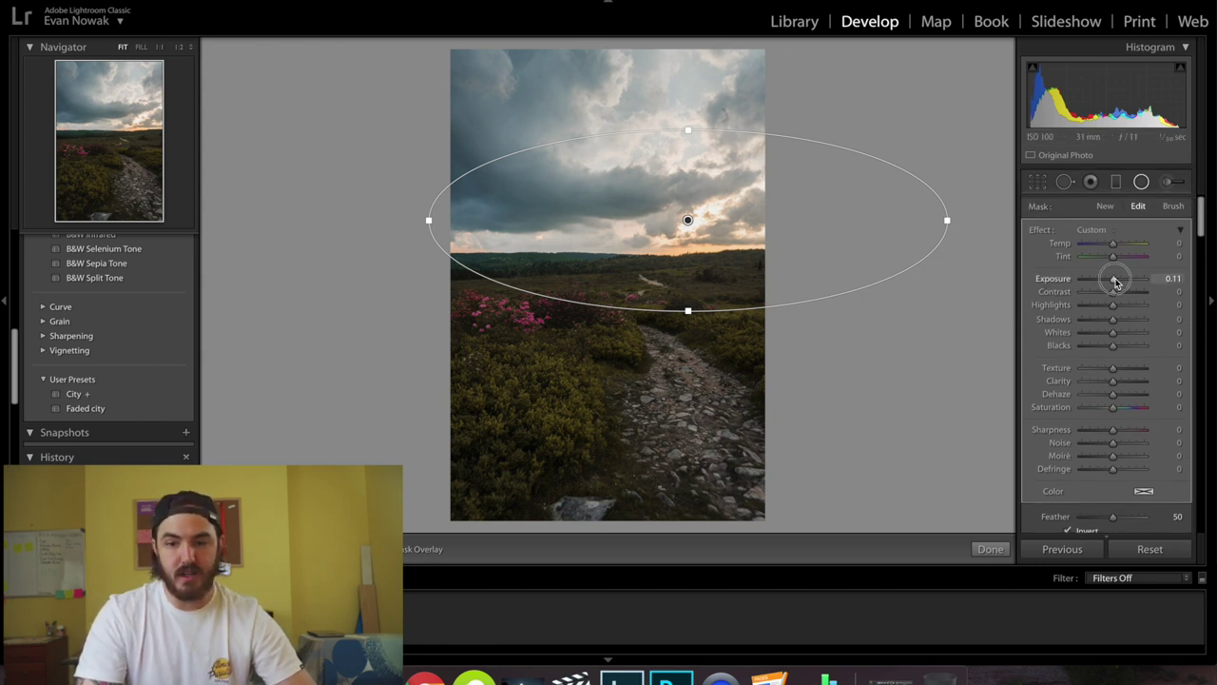
drag(1116, 281, 1117, 282)
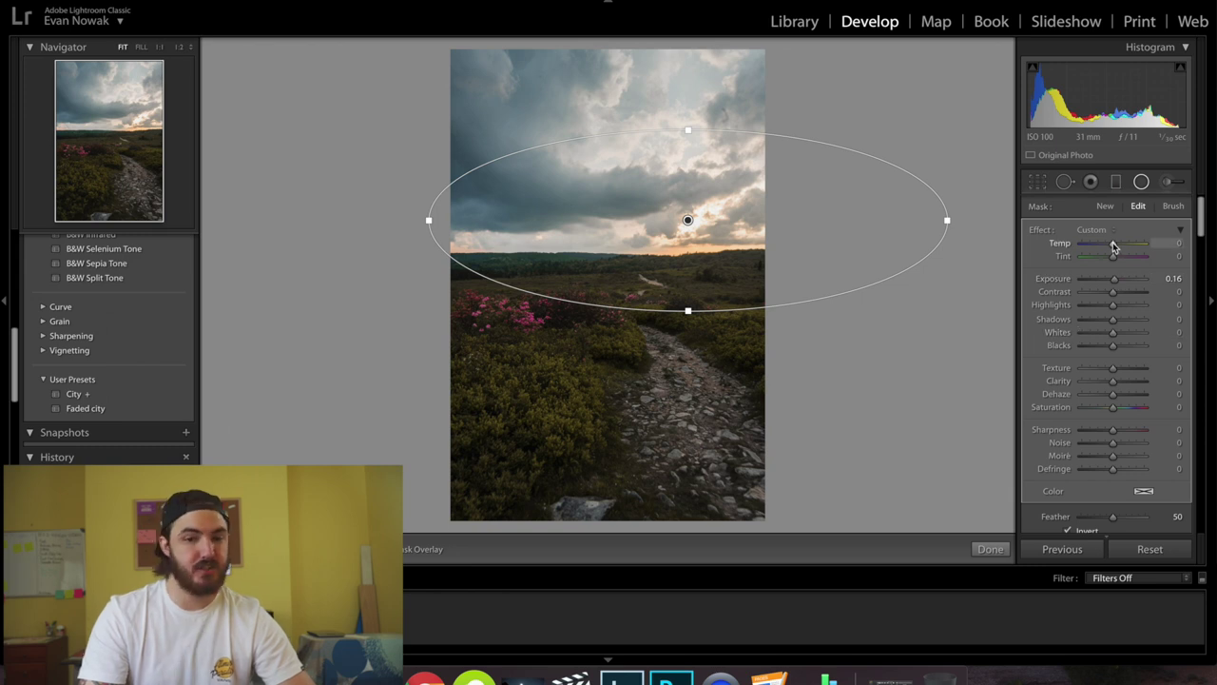
drag(1113, 244, 1119, 246)
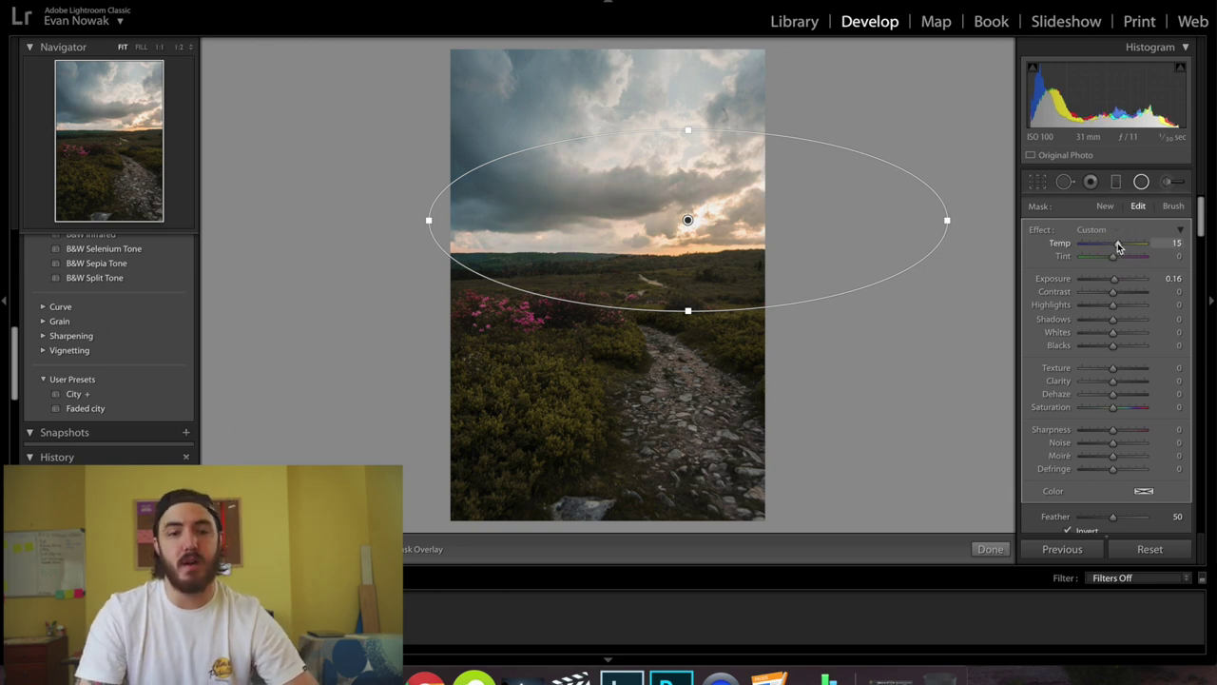
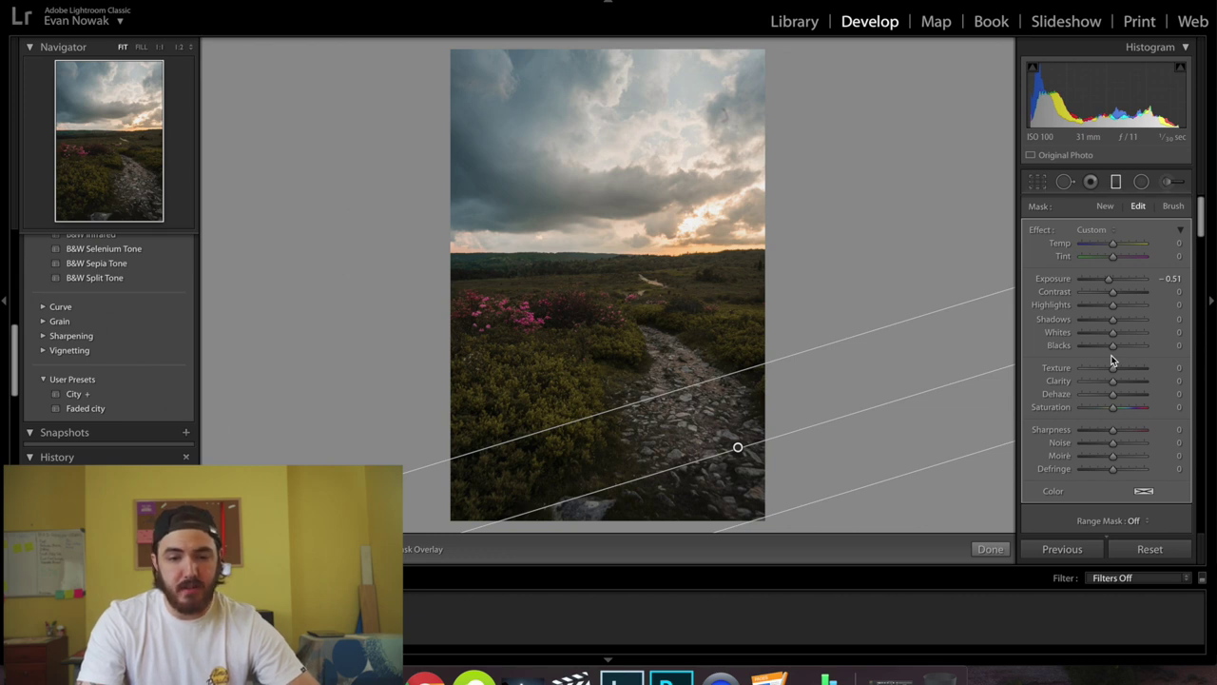
Step: Move the graduated filter over the photo's lower-right corner slightly up and to the right
drag(737, 446, 757, 430)
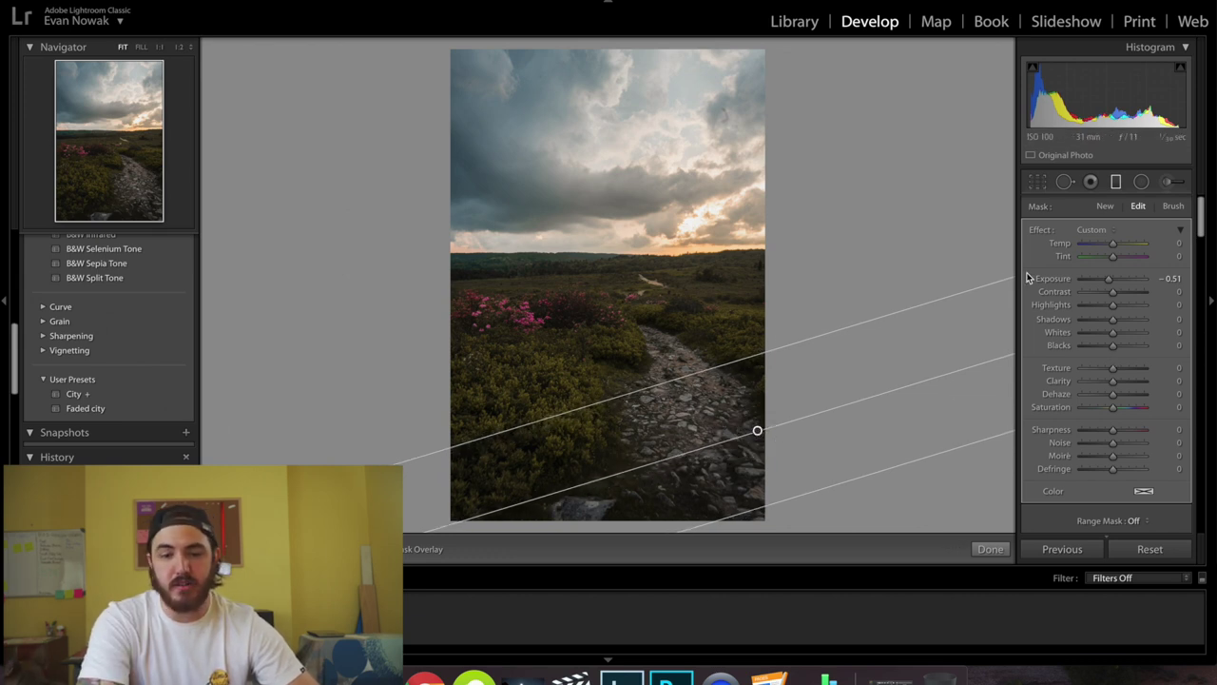
click(1117, 183)
Step: Add an angled graduated filter over the photo's lower-left corner and darken its exposure to -0.19
click(1115, 182)
drag(456, 497, 496, 371)
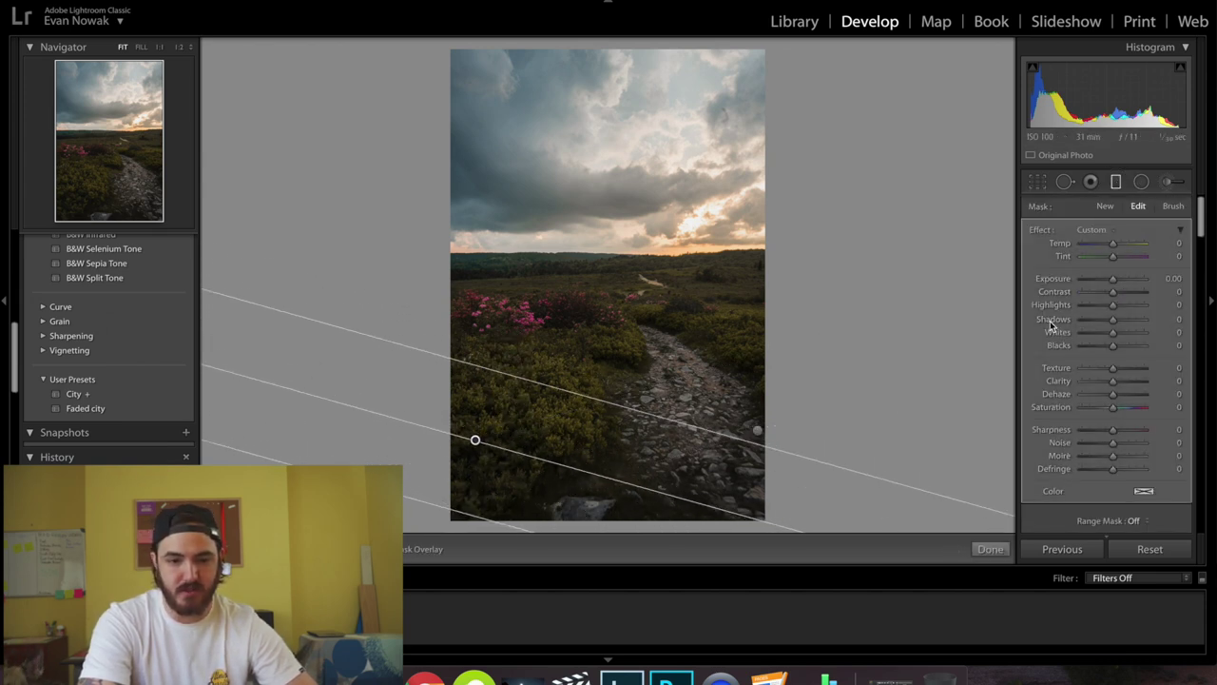
drag(1114, 277, 1114, 283)
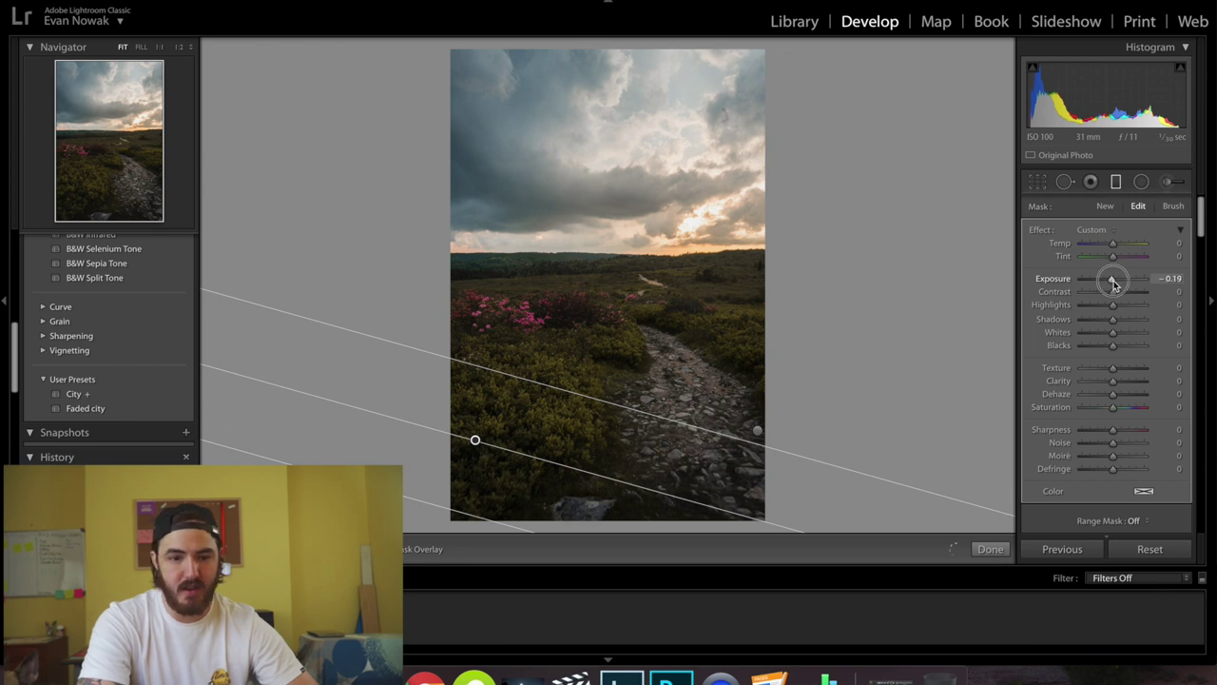
click(1118, 184)
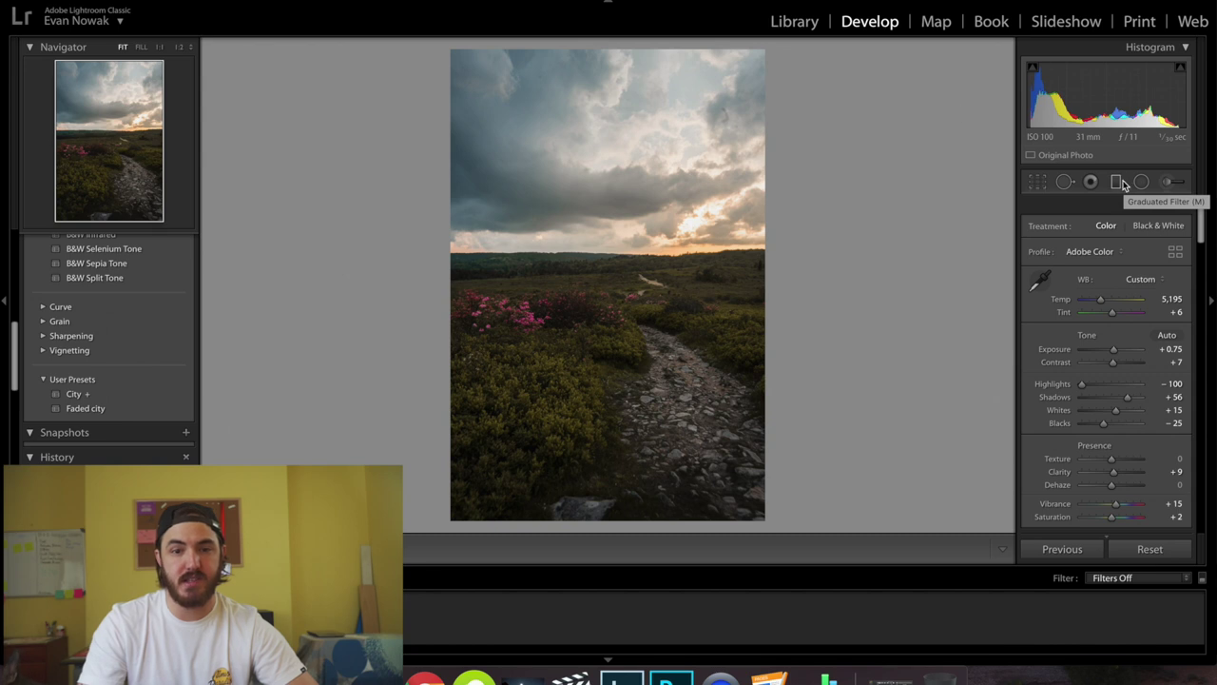
Step: Inspect the clouds in the upper-right part of the sky at 1:1 magnification and return to the full view
click(718, 111)
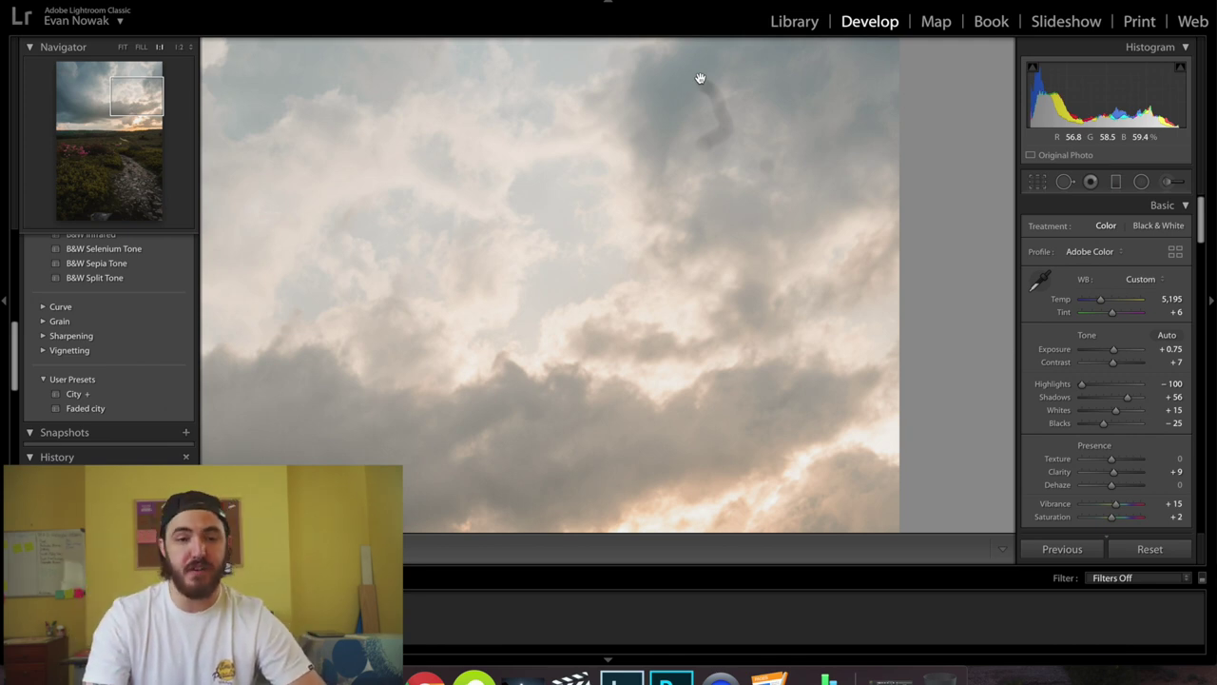
click(700, 137)
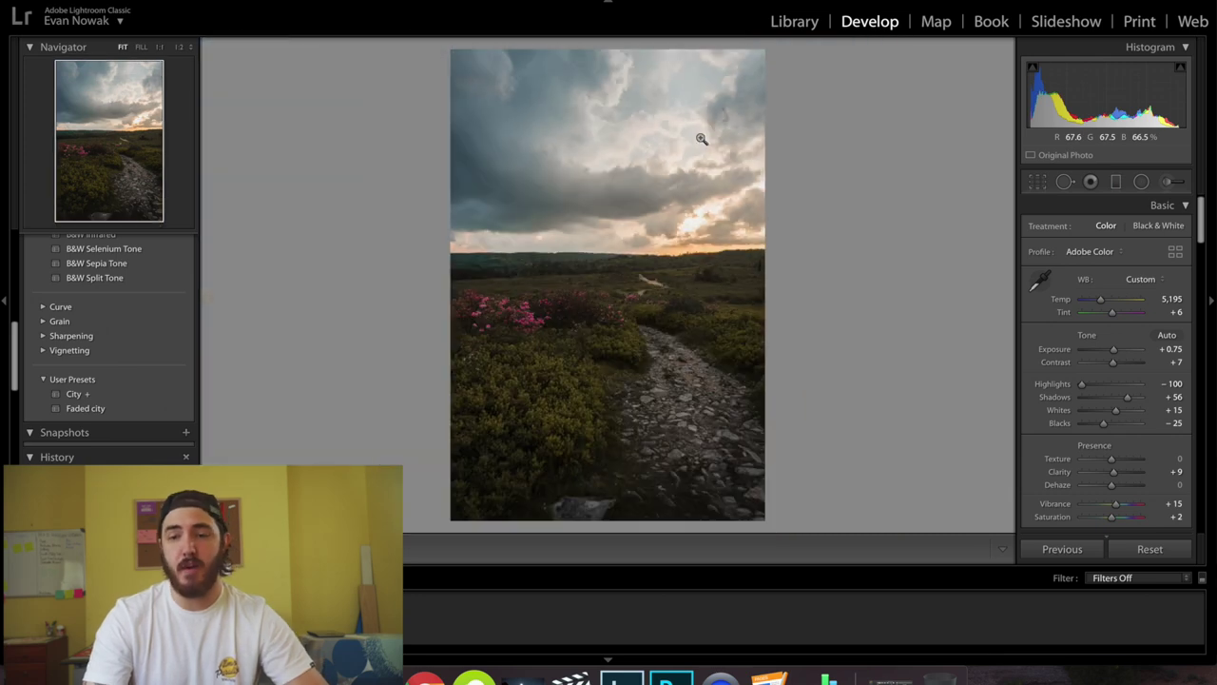
Step: Examine the curved dark smudge in the upper-right clouds at 1:1 magnification, comparing it with the full view
click(715, 111)
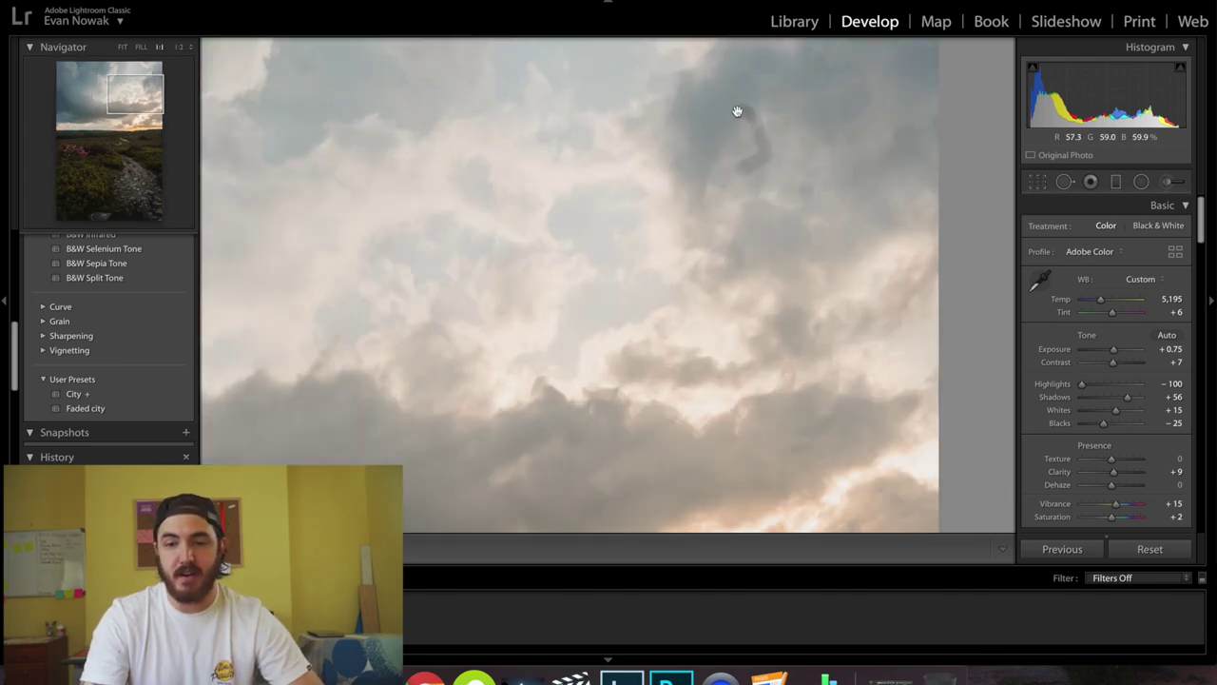
click(1065, 180)
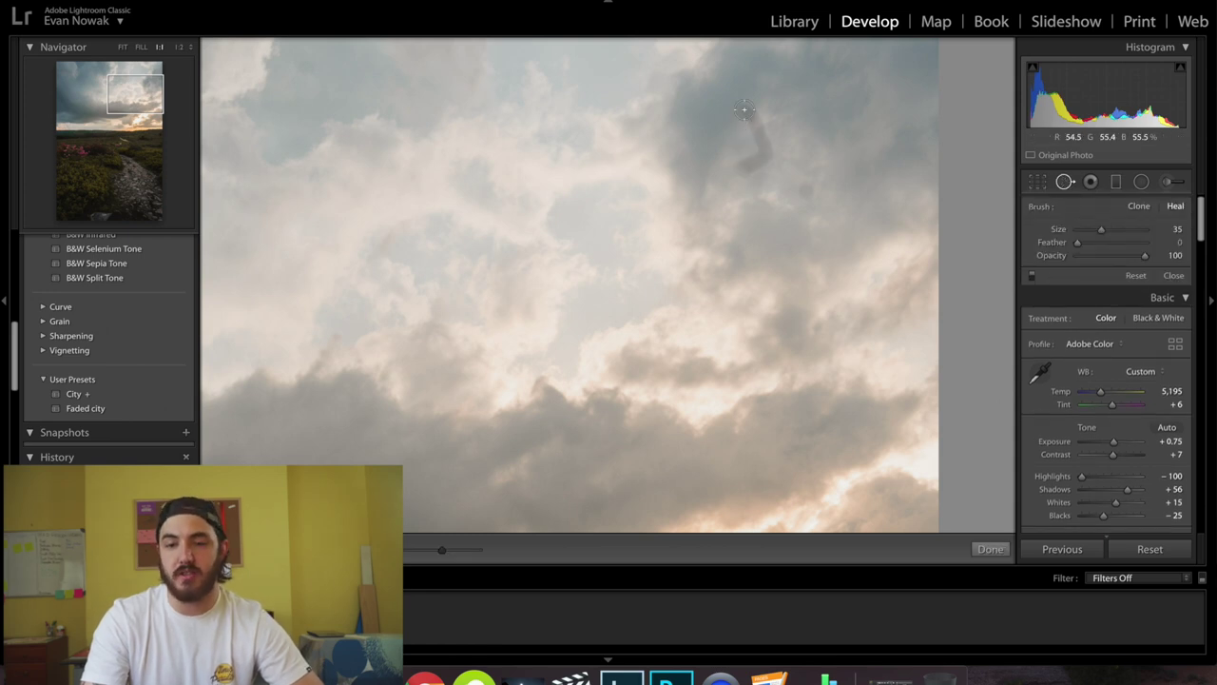
click(1065, 182)
scroll(1084, 285, down, 3)
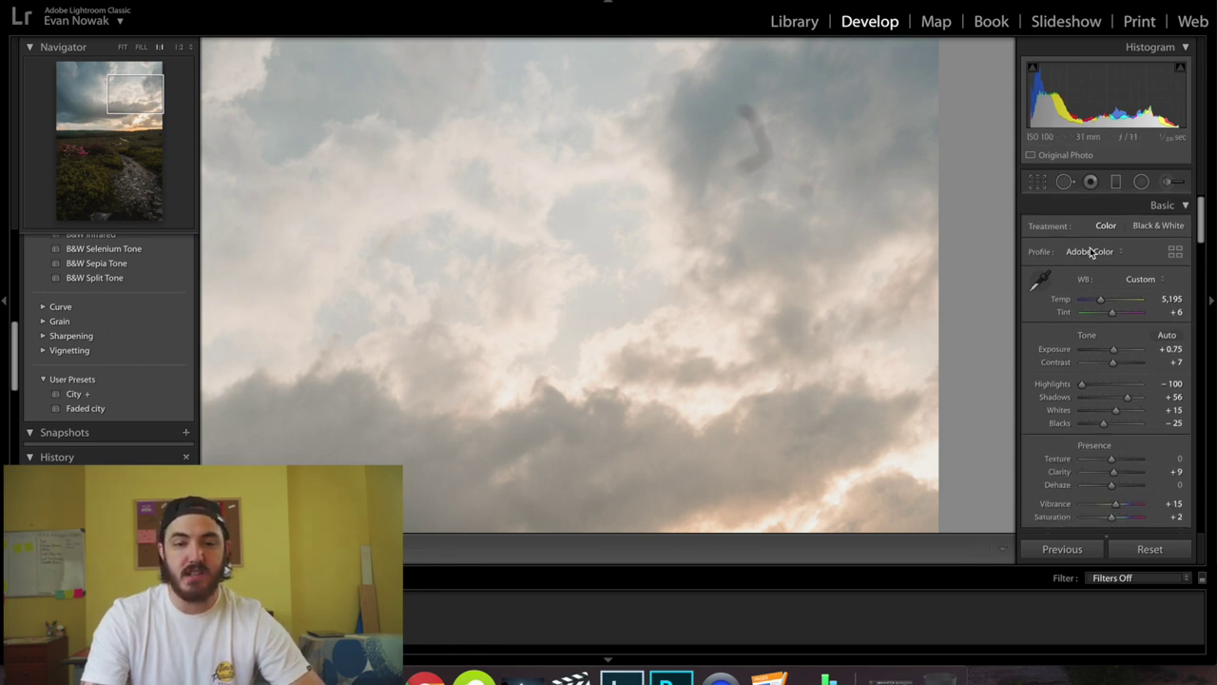
click(812, 311)
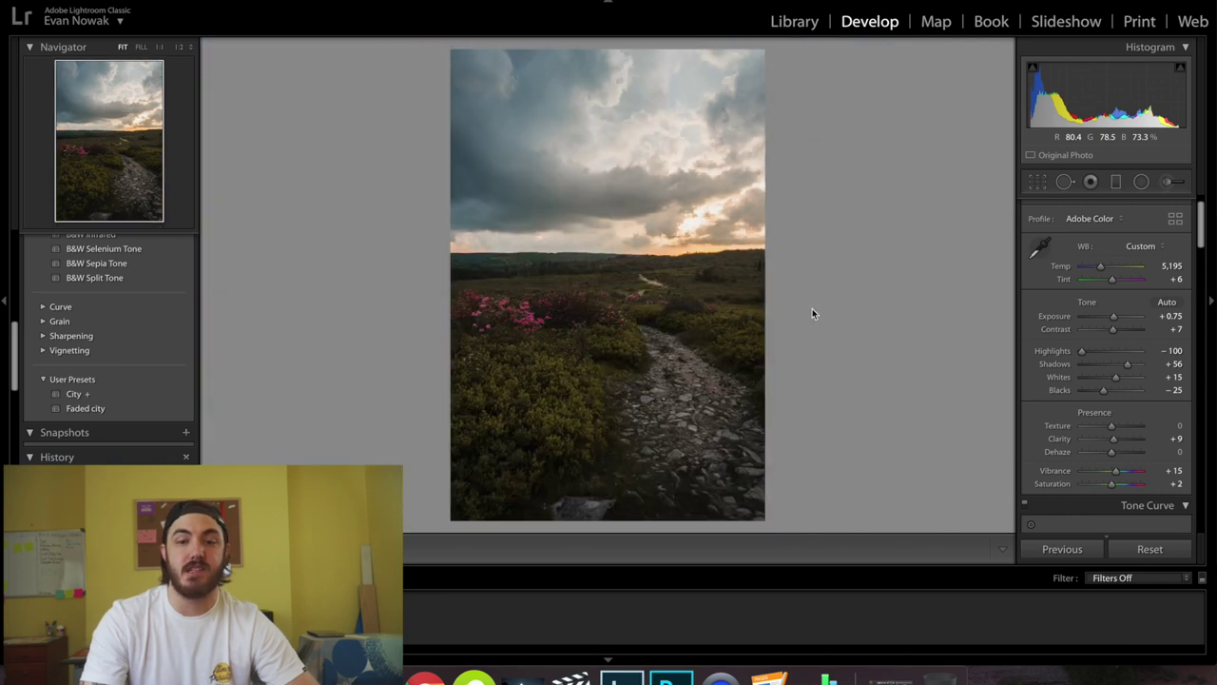
click(722, 111)
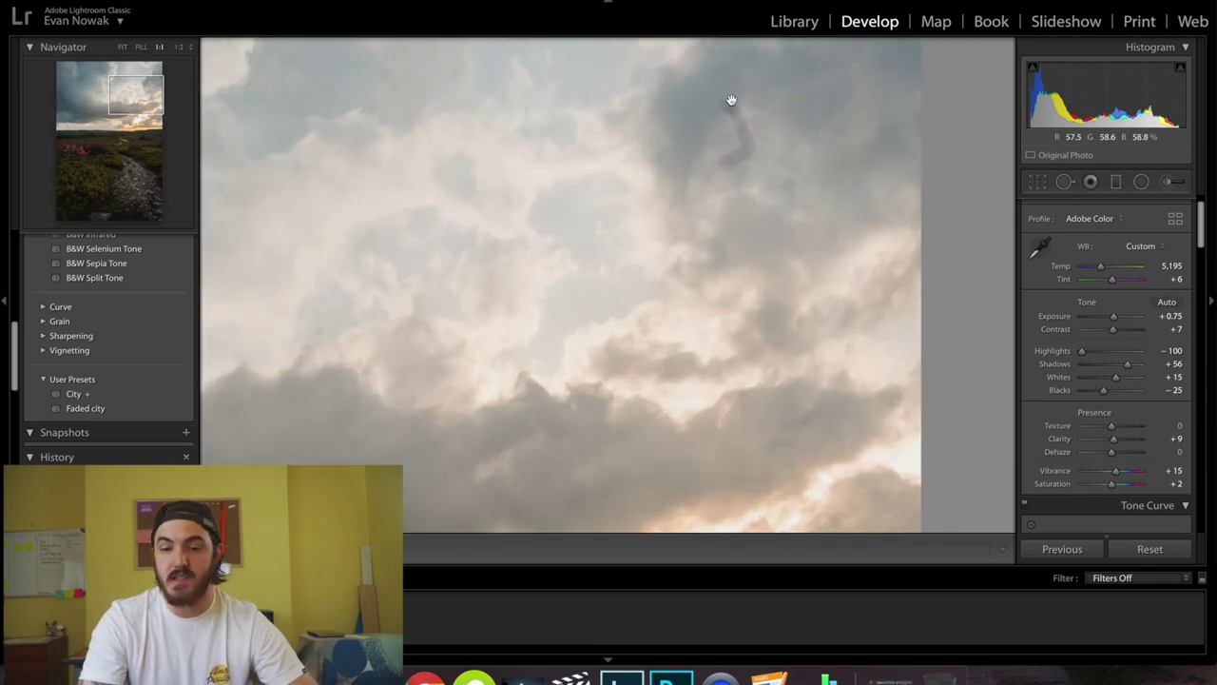
click(699, 210)
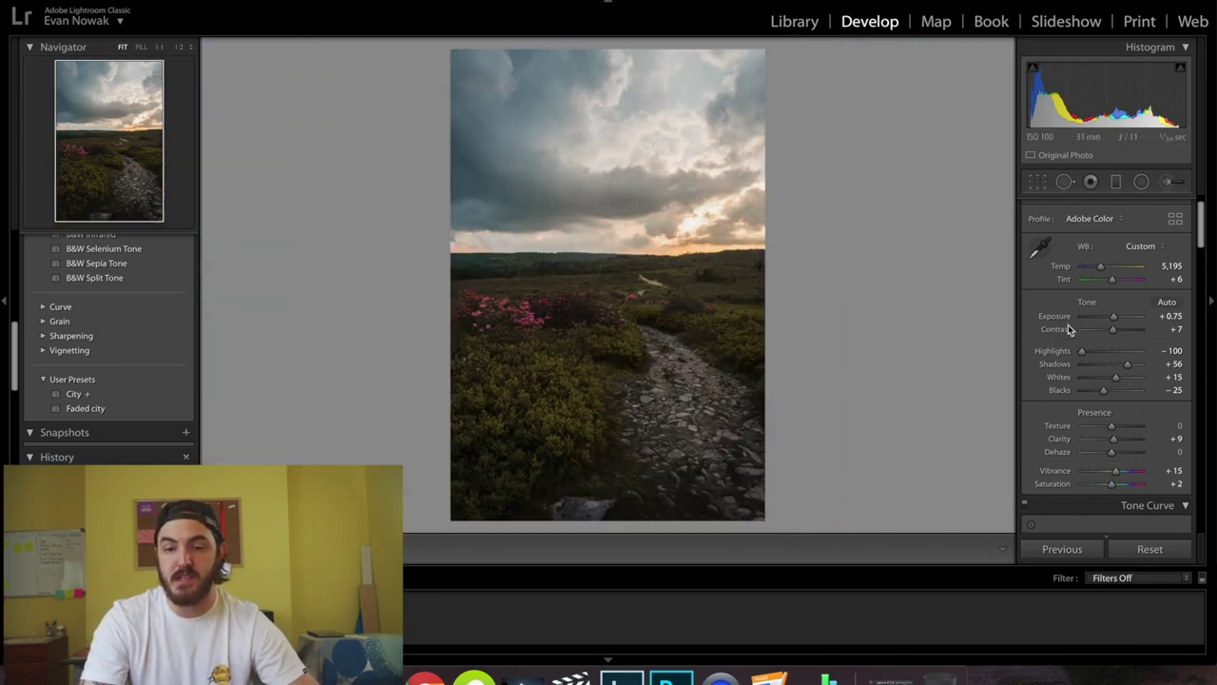
Step: Raise Dehaze to +100 to expose sensor dust and heal the two dark spots in the sky's upper-left corner with a size 35 brush
drag(1113, 457, 1157, 456)
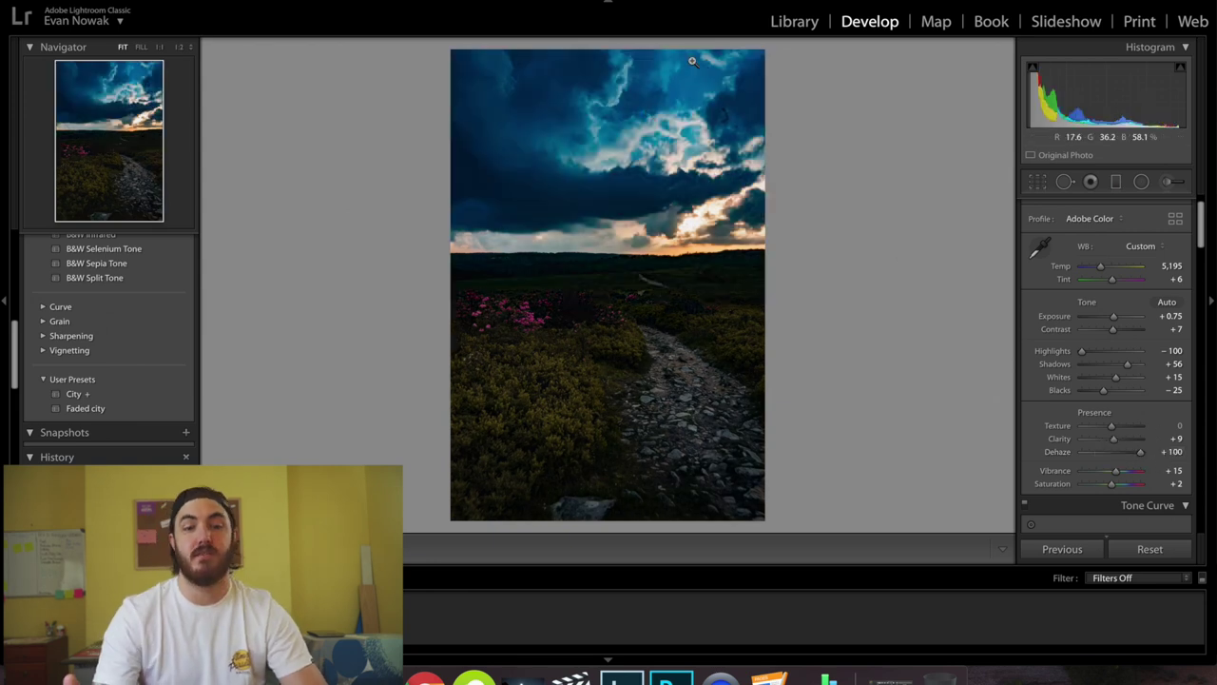
click(467, 78)
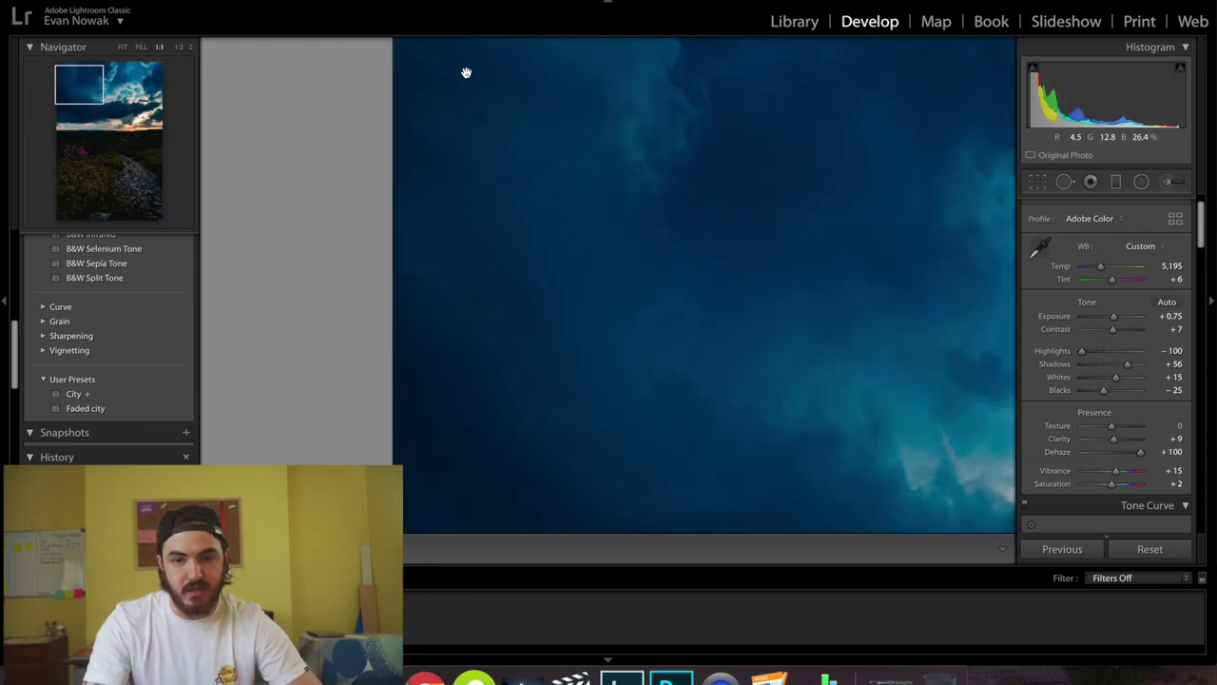
drag(466, 73, 496, 268)
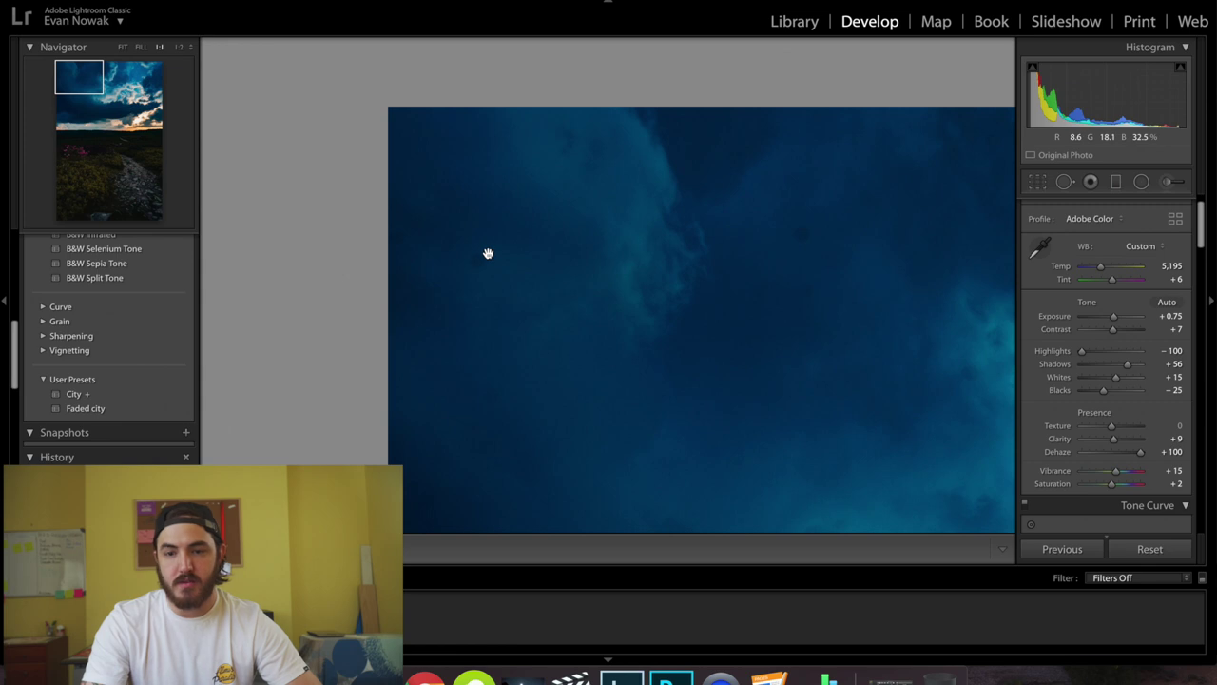
click(1065, 182)
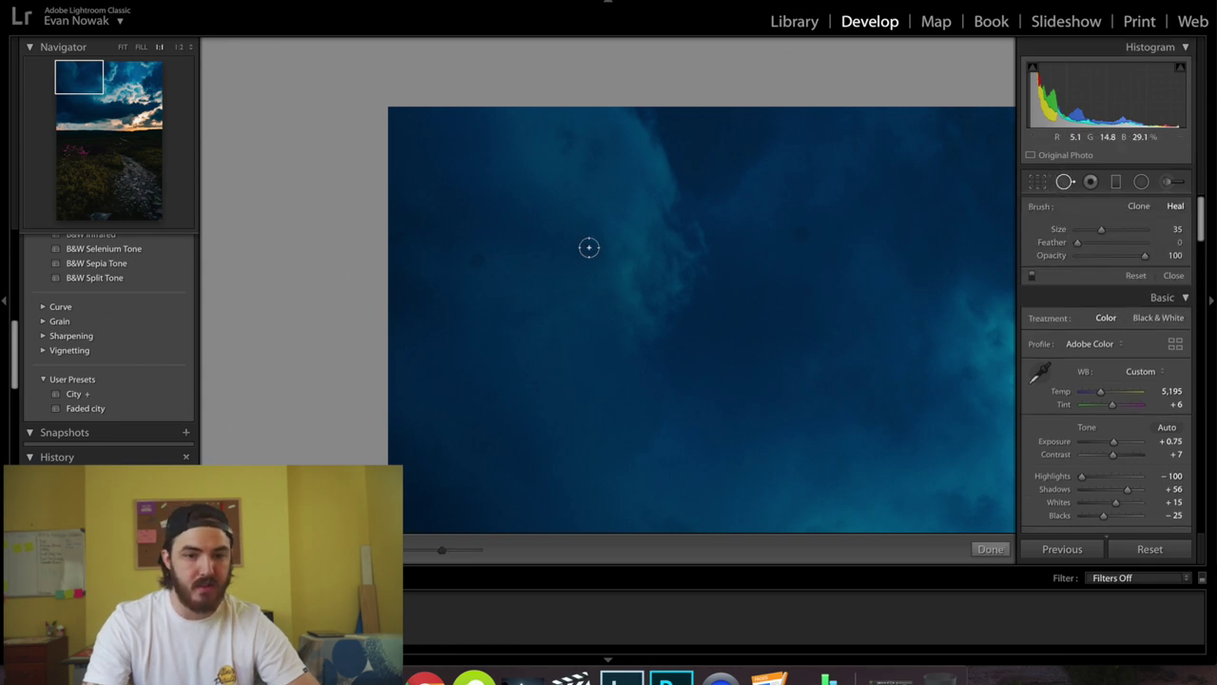
click(478, 261)
click(801, 234)
Step: Heal the remaining small spots across the upper sky and the curved smudge in the upper-right clouds using the size 35 Heal brush
drag(95, 76, 135, 81)
click(555, 285)
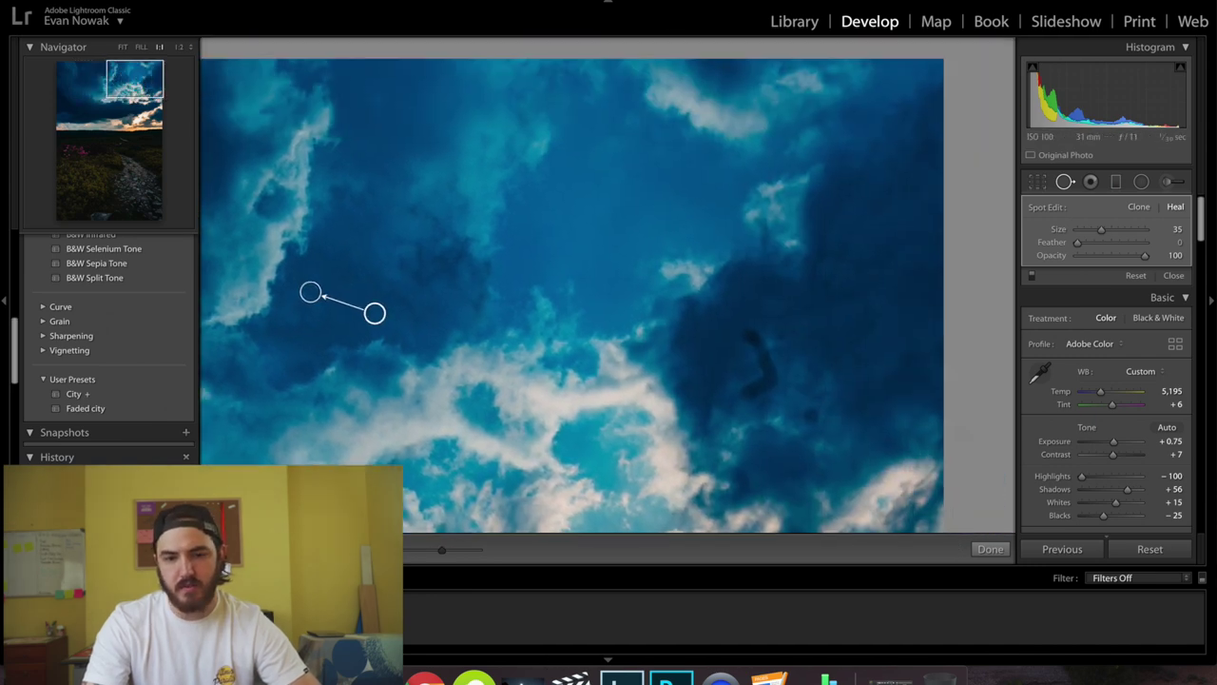
click(812, 415)
mouse_move(748, 332)
mouse_down()
mouse_move(768, 365)
mouse_move(749, 398)
mouse_up()
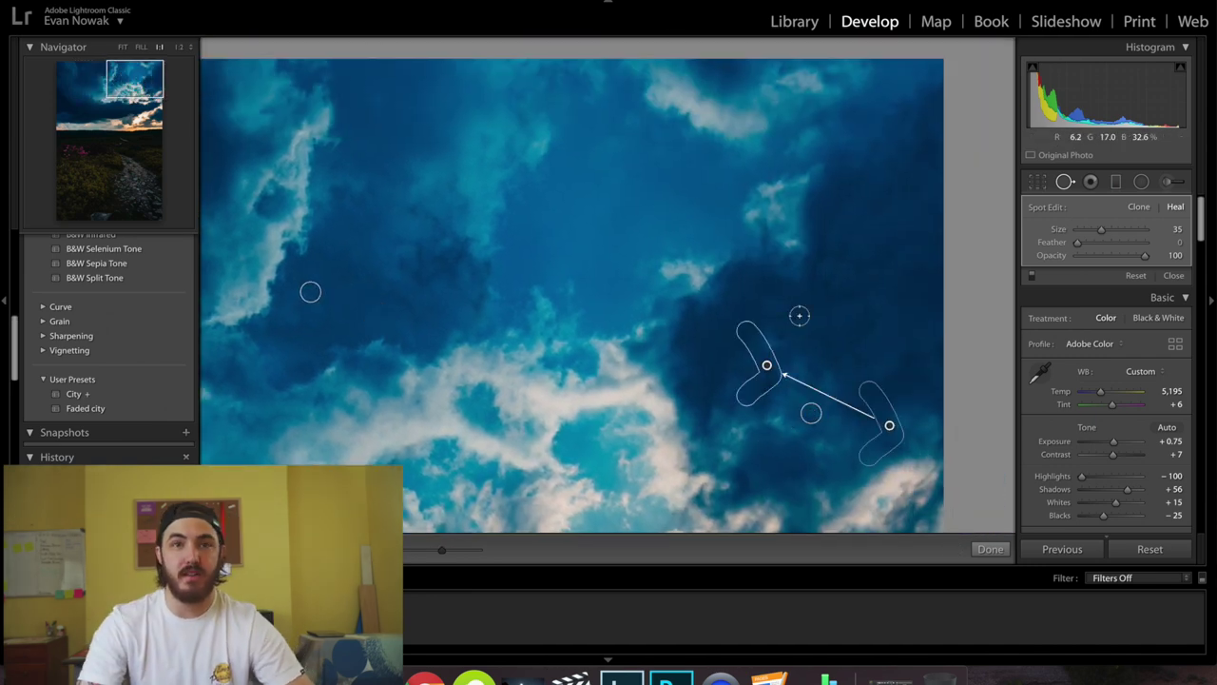
mouse_move(134, 80)
mouse_down()
mouse_move(144, 77)
mouse_move(140, 94)
mouse_move(101, 118)
mouse_move(119, 81)
mouse_up()
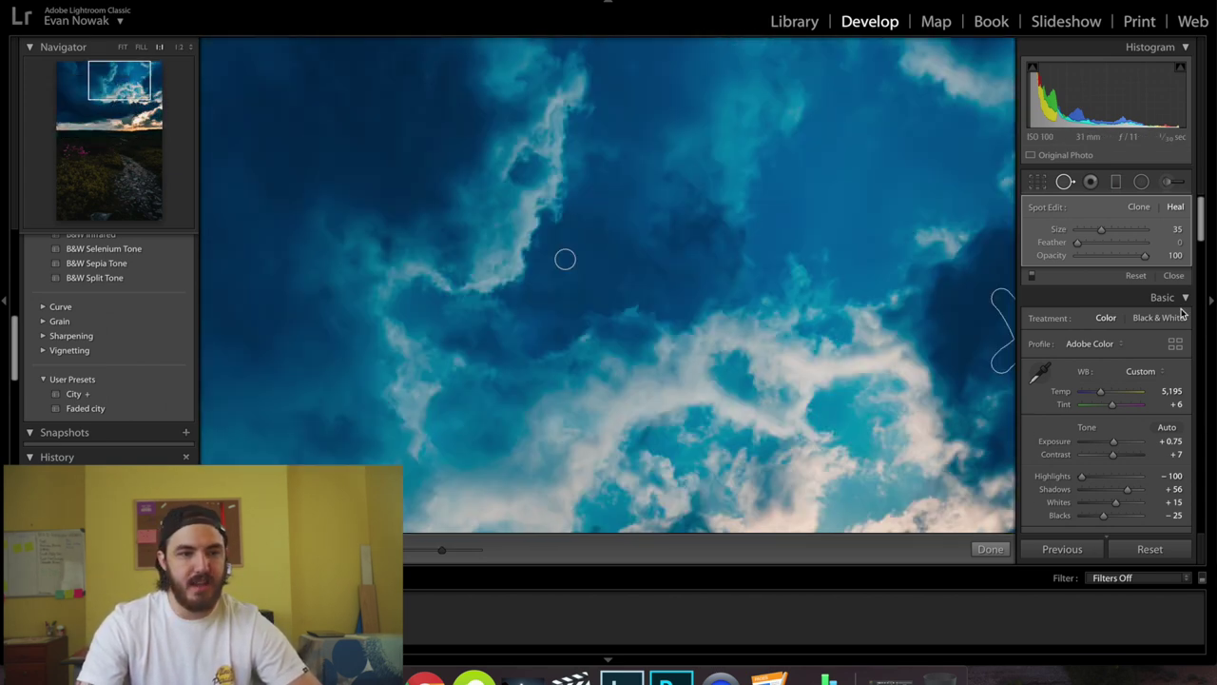
click(1065, 181)
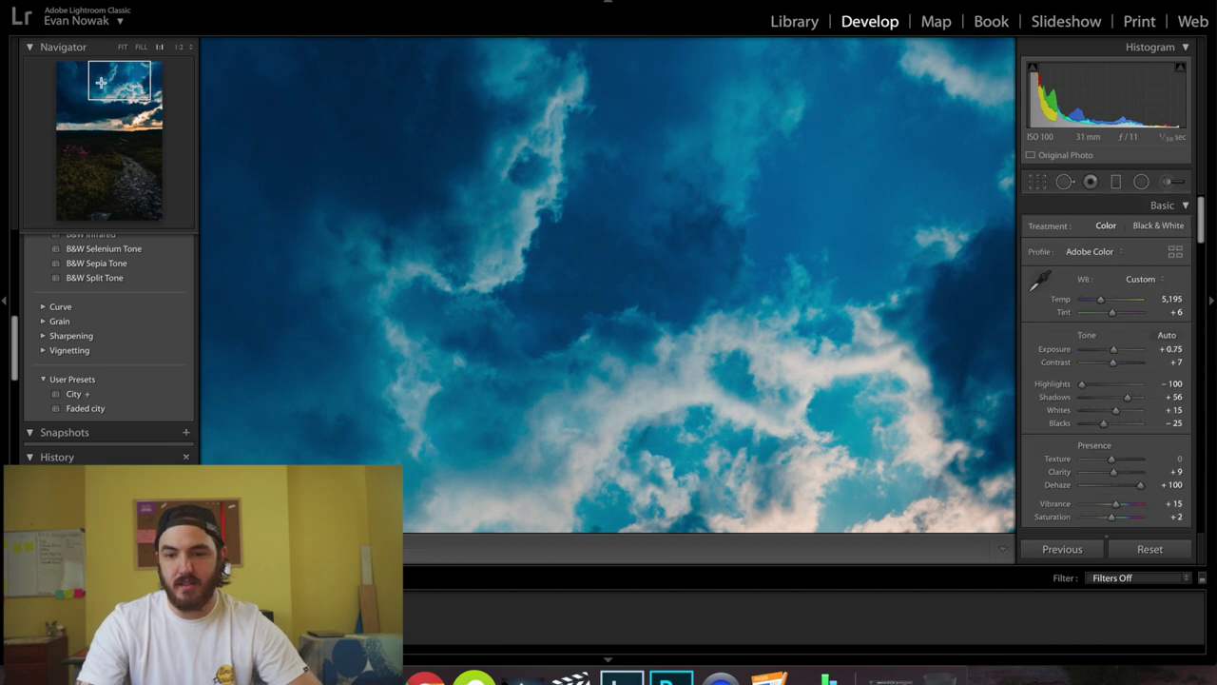
click(563, 174)
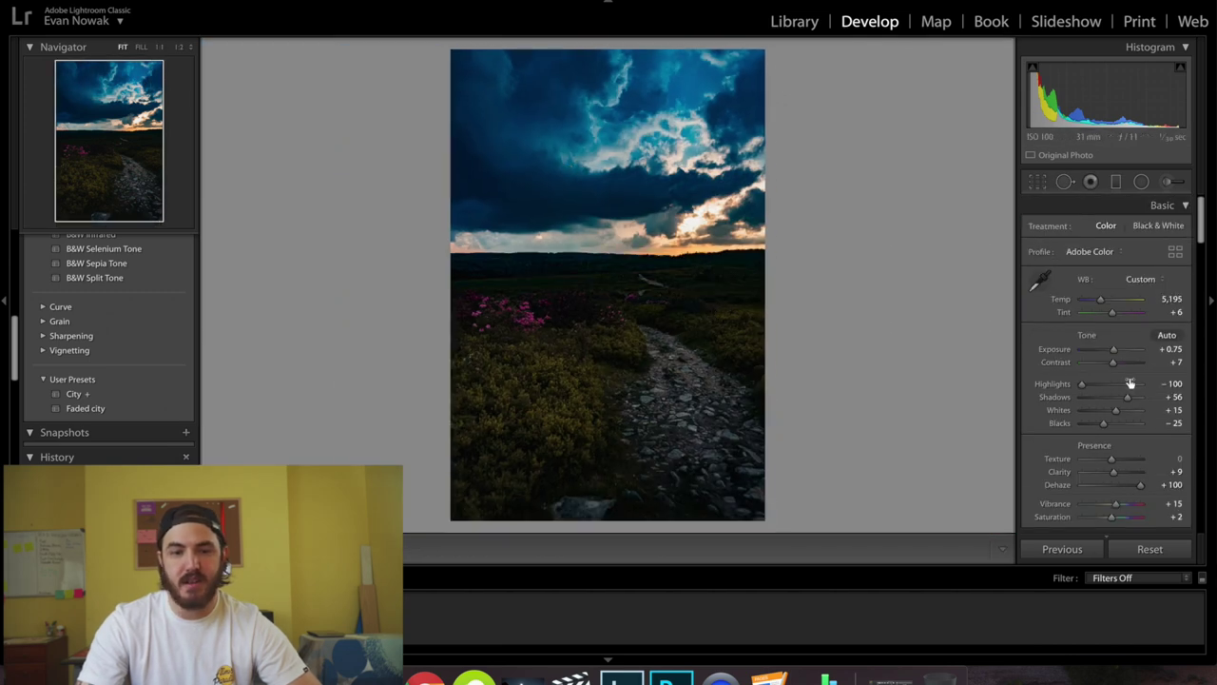
Step: Reset Dehaze to 0 and check the healed sky at 1:1 magnification
double_click(1057, 485)
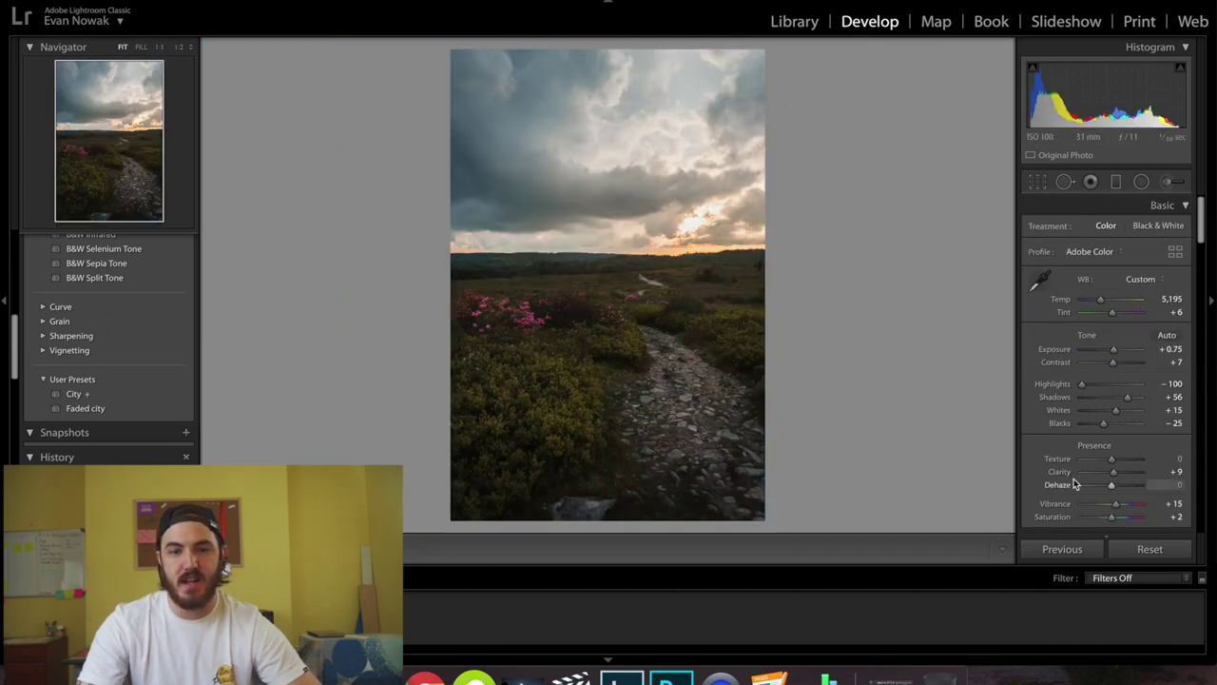
click(675, 110)
drag(715, 136, 720, 332)
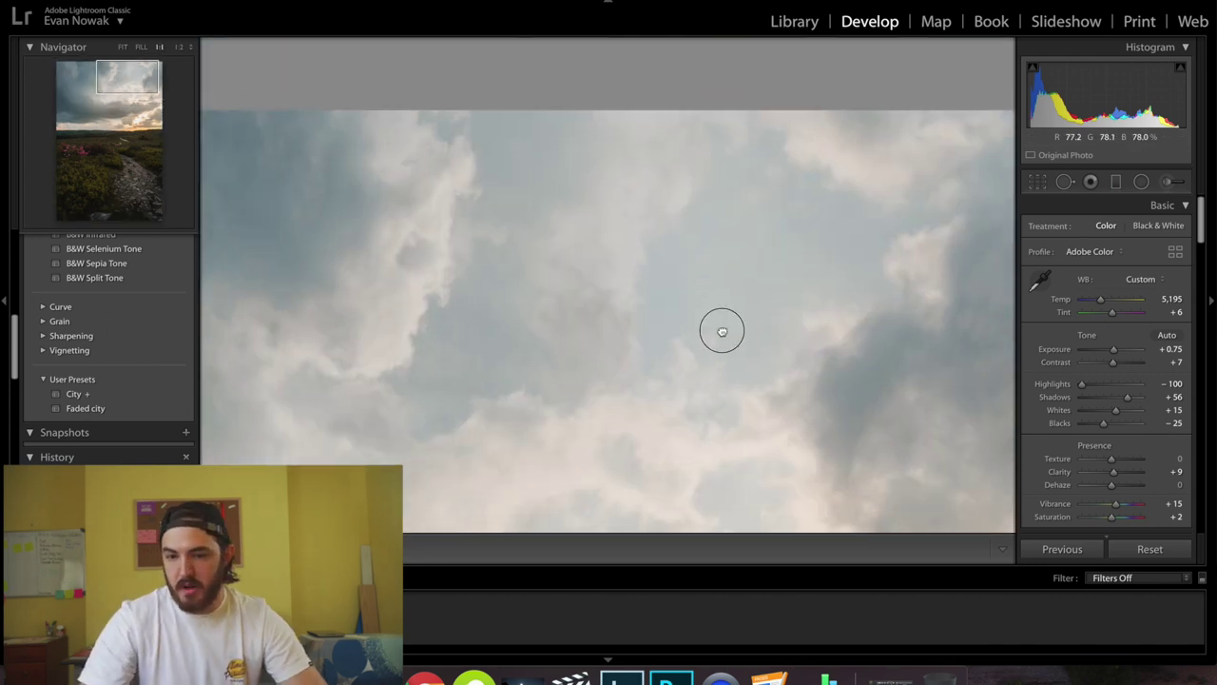
click(720, 332)
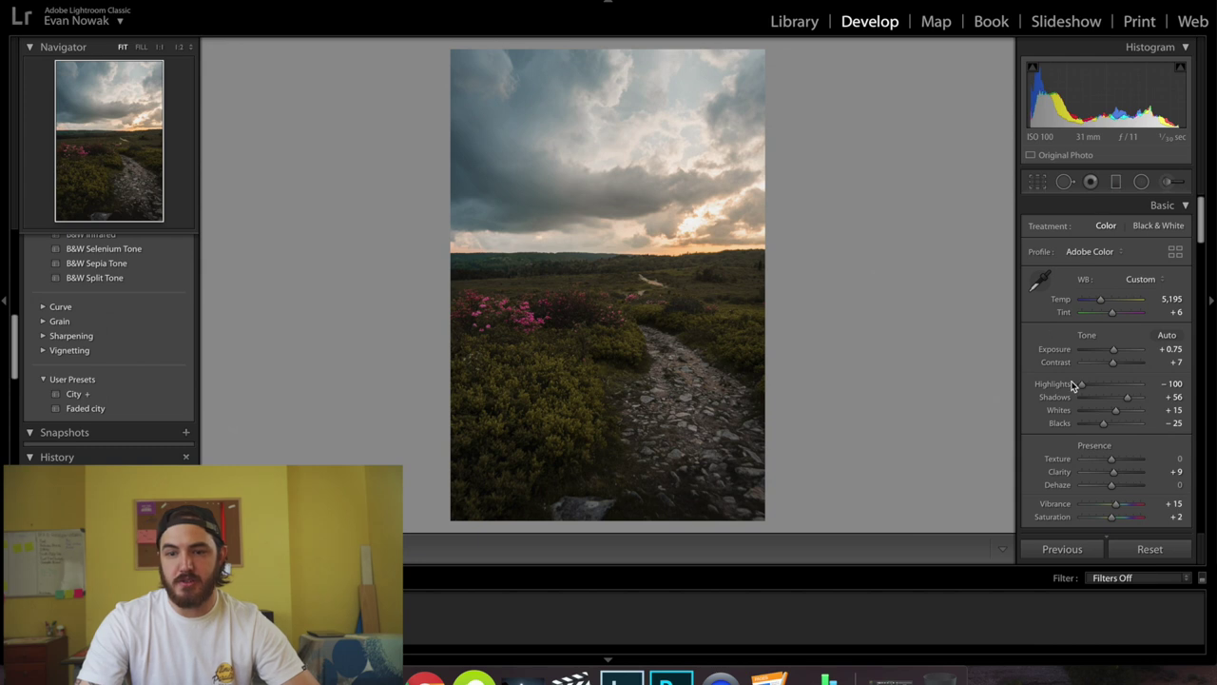
Step: Brighten the foreground stone path with an adjustment brush at exposure 0.20, size 6.8 and feather 100
click(1170, 188)
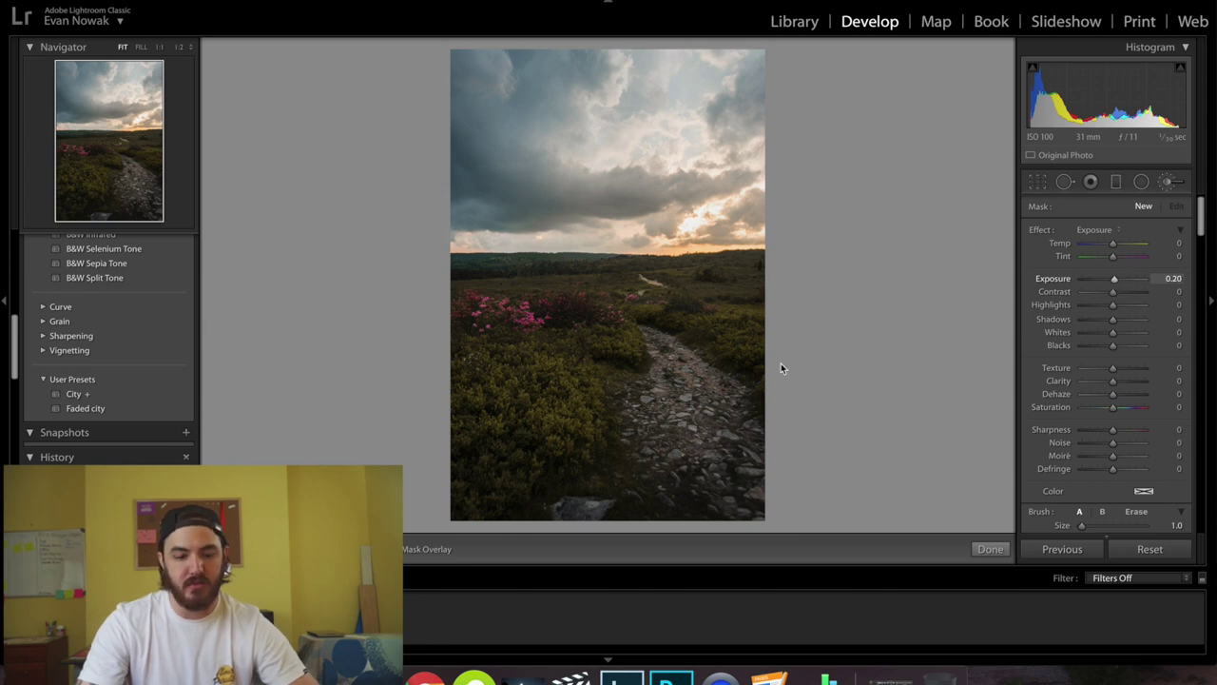
scroll(682, 412, up, 2)
scroll(683, 412, up, 2)
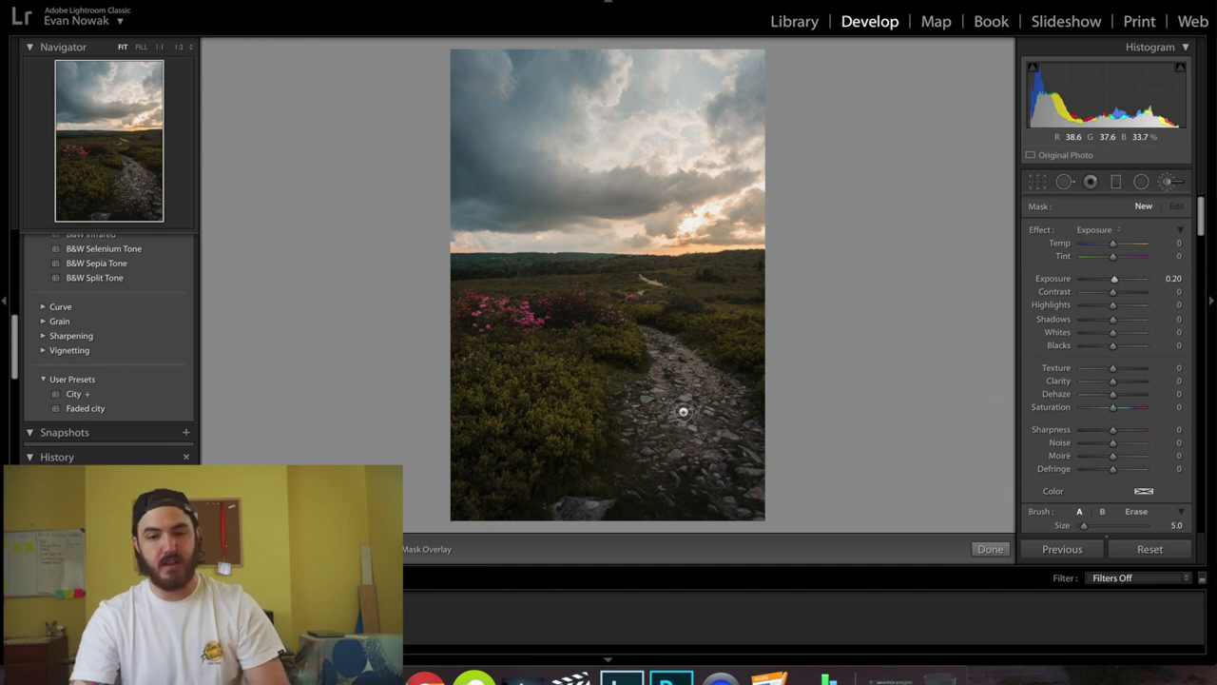
scroll(682, 412, up, 10)
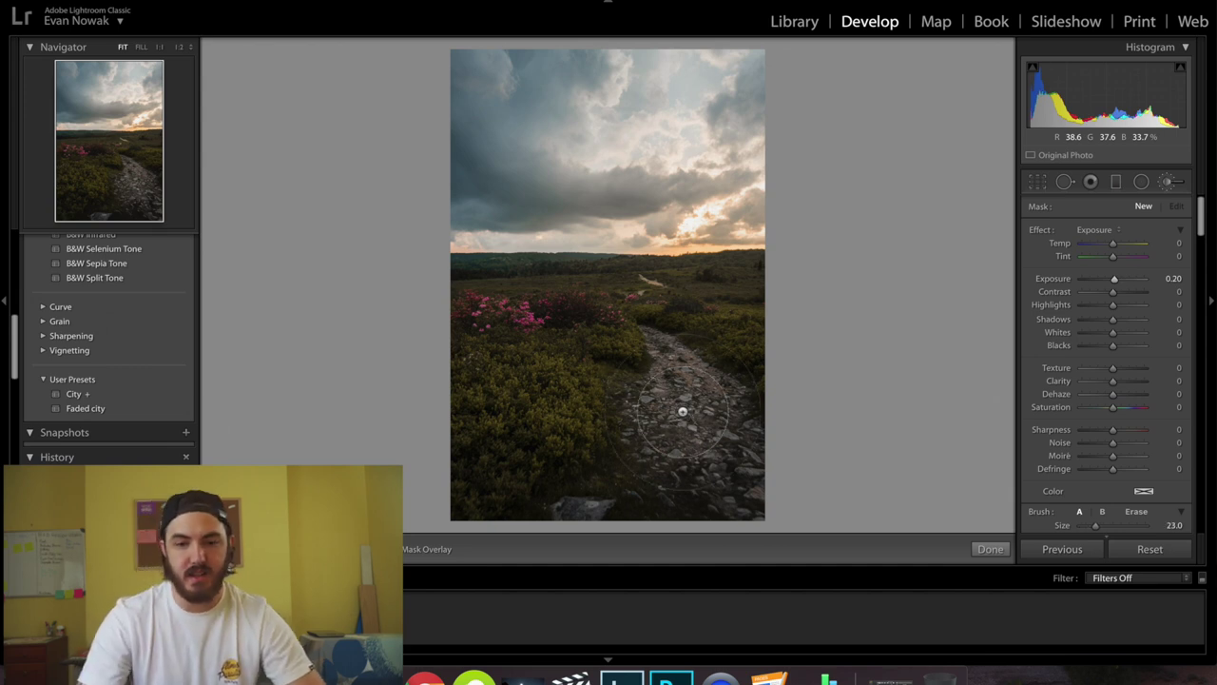
scroll(683, 413, down, 5)
scroll(682, 412, down, 2)
scroll(1101, 416, down, 1)
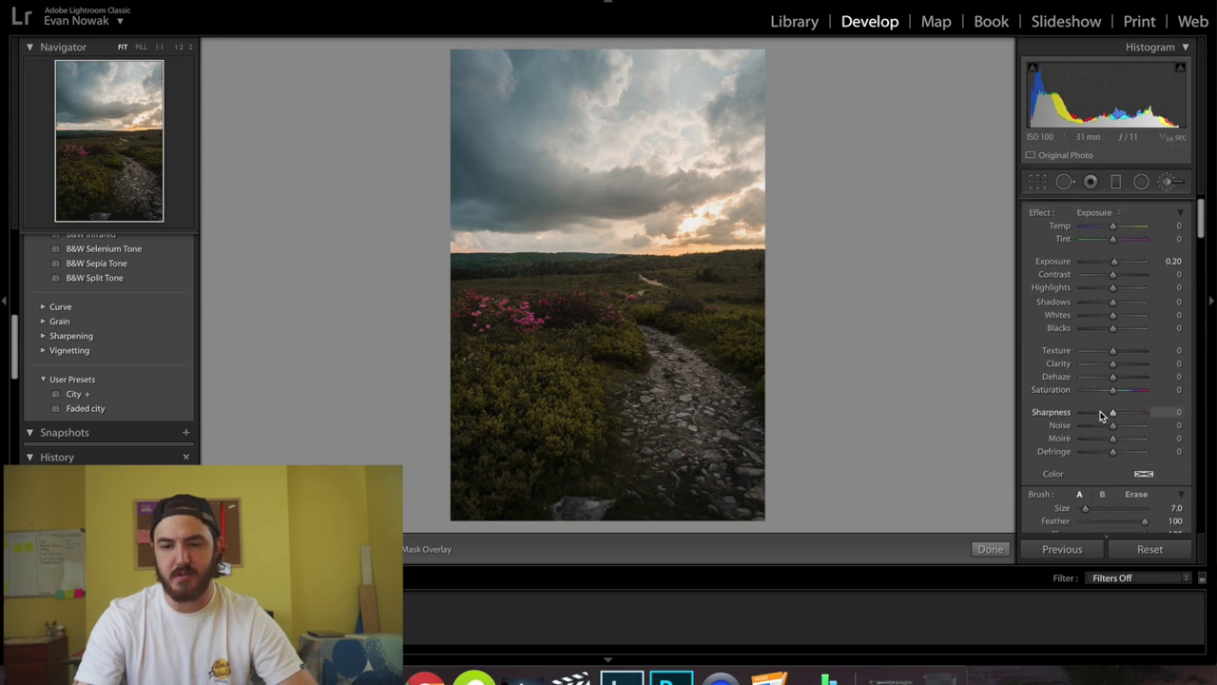
scroll(1087, 490, down, 1)
drag(1090, 475, 1092, 473)
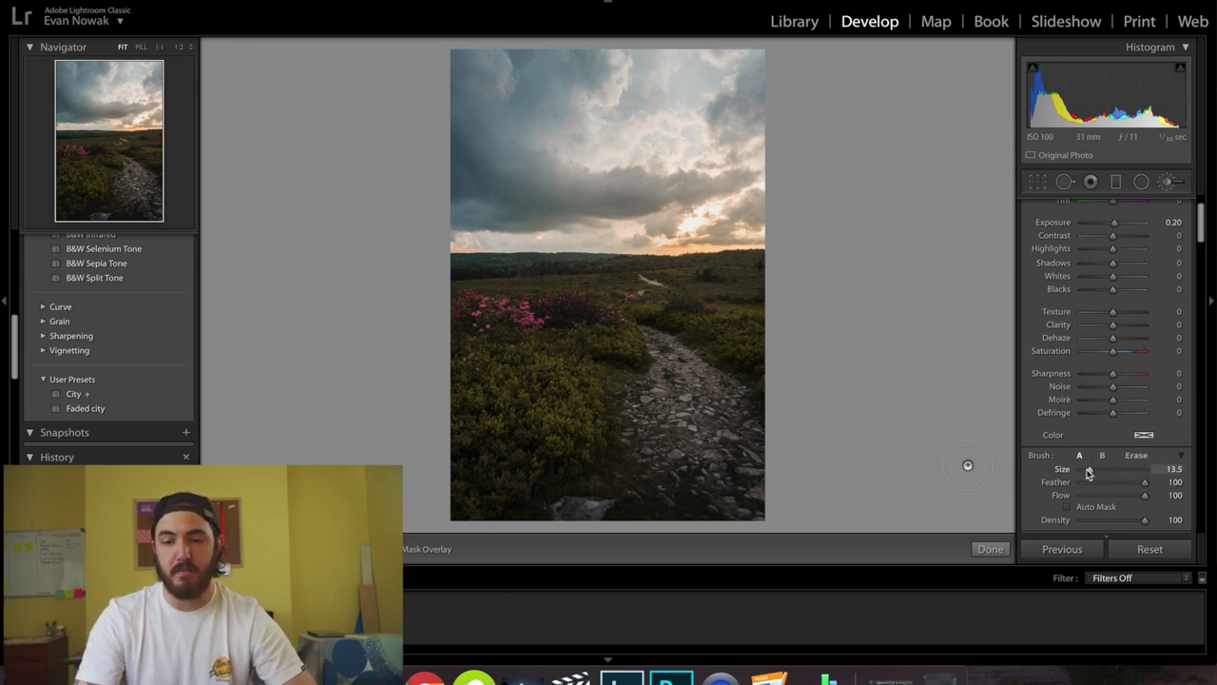
drag(1089, 473, 1085, 472)
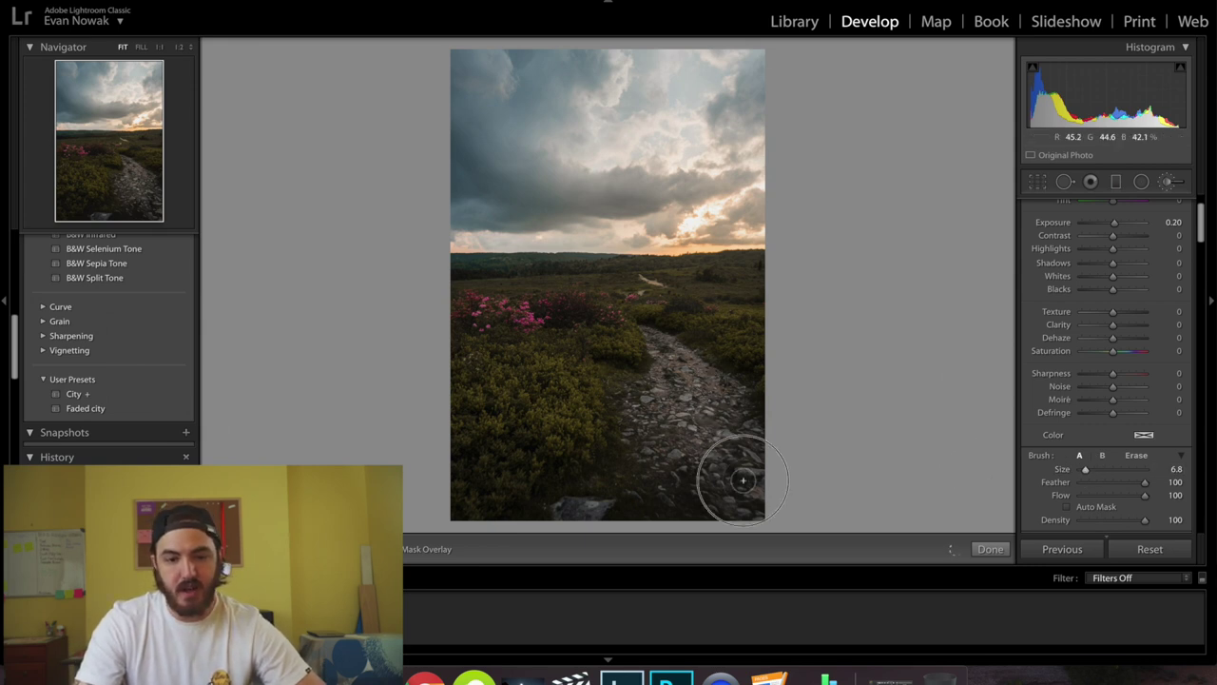
mouse_move(722, 406)
mouse_down()
mouse_move(735, 467)
mouse_move(710, 526)
mouse_move(681, 480)
mouse_move(678, 507)
mouse_move(659, 490)
mouse_move(673, 384)
mouse_move(657, 337)
mouse_move(677, 366)
mouse_up()
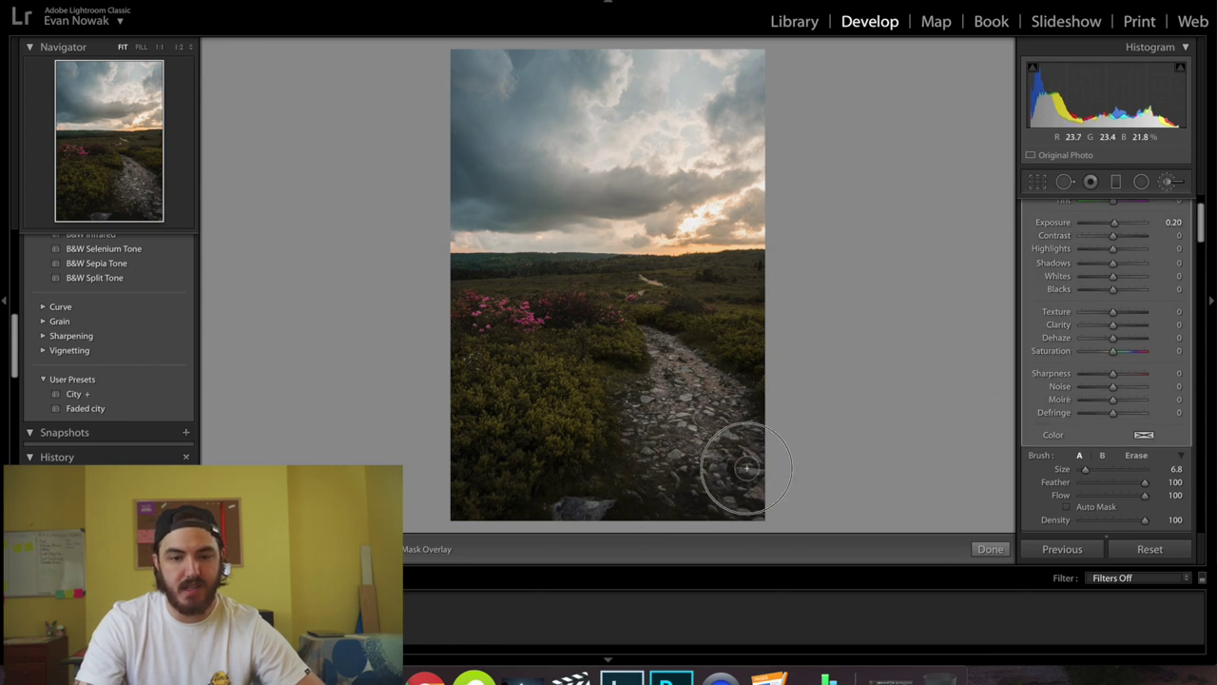
Step: Set the path brush mask's exposure to 0.43 and switch to erasing at size 5.0 near the path's distant end
scroll(647, 368, down, 3)
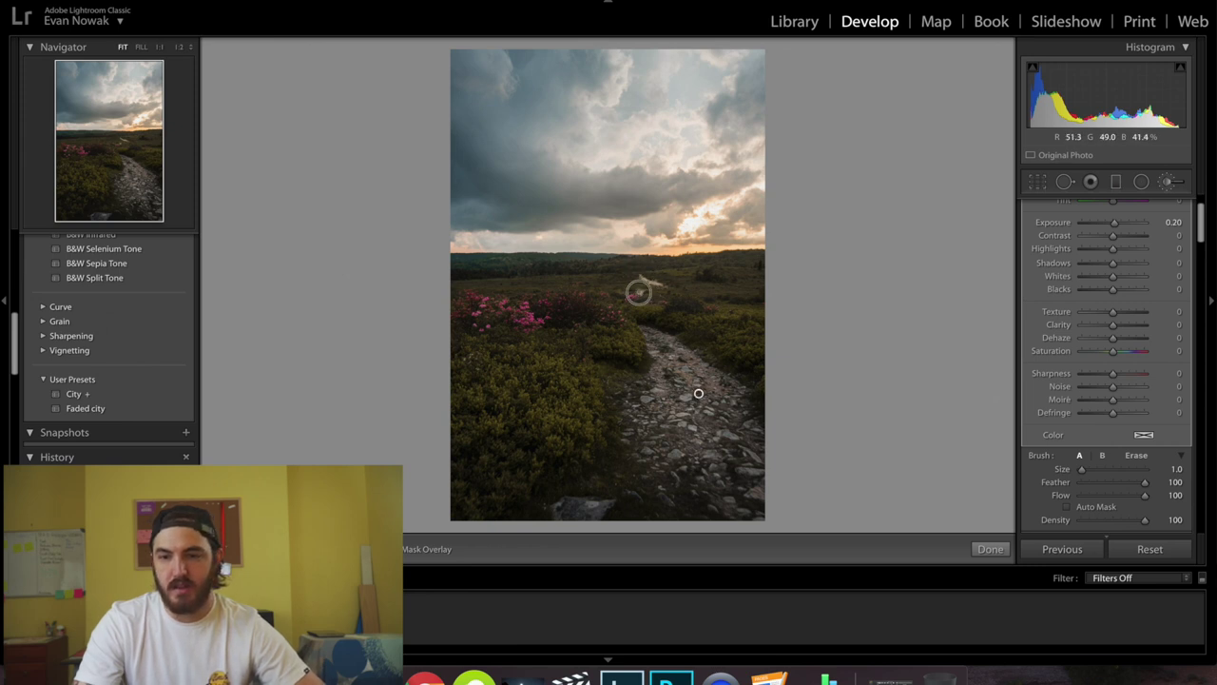
scroll(1084, 285, up, 1)
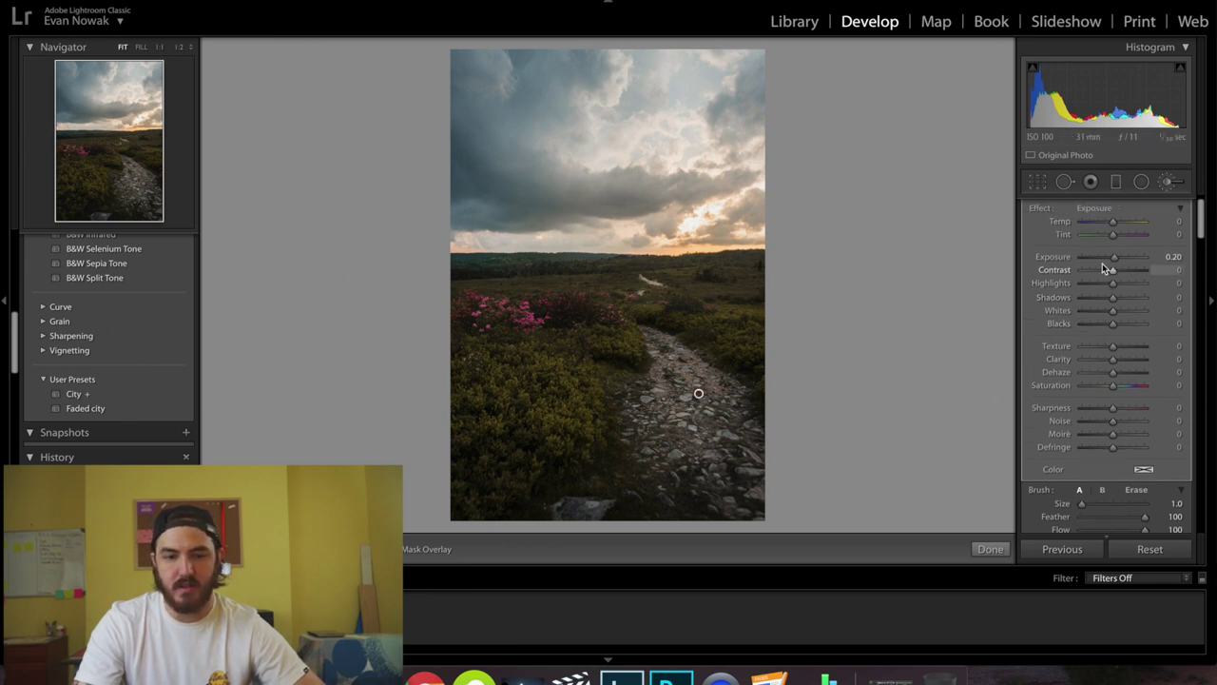
drag(1118, 264, 1119, 264)
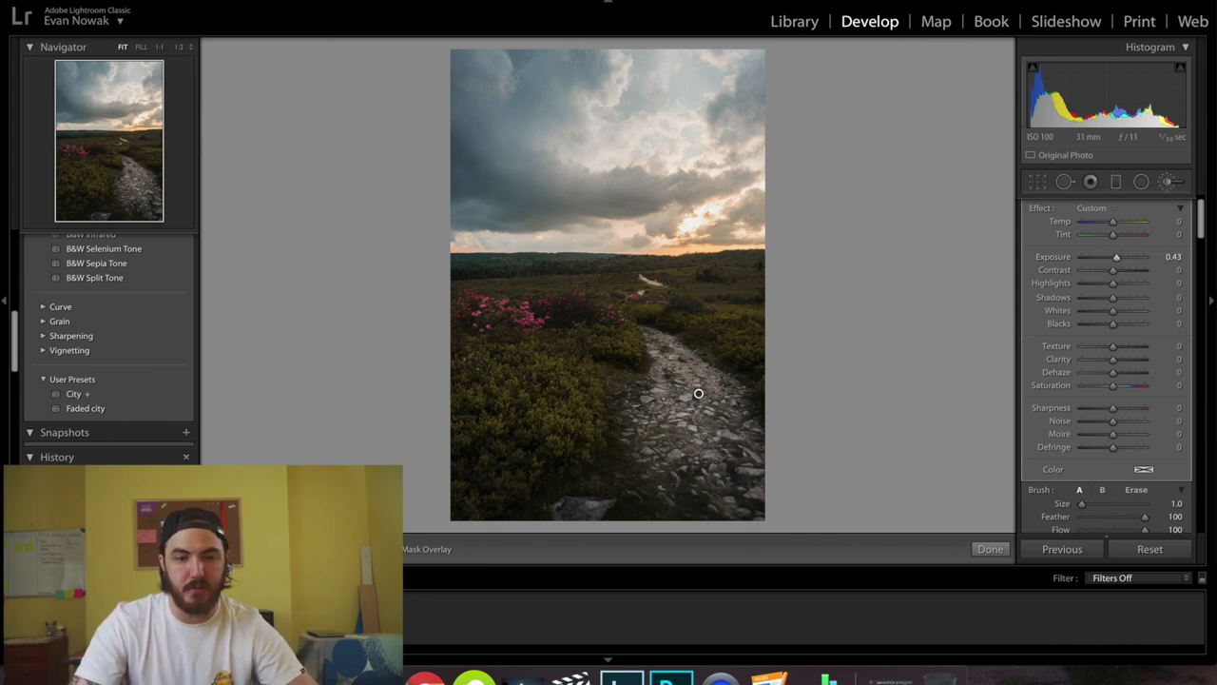
key(alt)
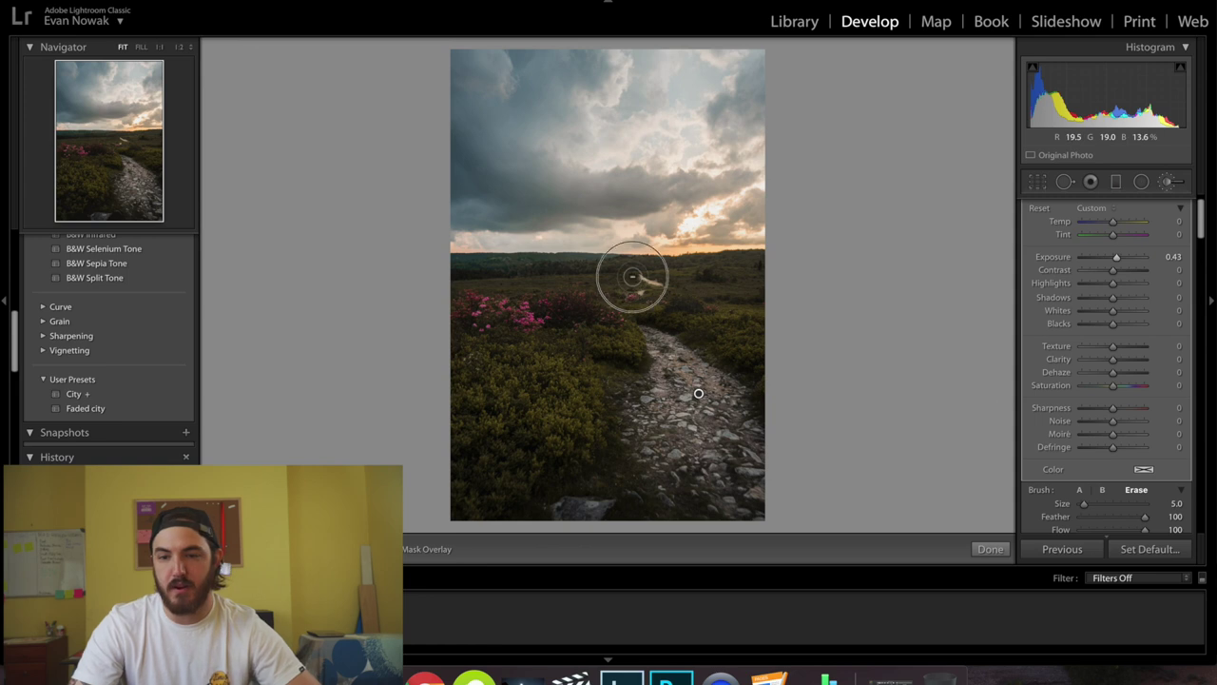
Step: Brighten the distant end of the path with a separate brush mask at exposure 0.20 and size 1.0
click(1169, 183)
click(1169, 183)
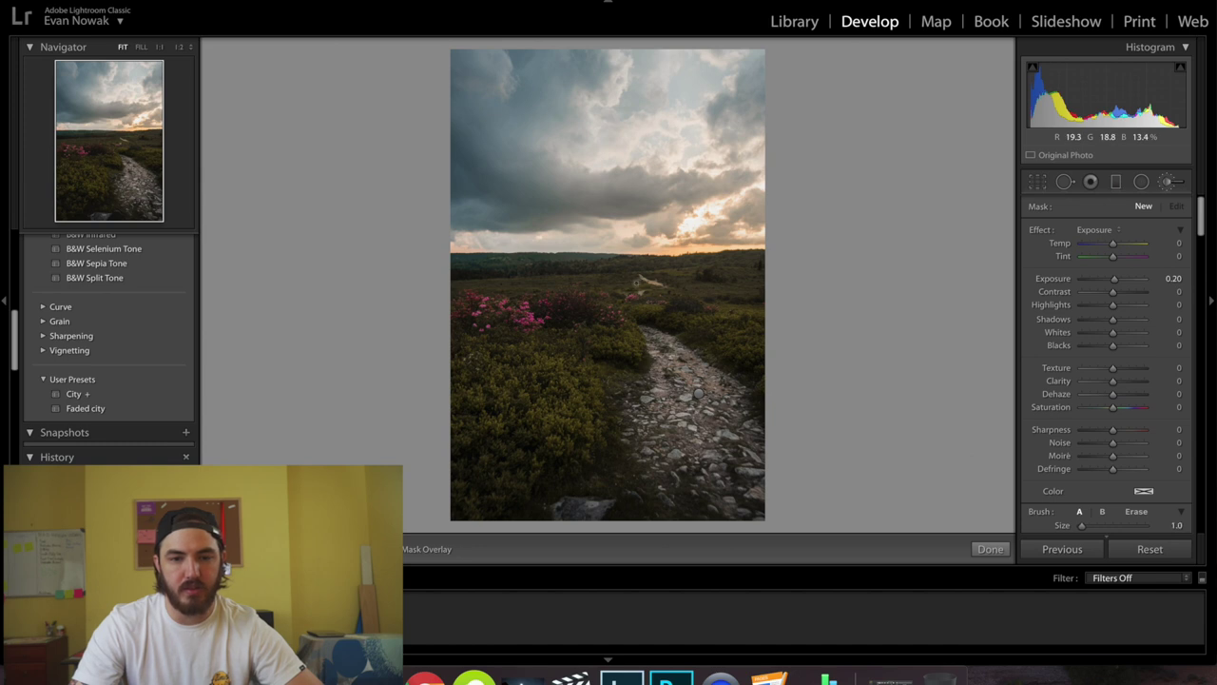
key(k)
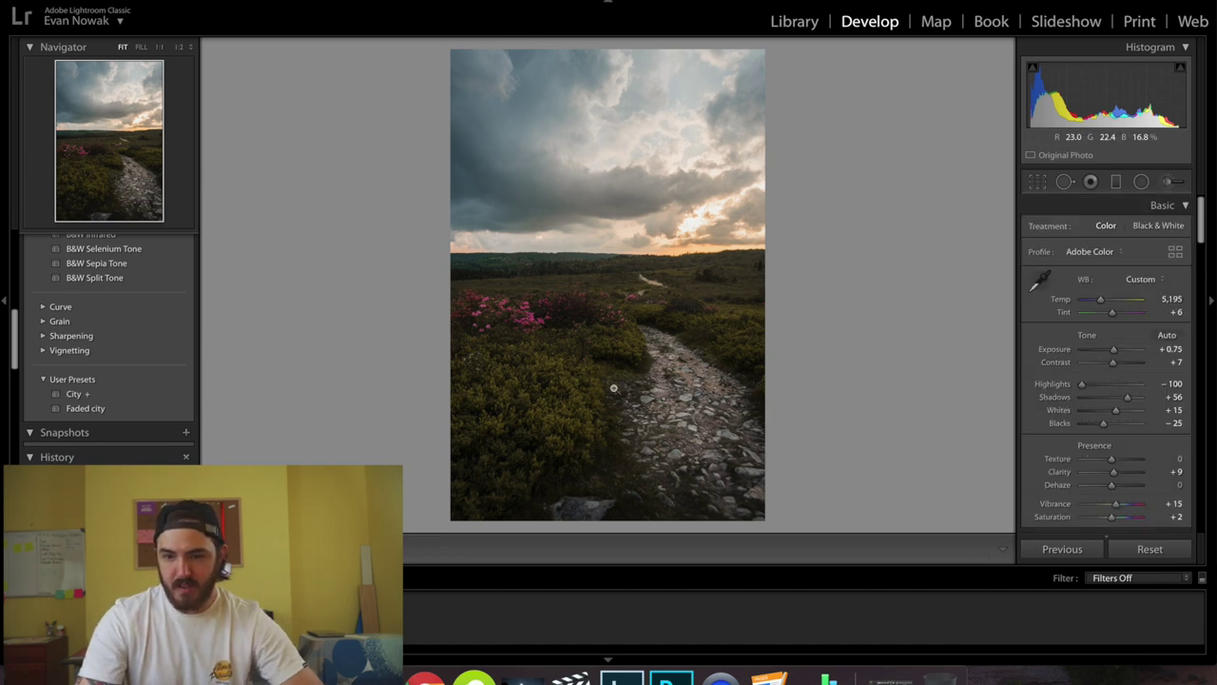
Step: Warm the photo's white balance temperature to 5,823 and compare the edit with its earlier, unadjusted state
drag(1102, 301, 1107, 304)
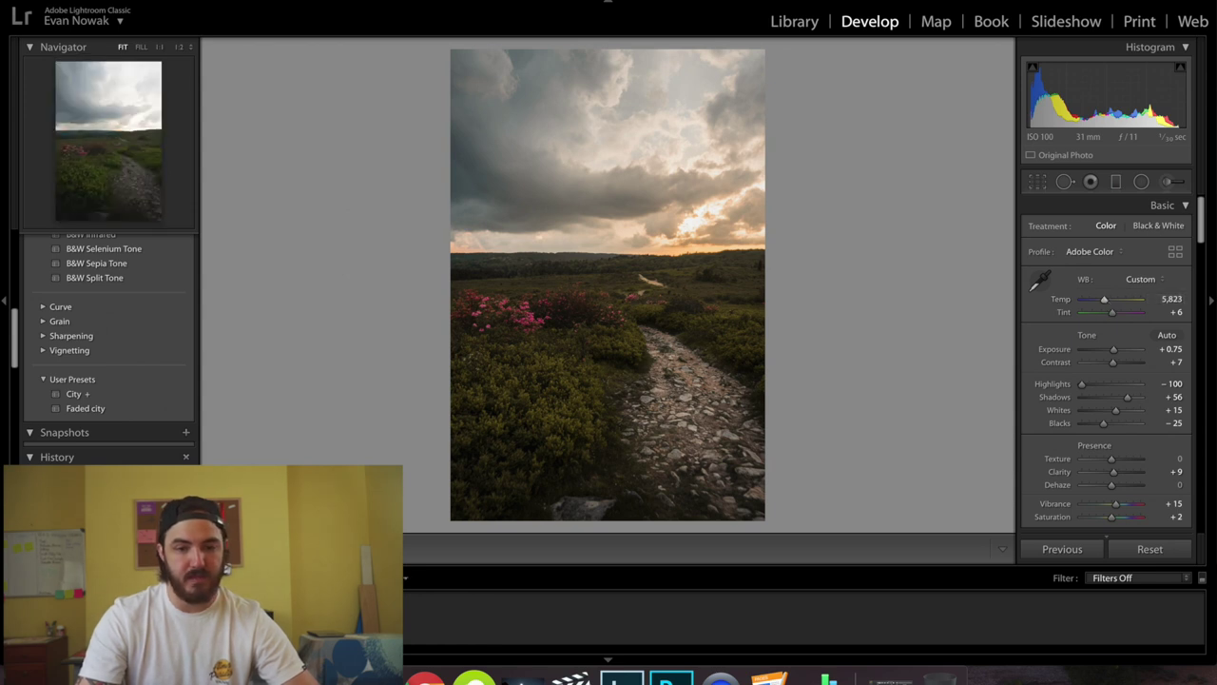
key(ctrl+shift+r)
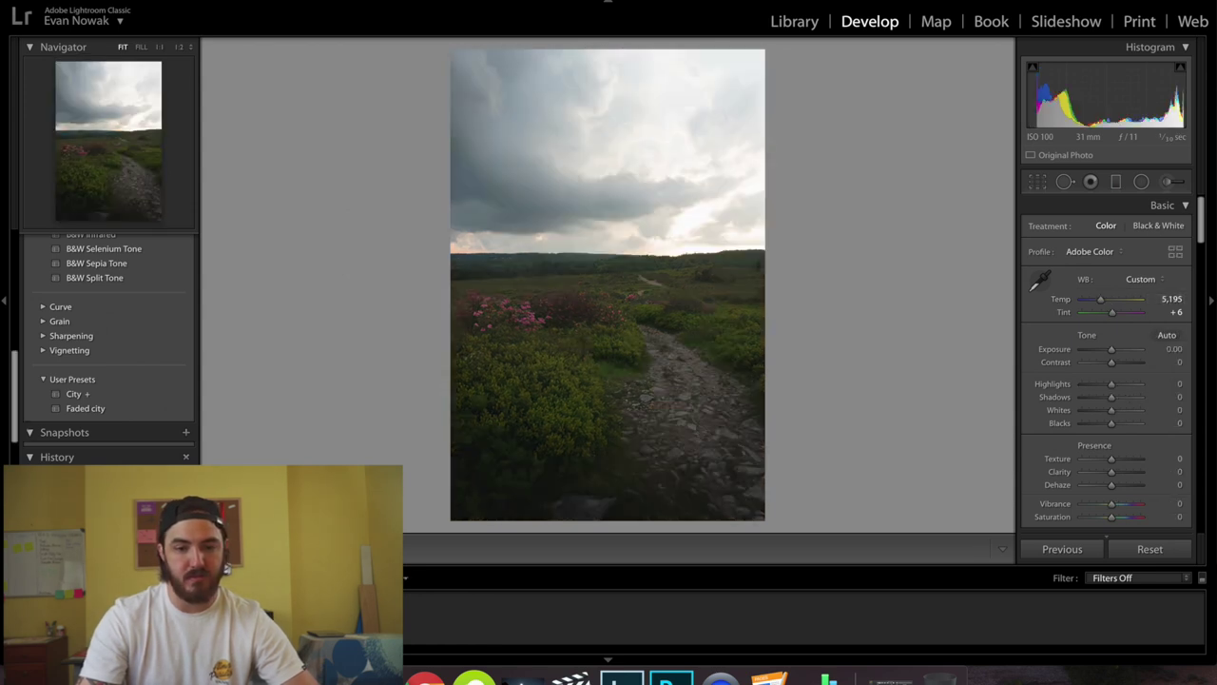
Step: Darken the bushes beside the path with a new adjustment brush mask at exposure -0.28 and size 9.0
scroll(532, 425, up, 3)
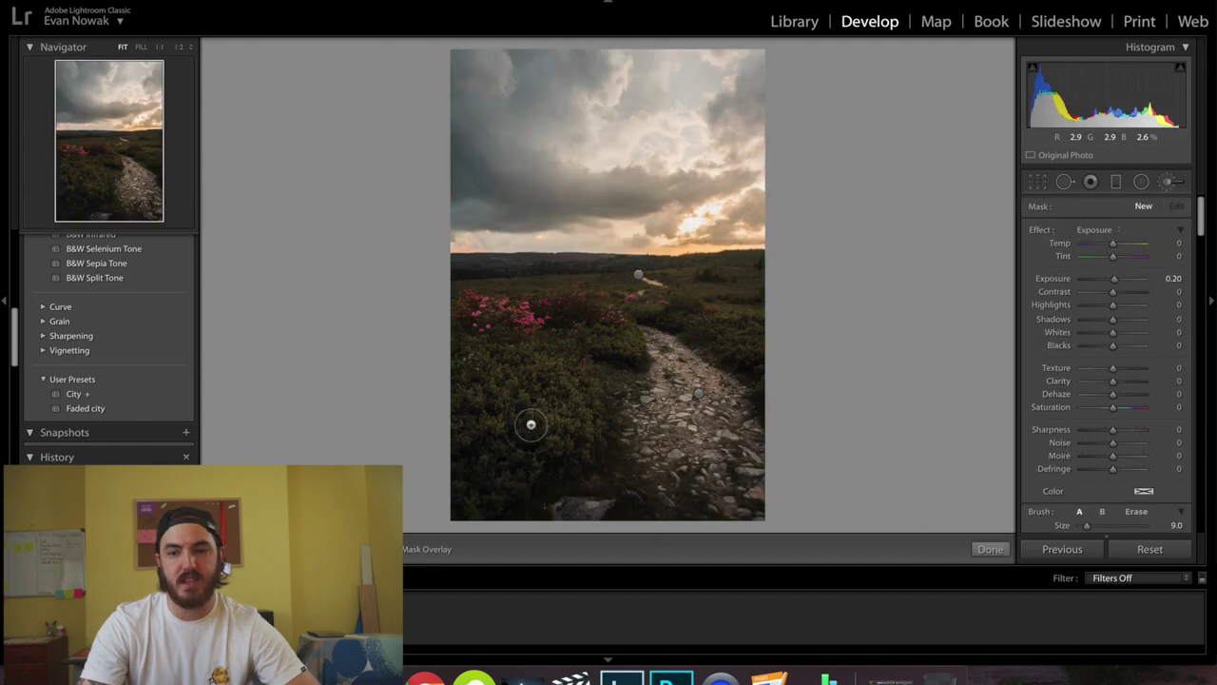
drag(1116, 282, 1110, 279)
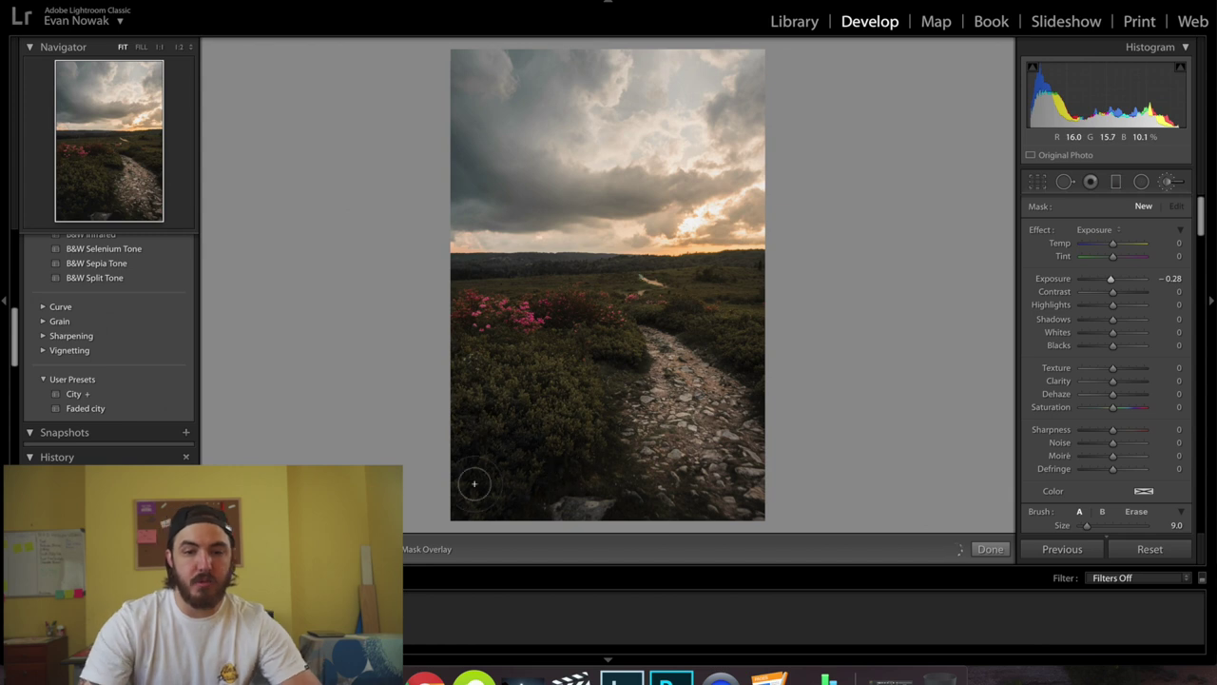
drag(482, 422, 546, 427)
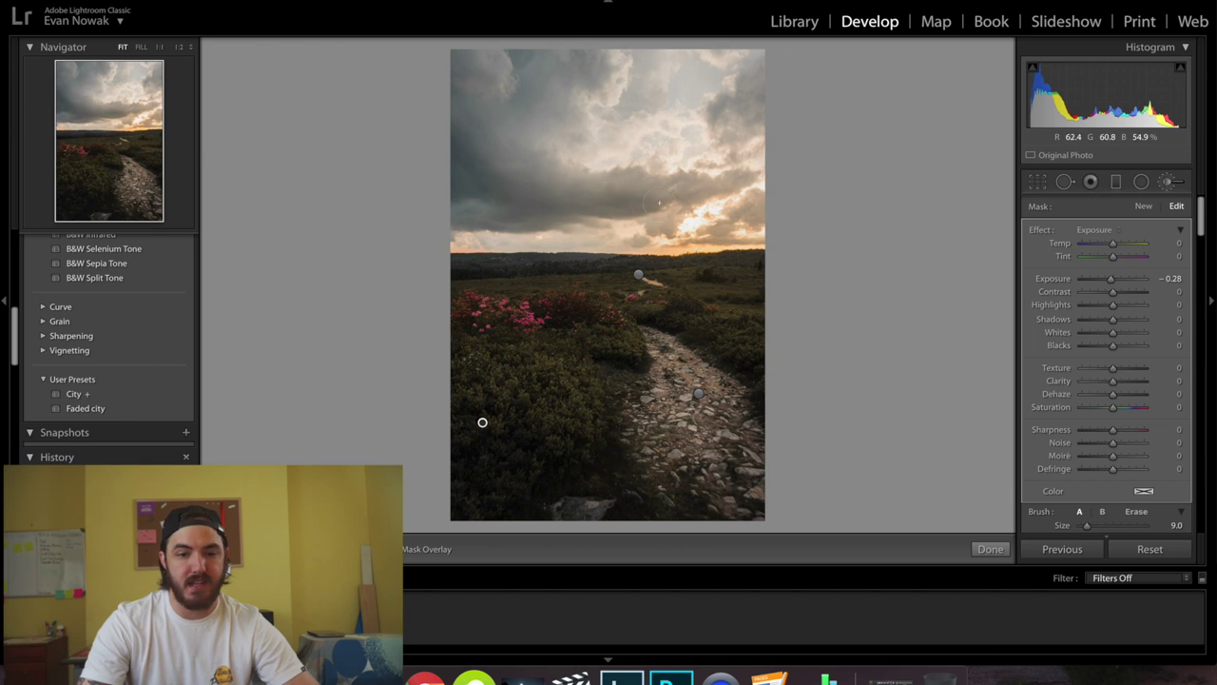
Step: Darken the shrubs around the pink flowers with a separate brush mask at exposure -0.28 and size 5.0
scroll(605, 345, up, 3)
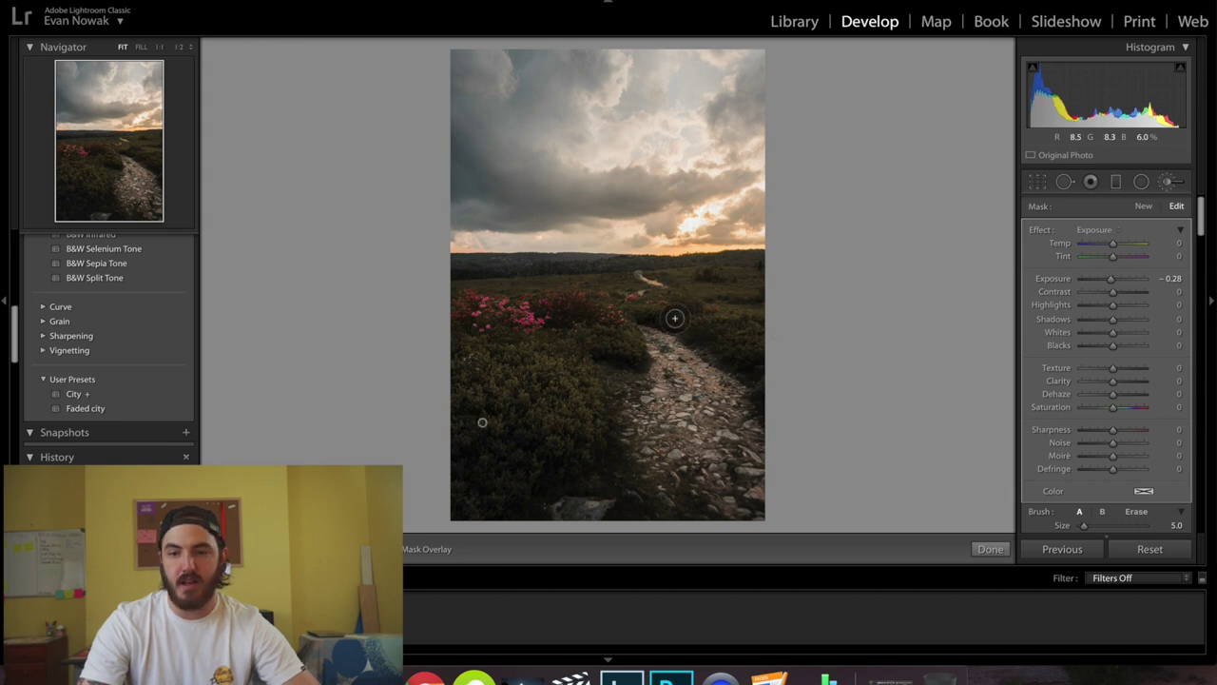
click(1169, 184)
click(1168, 183)
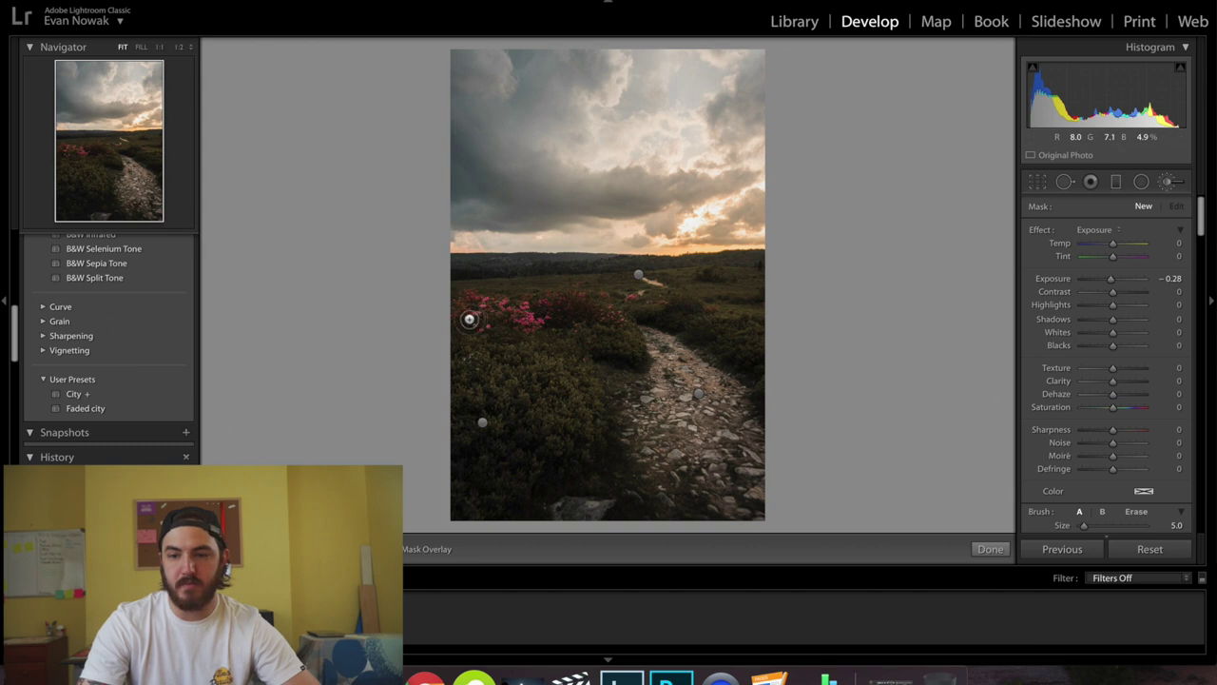
drag(516, 313, 552, 329)
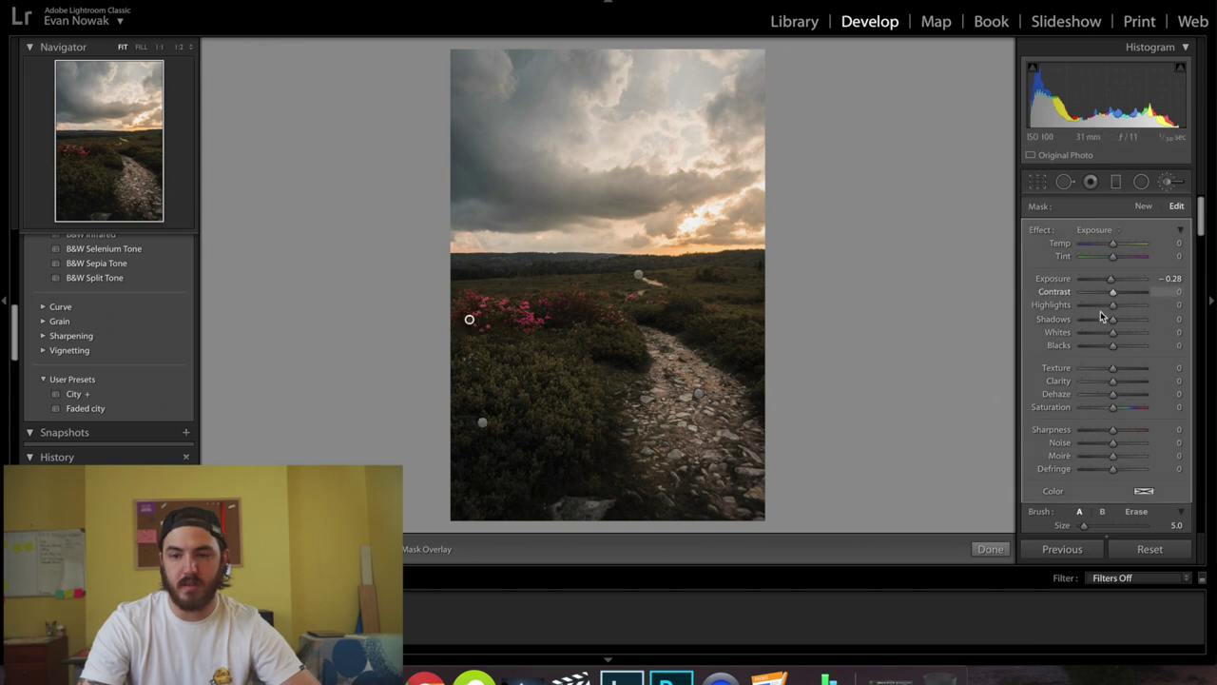
click(1169, 181)
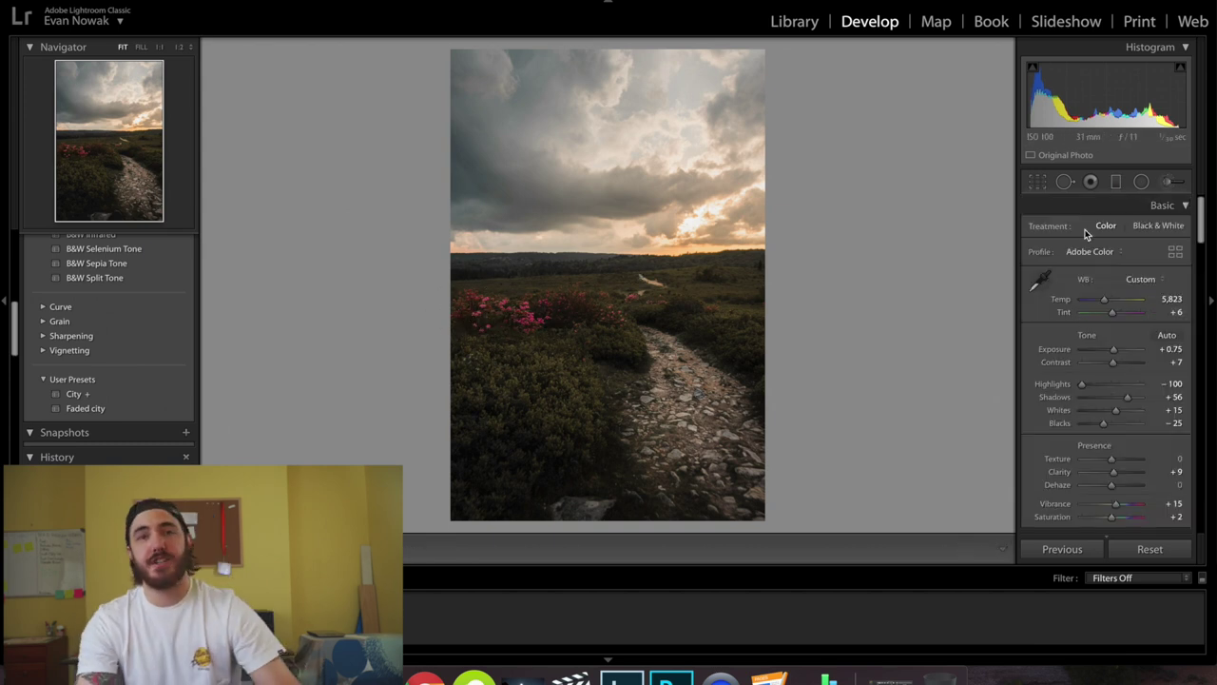
Step: Enlarge the radial filter around the sun vertically and set its exposure to 0.23
click(1141, 183)
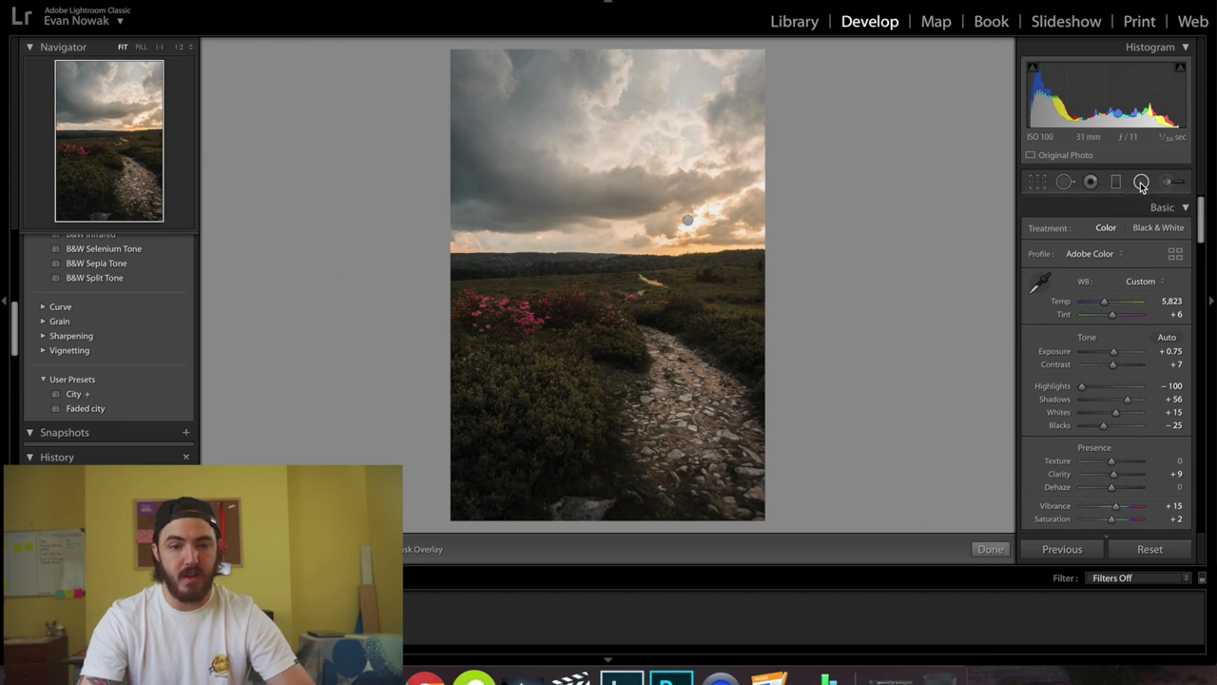
drag(687, 223, 947, 310)
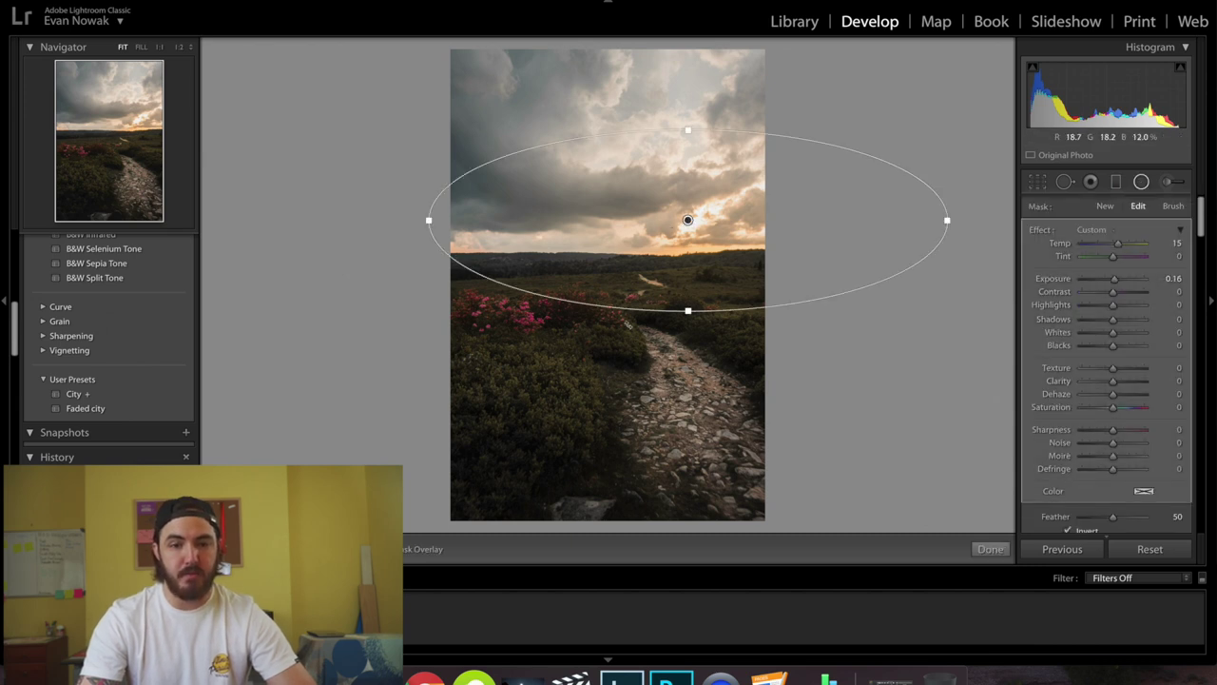
drag(685, 310, 686, 351)
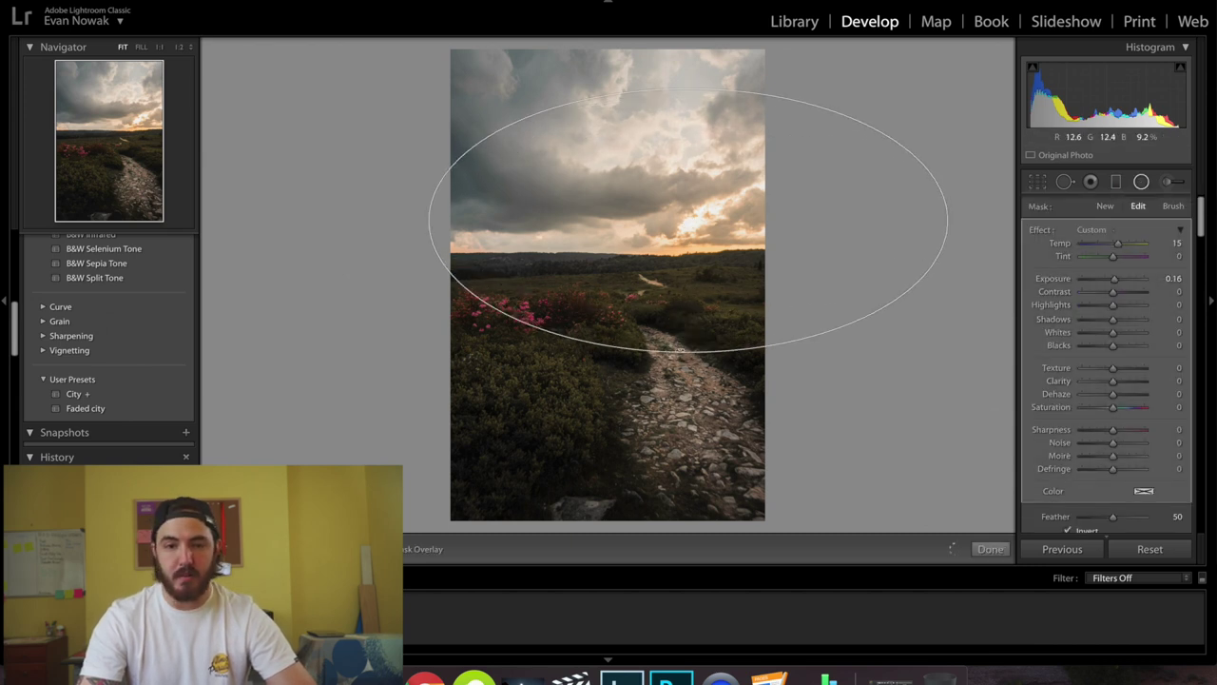
drag(1115, 283, 1117, 281)
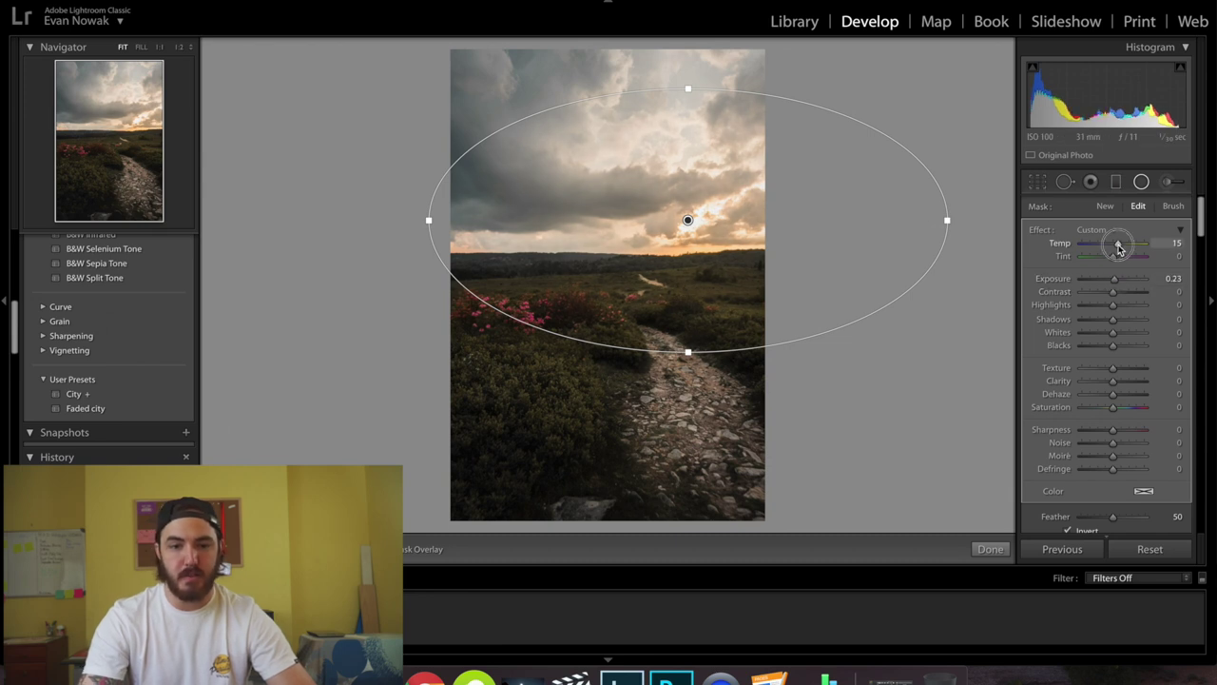
click(1141, 180)
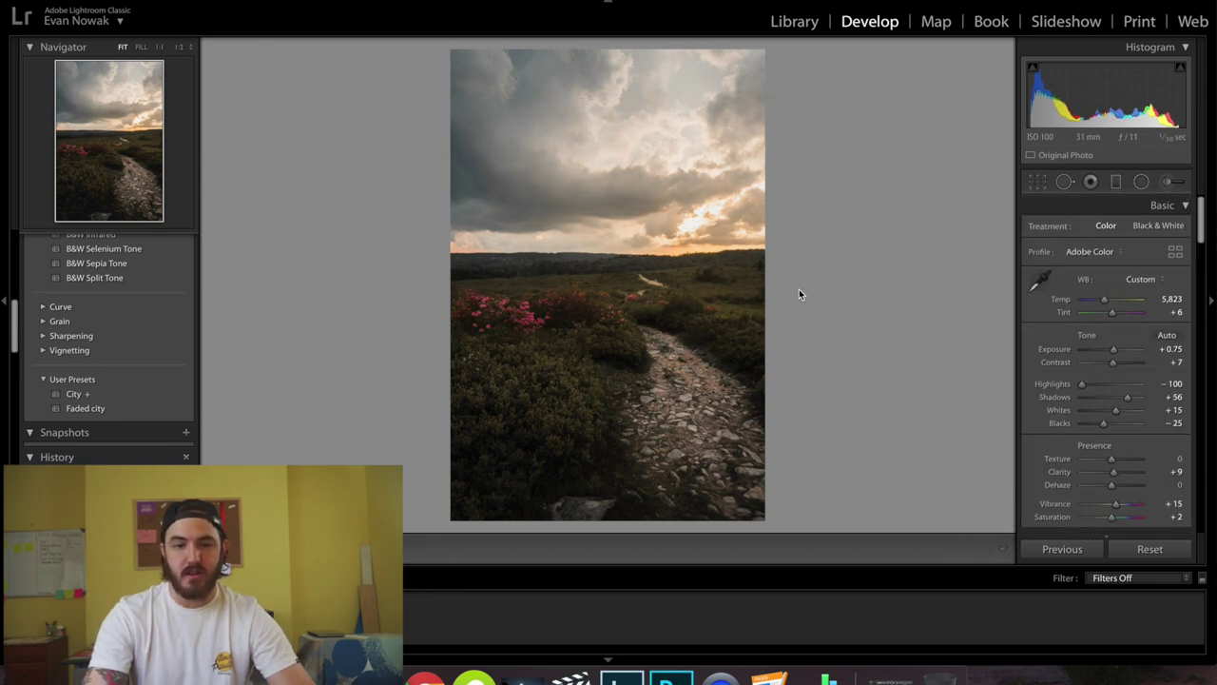
Step: Compare the edited photo repeatedly with its before version
key(backslash)
key(backslash)
key(backslash)
key(backslash)
key(backslash)
key(backslash)
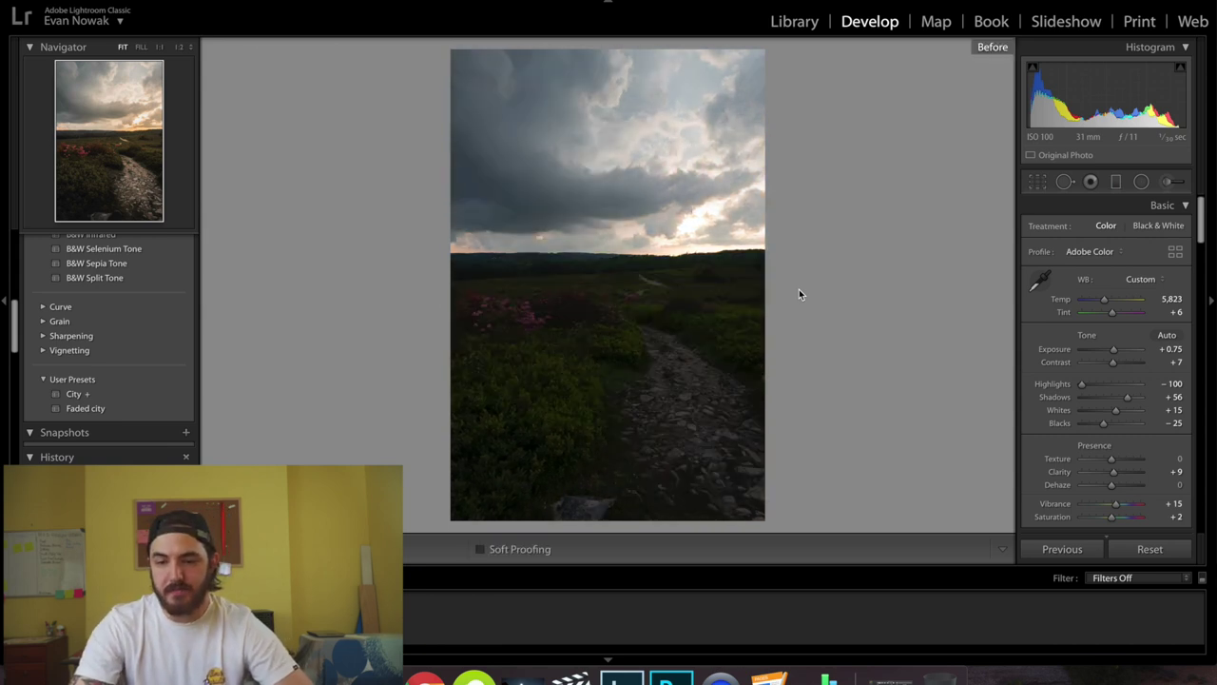
Step: Shift the blue hue to -75 and raise the blue saturation to +28 in the HSL adjustments
scroll(1085, 441, down, 10)
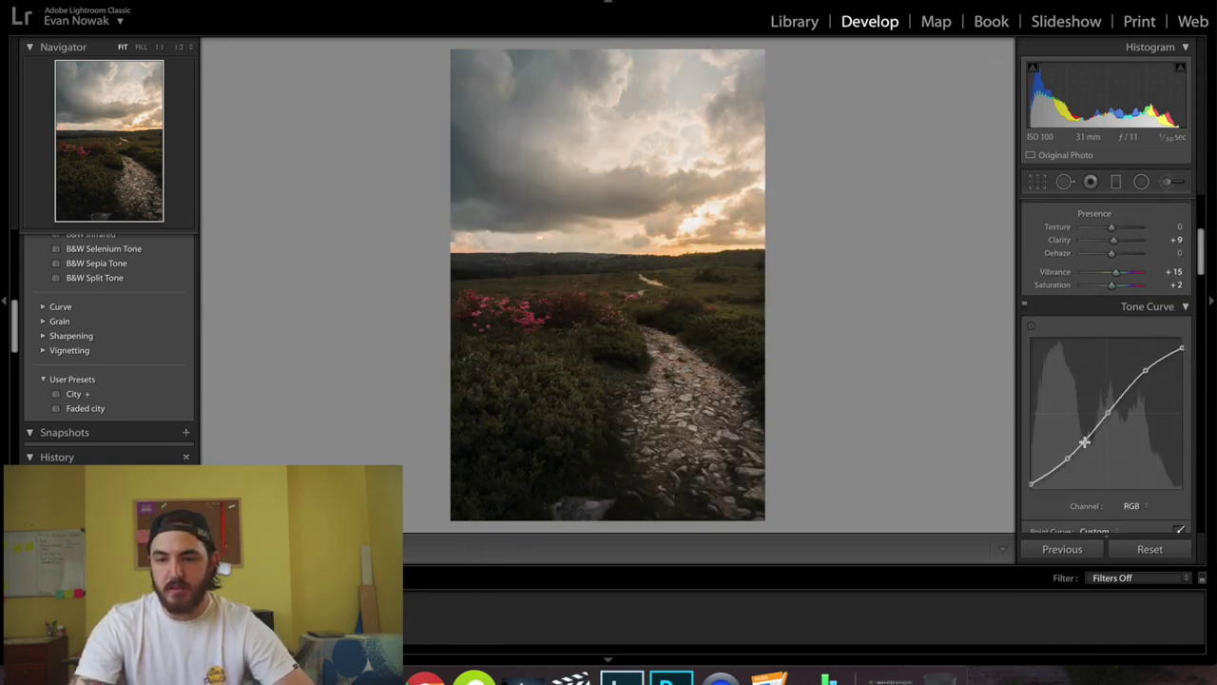
scroll(1085, 445, down, 1)
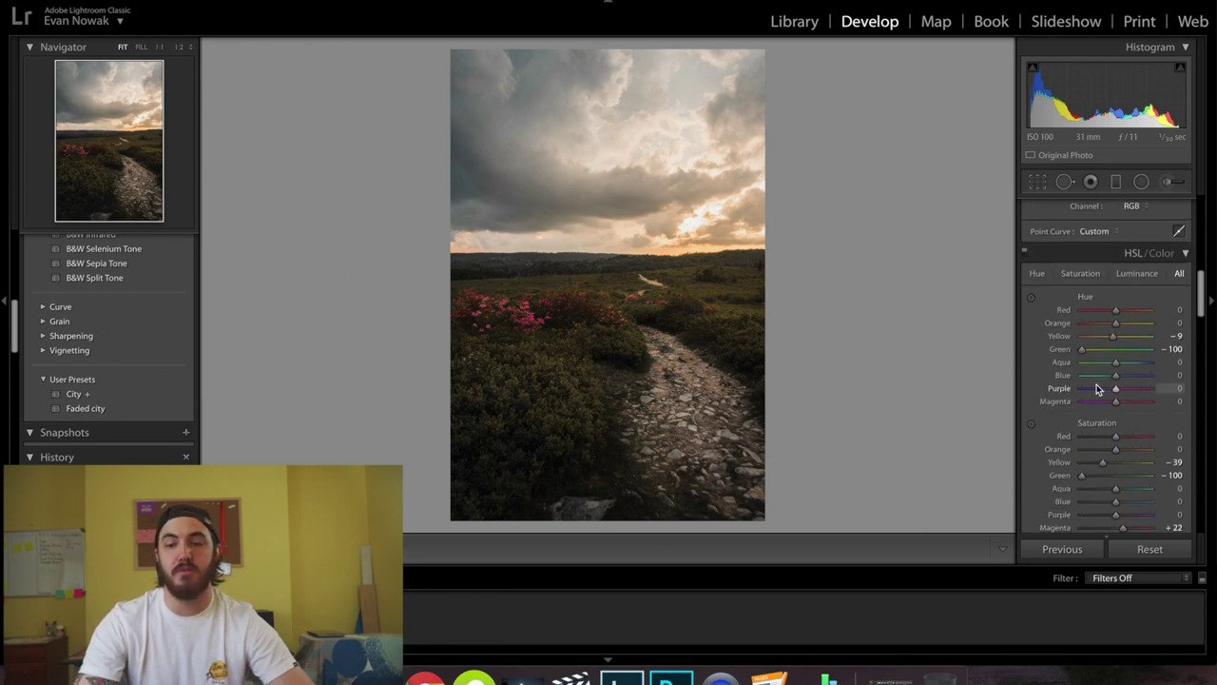
drag(1117, 375, 1098, 391)
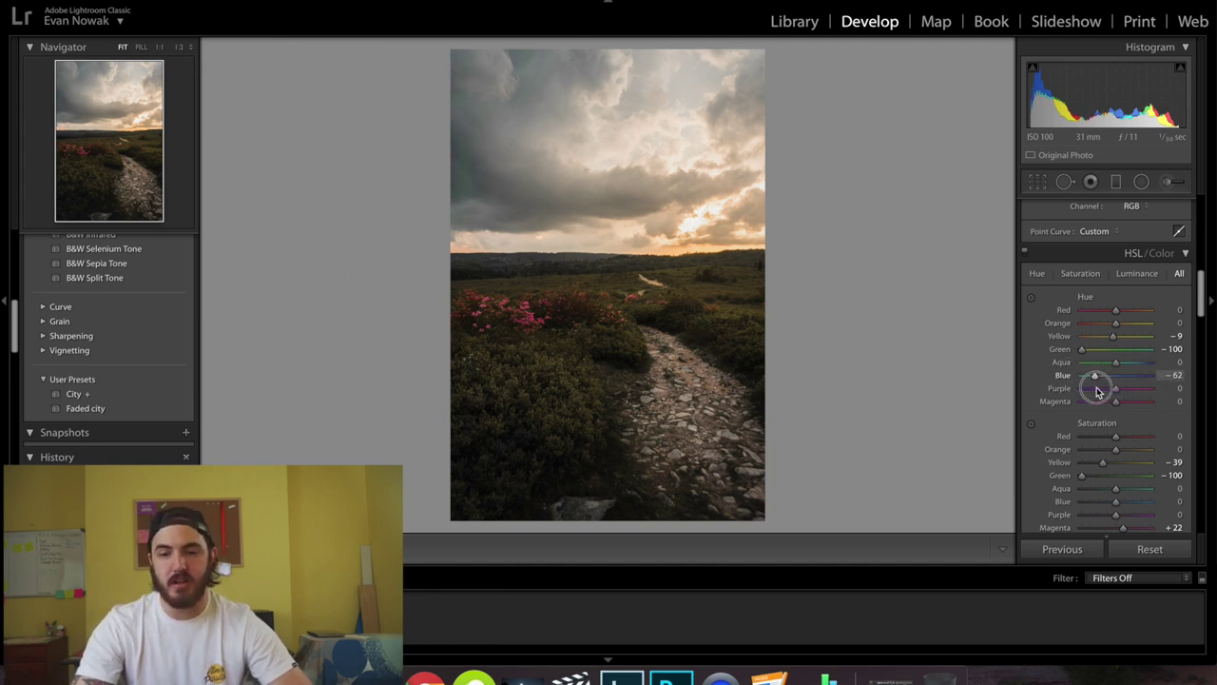
drag(1099, 391, 1090, 375)
scroll(1098, 428, down, 2)
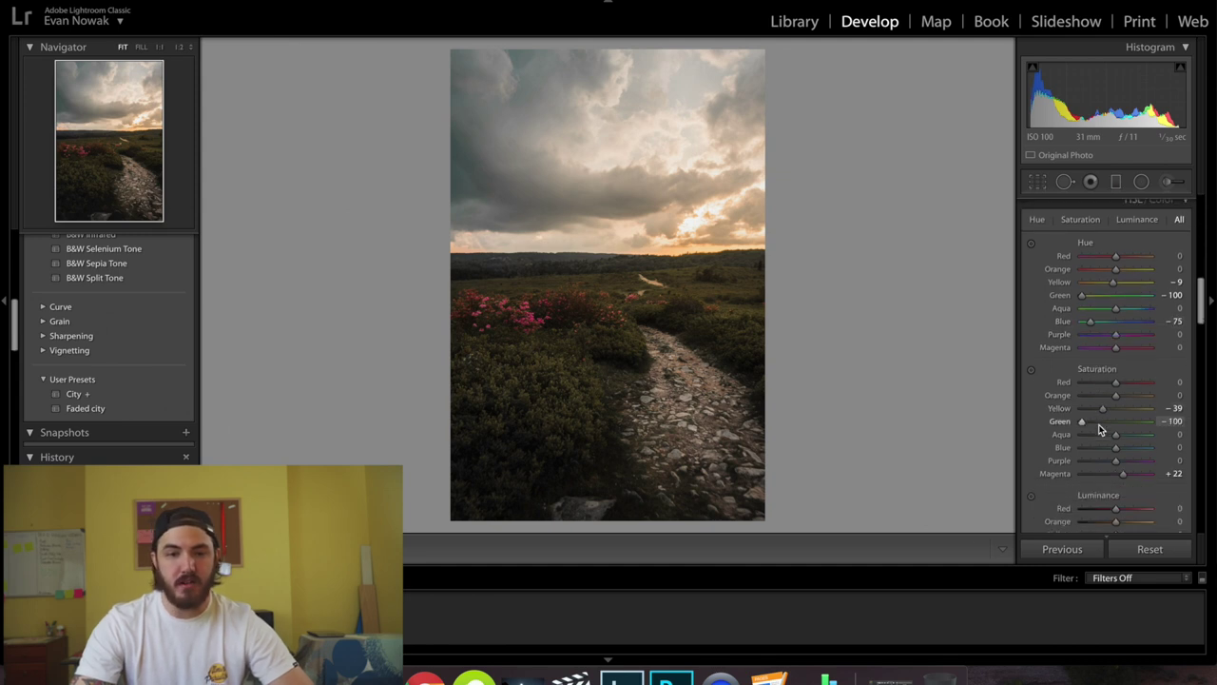
mouse_move(1115, 433)
mouse_down()
mouse_move(1082, 434)
mouse_move(1138, 437)
mouse_move(1124, 438)
mouse_up()
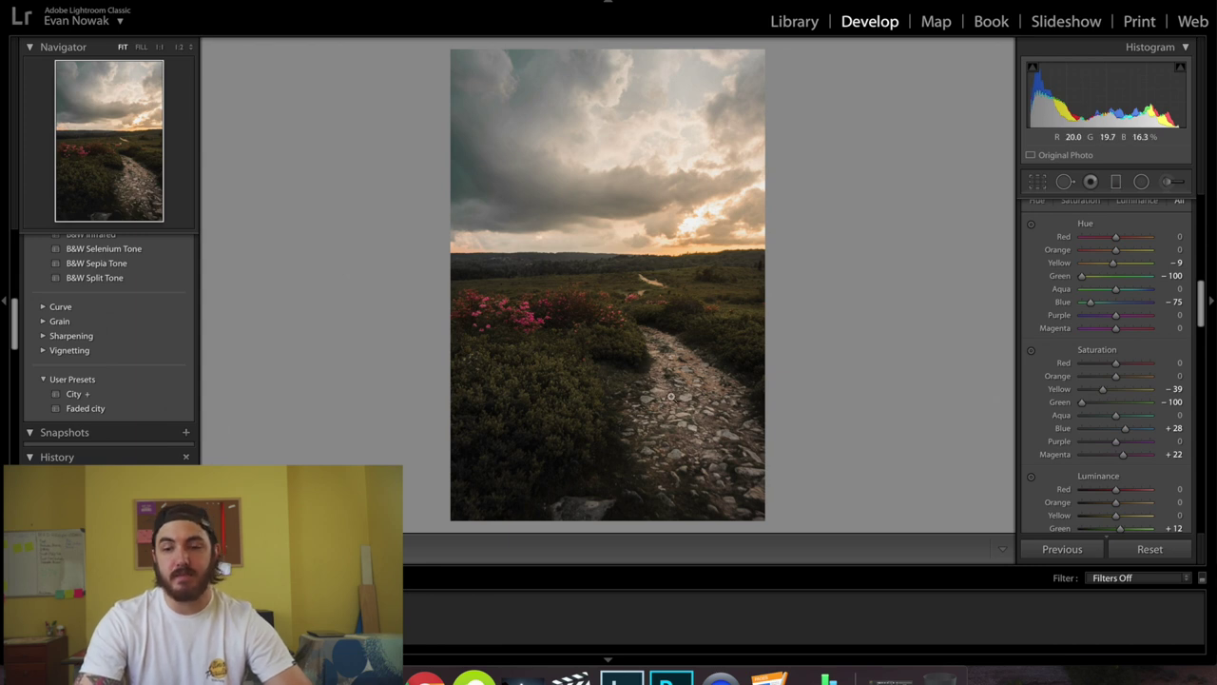
Step: Raise the photo's clarity to +14
scroll(1118, 428, up, 5)
scroll(1133, 424, up, 5)
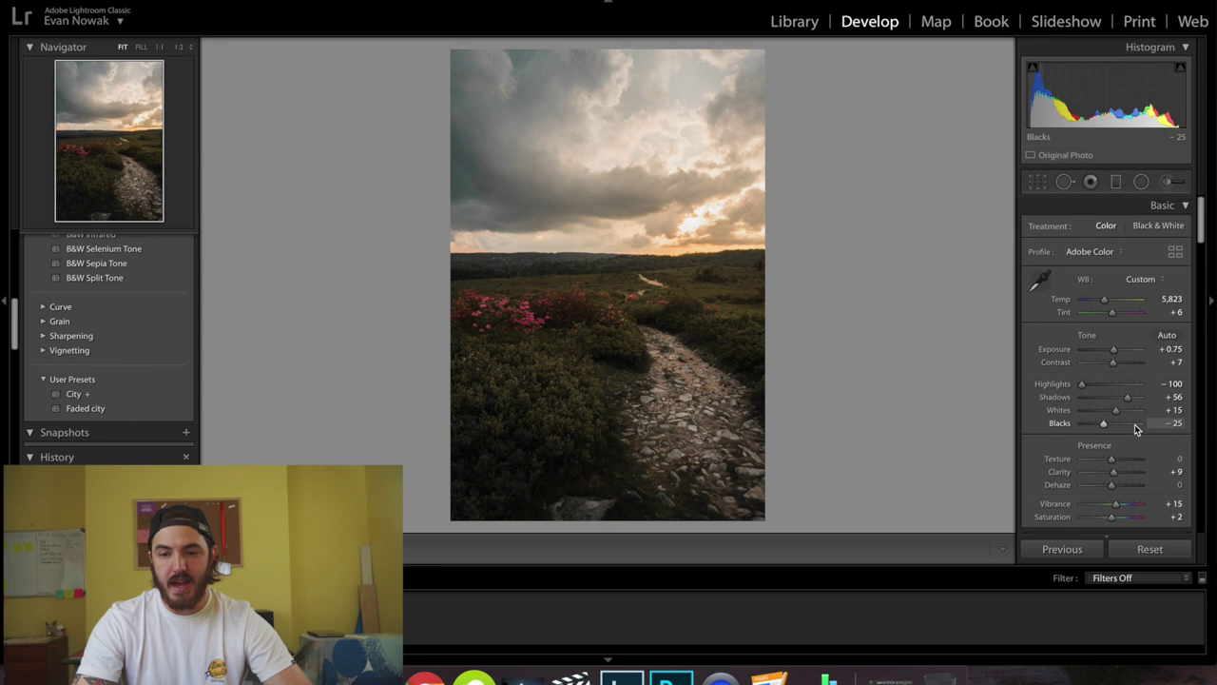
drag(1114, 472, 1116, 473)
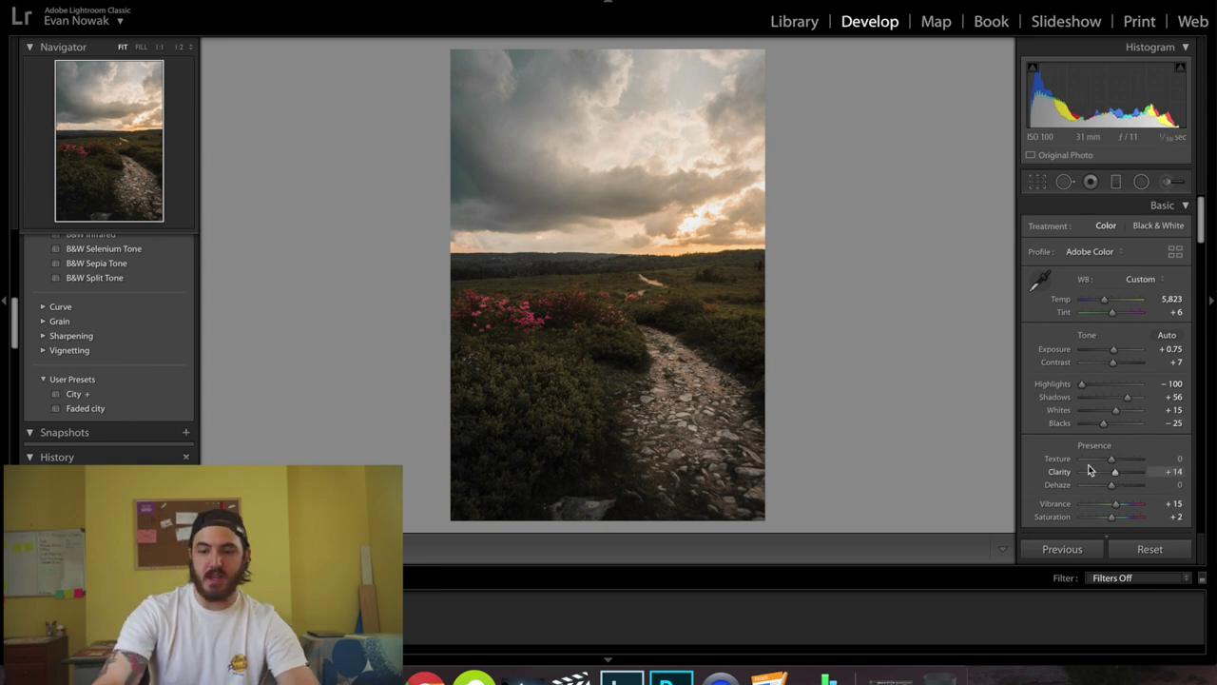
Step: Compare the edit with its before version, and undo and redo the latest change
key(backslash)
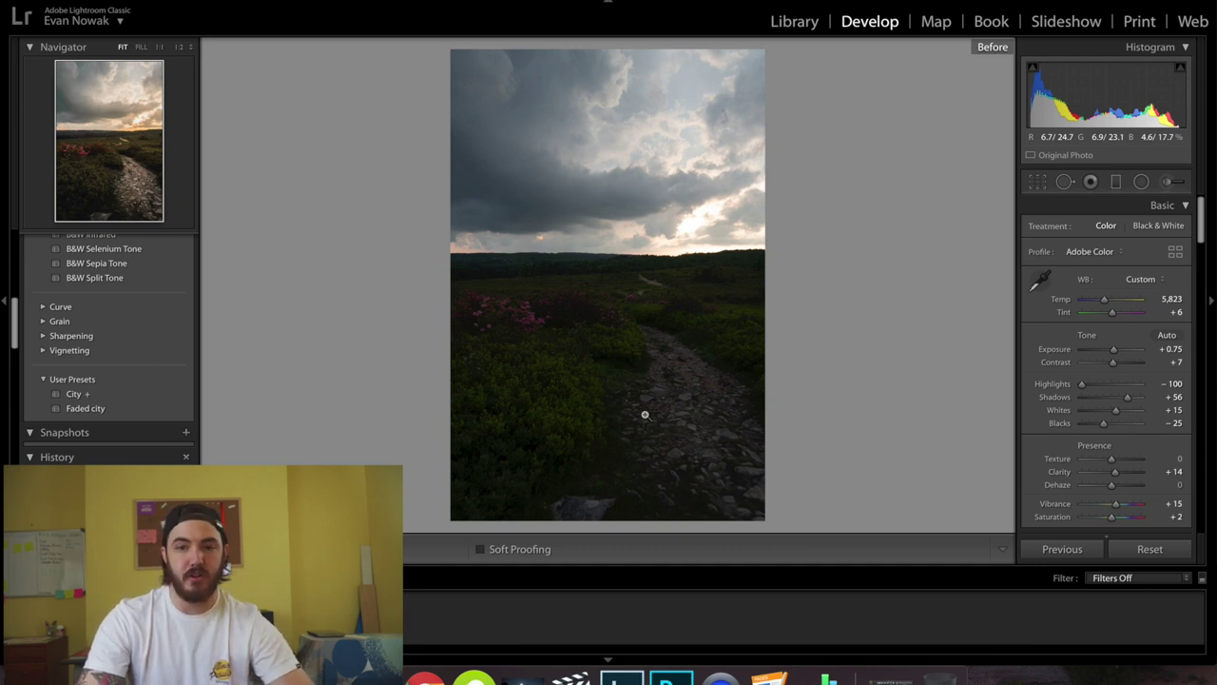
key(backslash)
key(backslash)
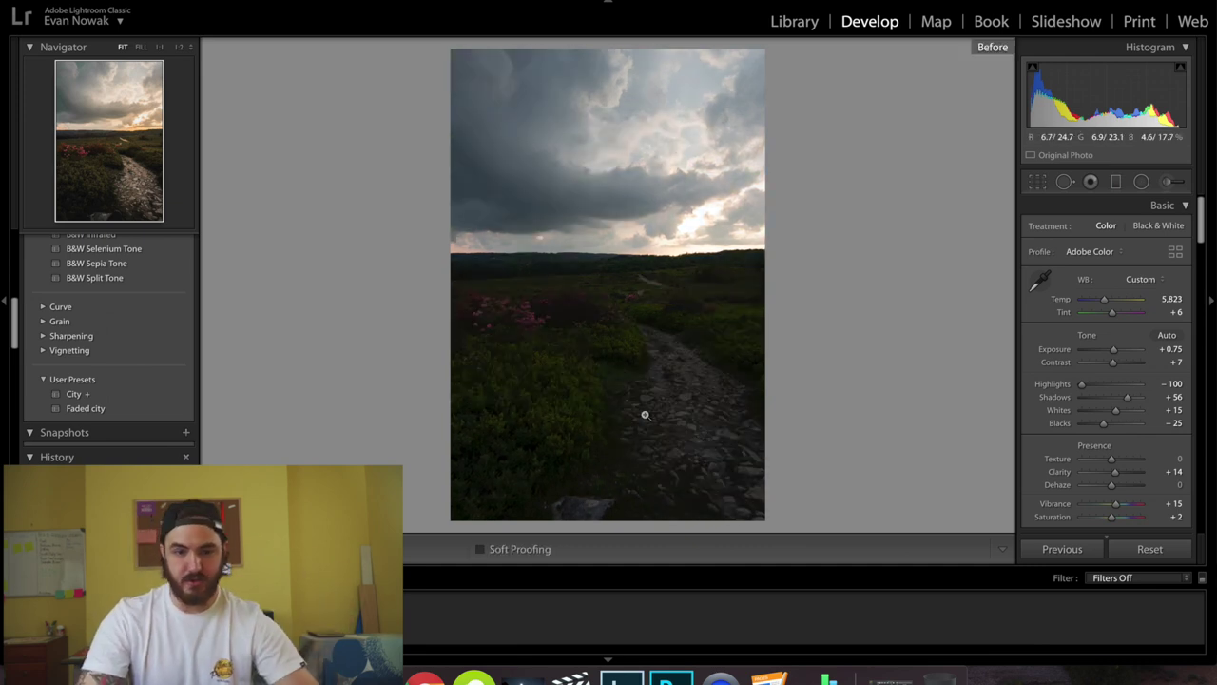
key(backslash)
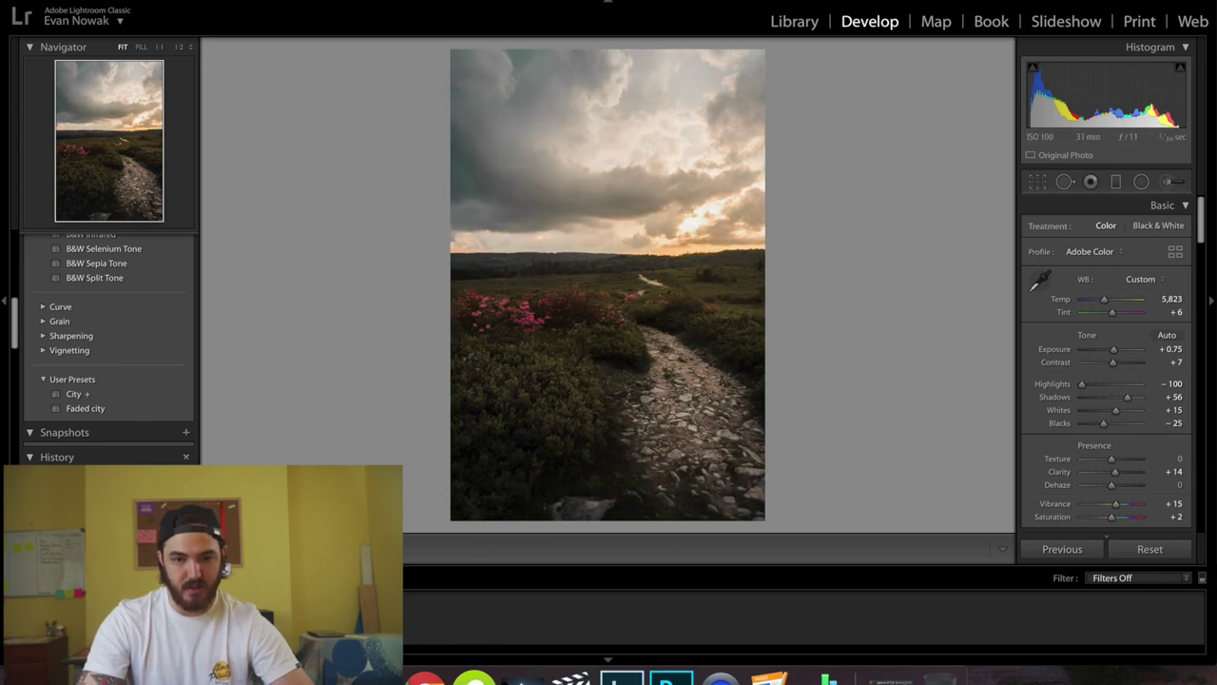
key(super+z)
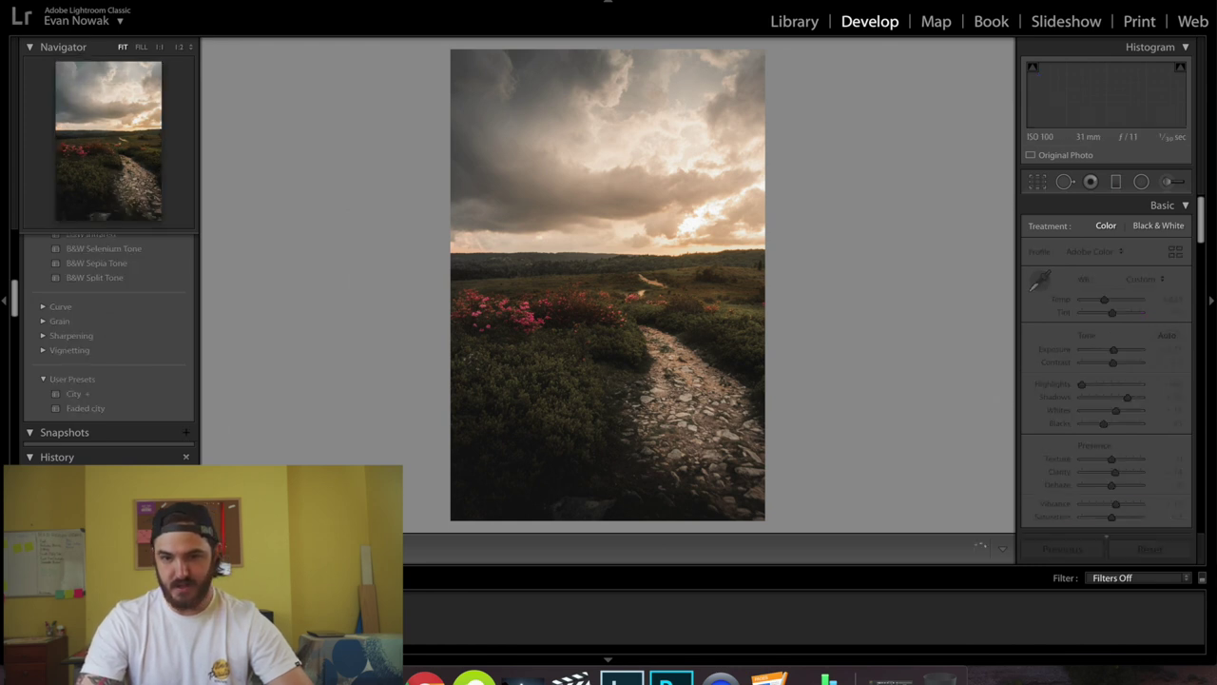
key(super+shift+z)
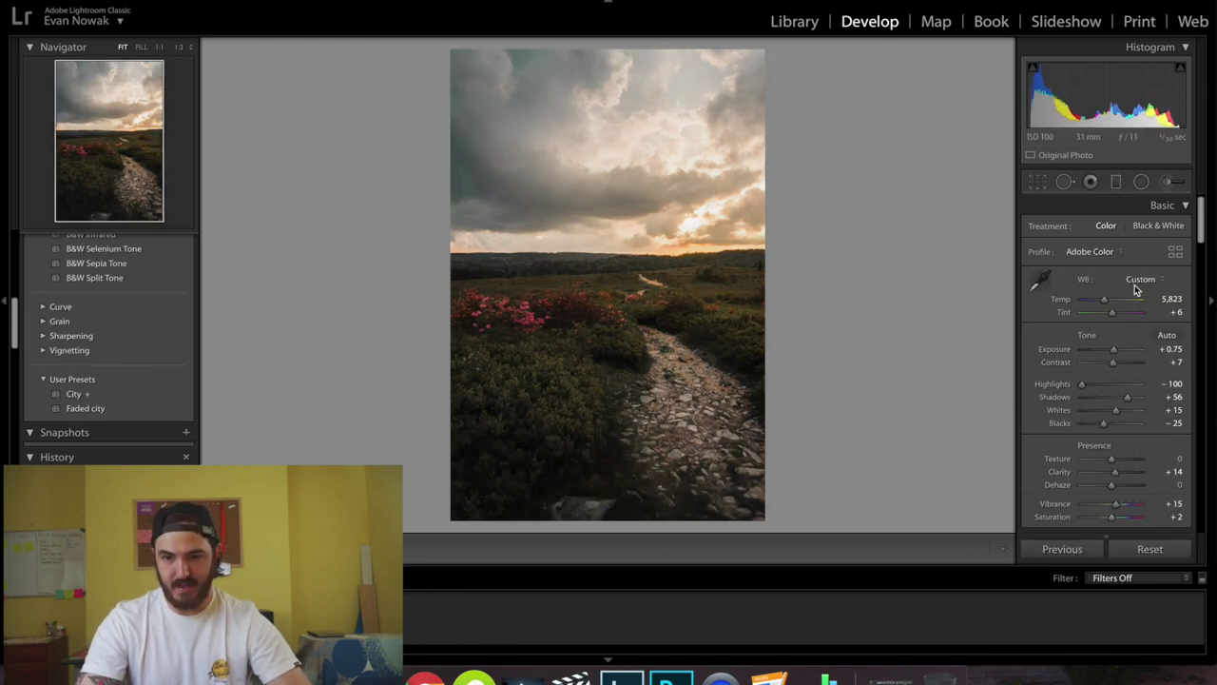
Step: Darken the field from the pink flowers across past the path with a new brush mask at exposure -0.28 and size 4.0
click(1171, 181)
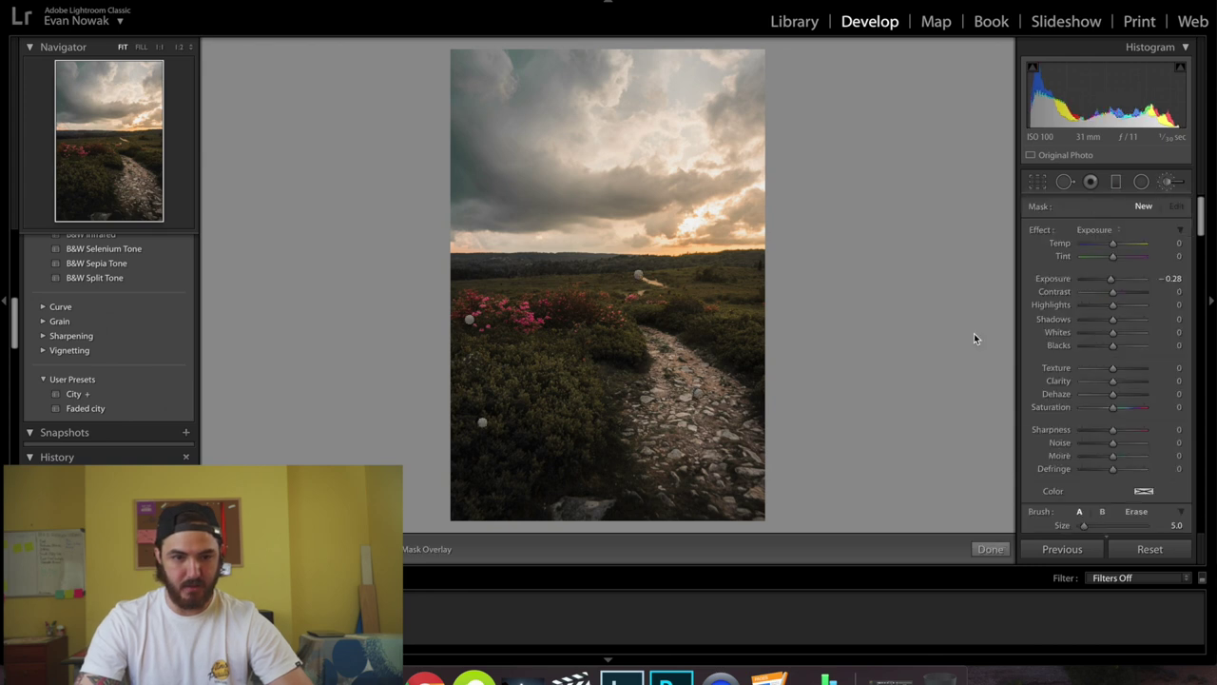
key(bracketleft)
mouse_move(489, 293)
mouse_down()
mouse_move(643, 284)
mouse_move(739, 299)
mouse_up()
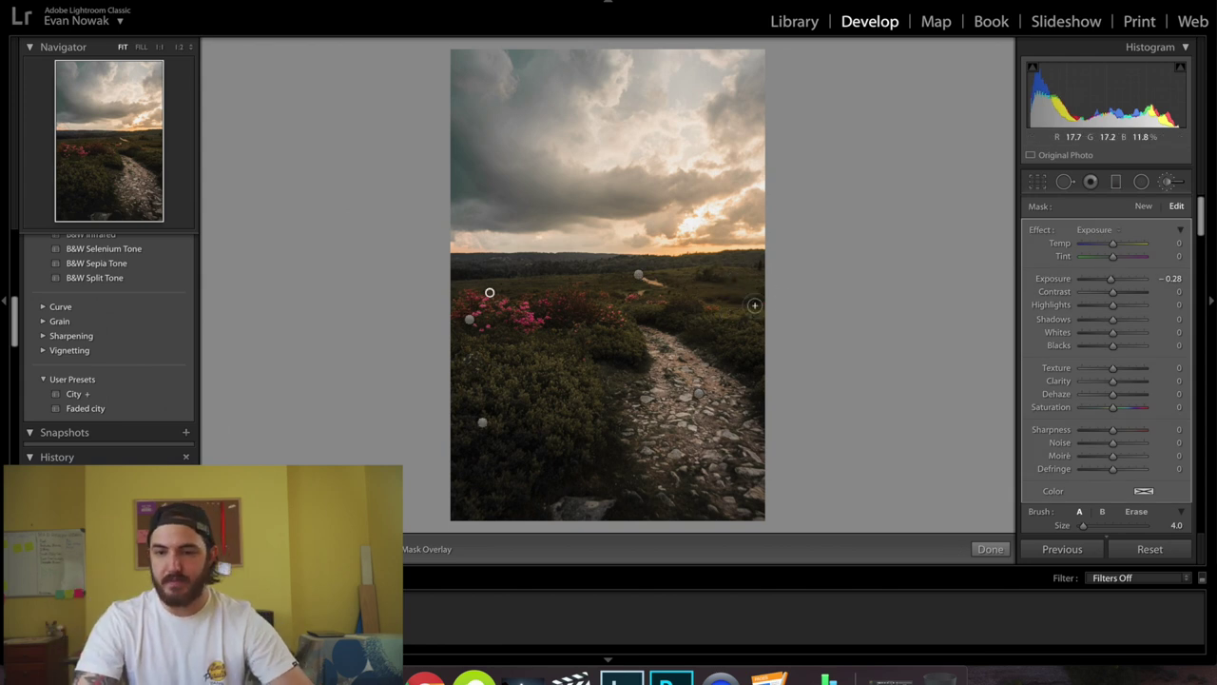
click(1174, 178)
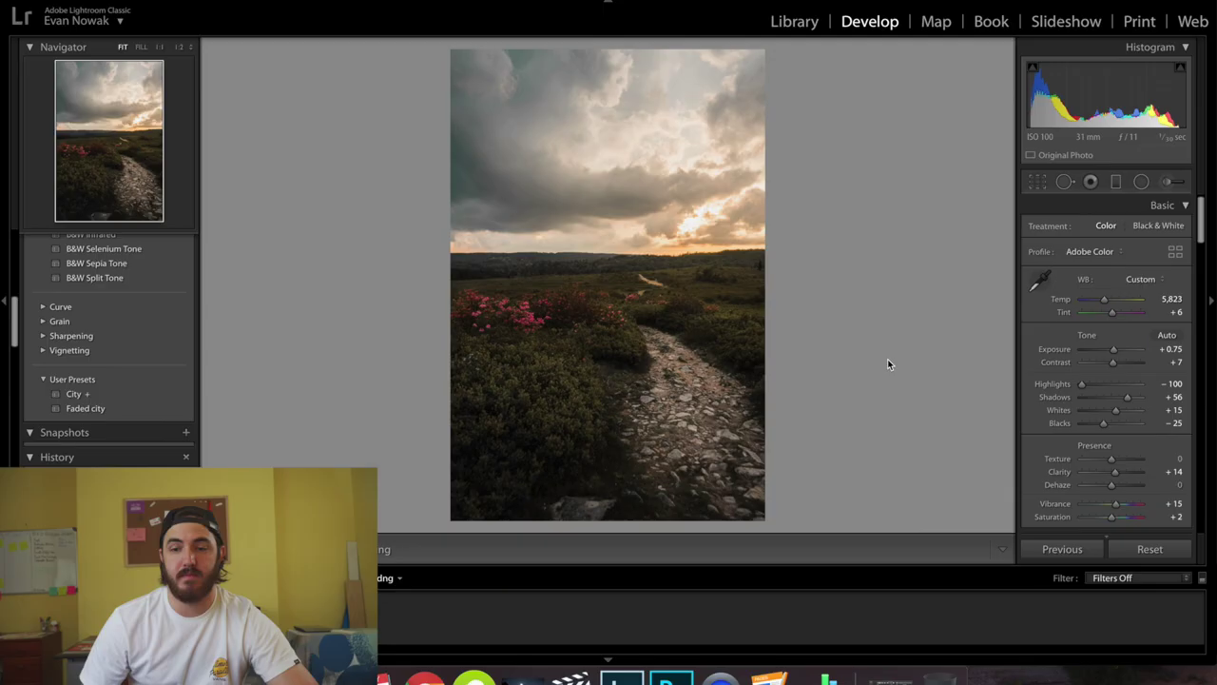
Step: Set the exposure of the graduated filter over the lower right corner of the photo to -0.94
click(1116, 181)
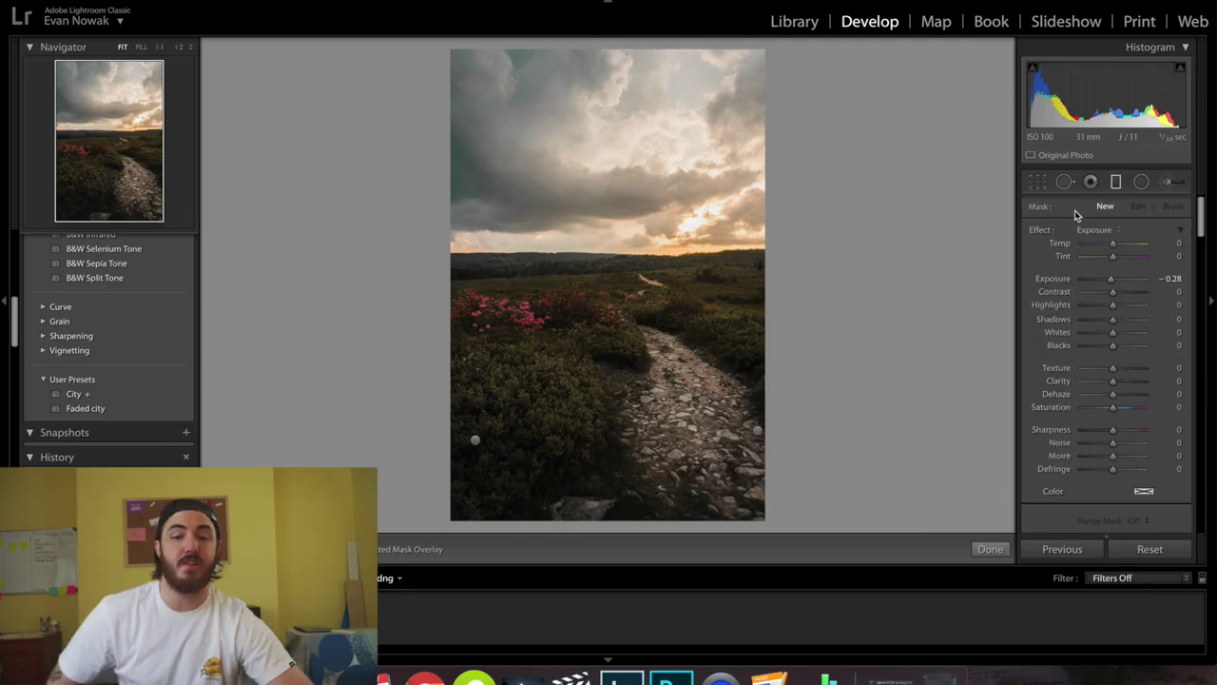
drag(755, 432, 752, 430)
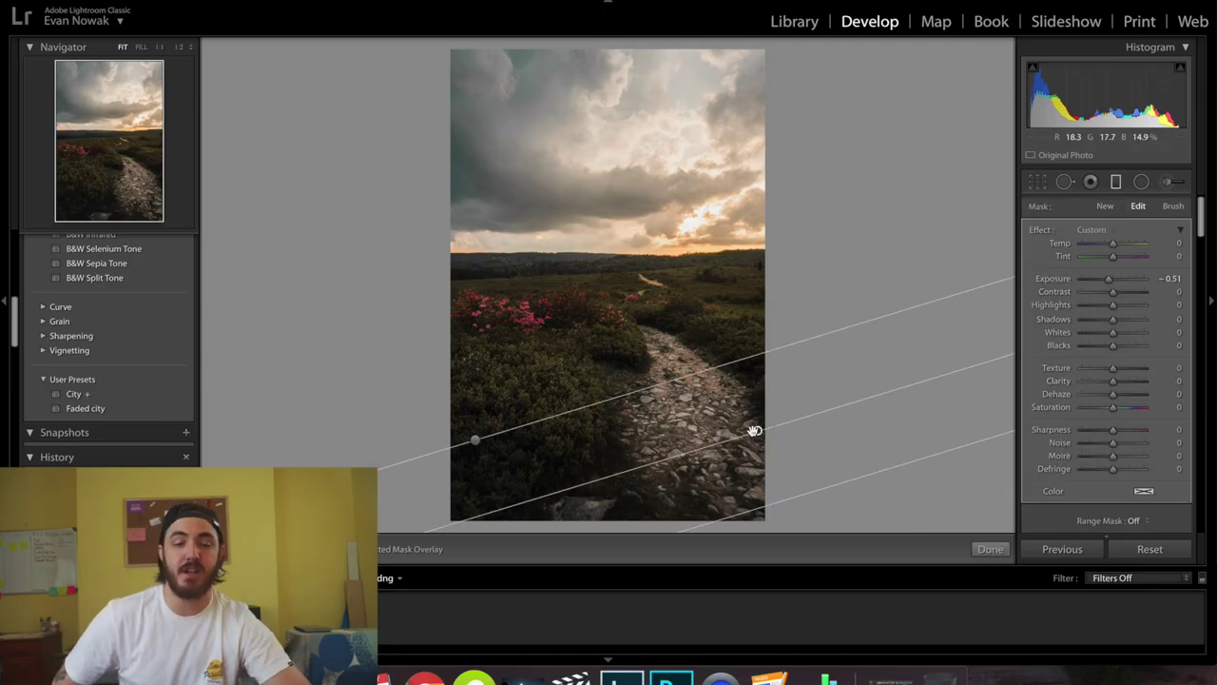
drag(1110, 279, 1106, 279)
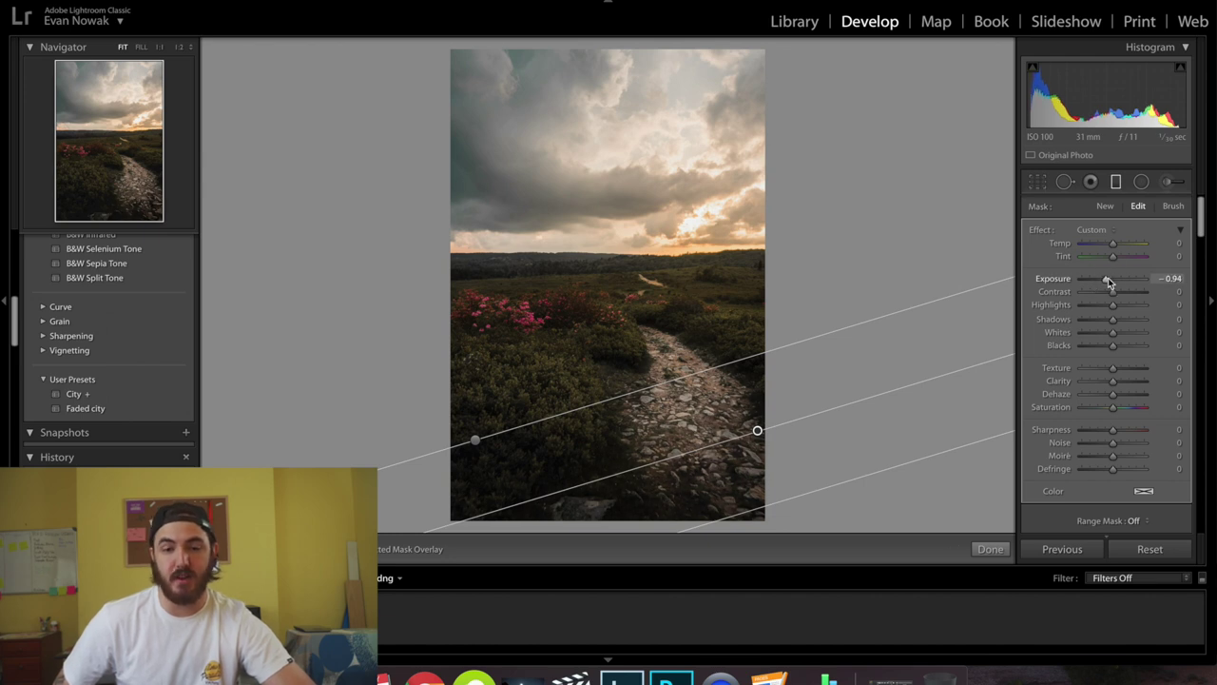
click(1122, 181)
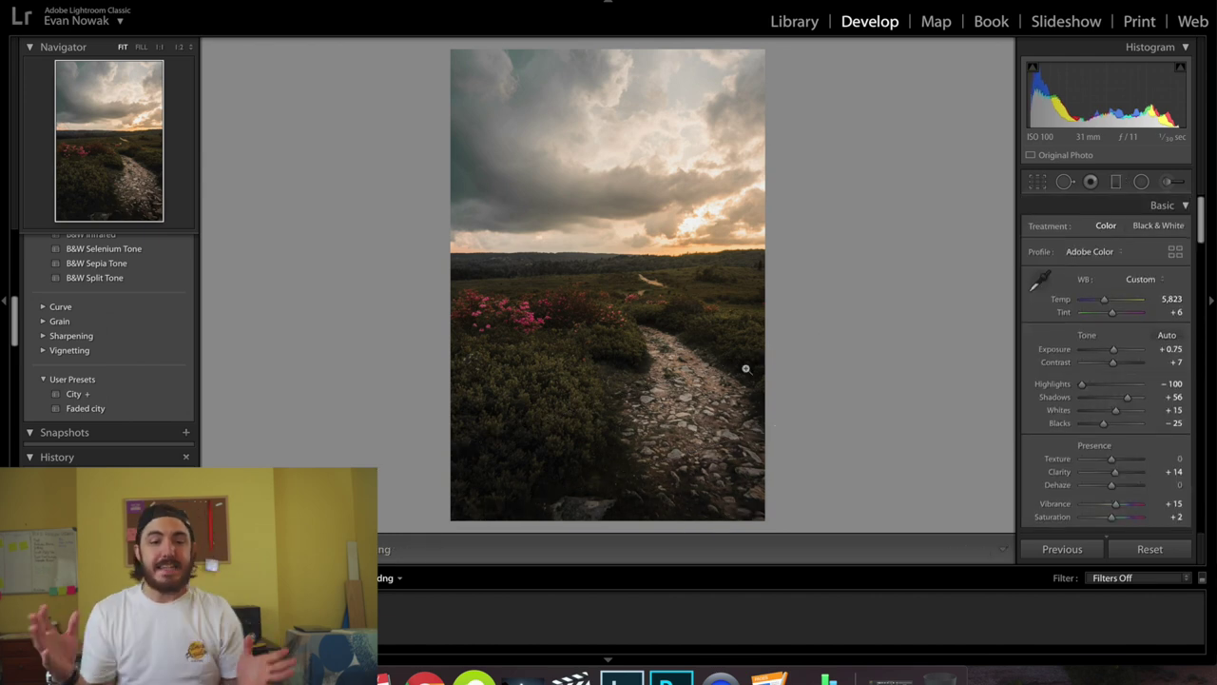